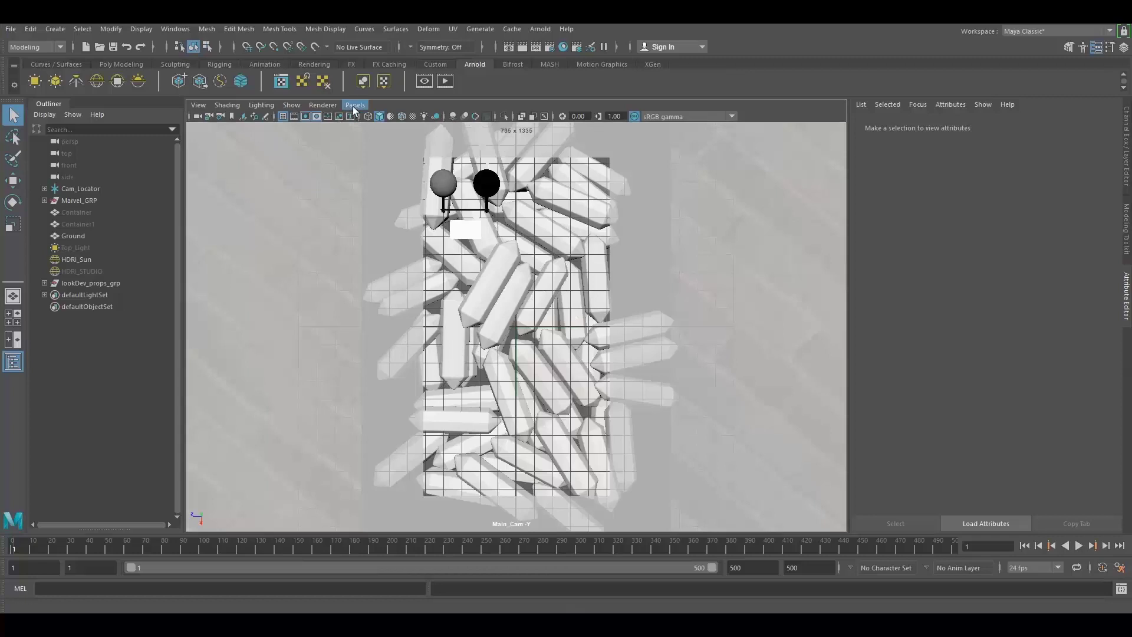
Step: Switch the viewport to the perspective camera and examine the crystal pile and ground from several angles and distances
mouse_move(454, 116)
click(488, 129)
alt+drag(487, 253, 413, 265)
alt+right_drag(412, 266, 340, 309)
alt+drag(340, 308, 556, 379)
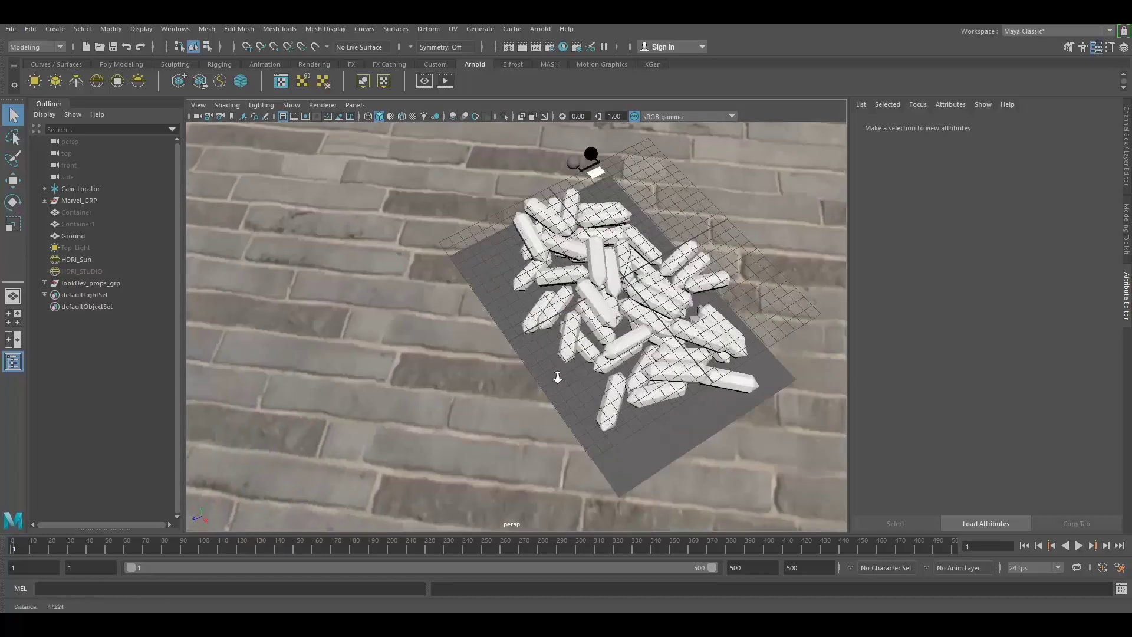
alt+right_drag(556, 379, 530, 354)
alt+drag(531, 354, 557, 331)
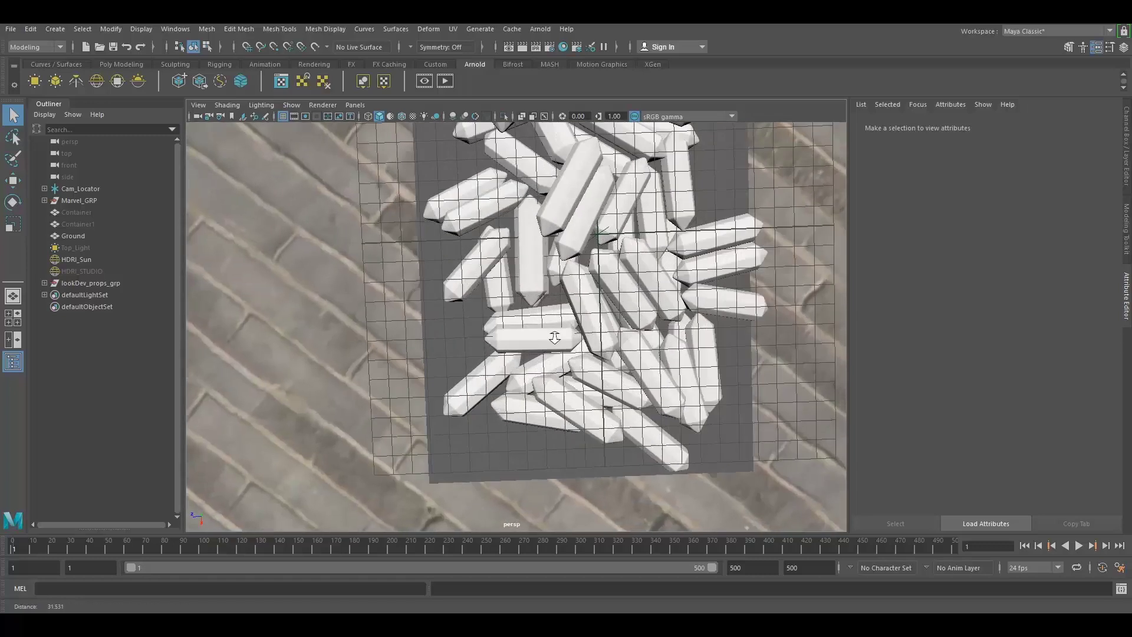
scroll(558, 295, up, 8)
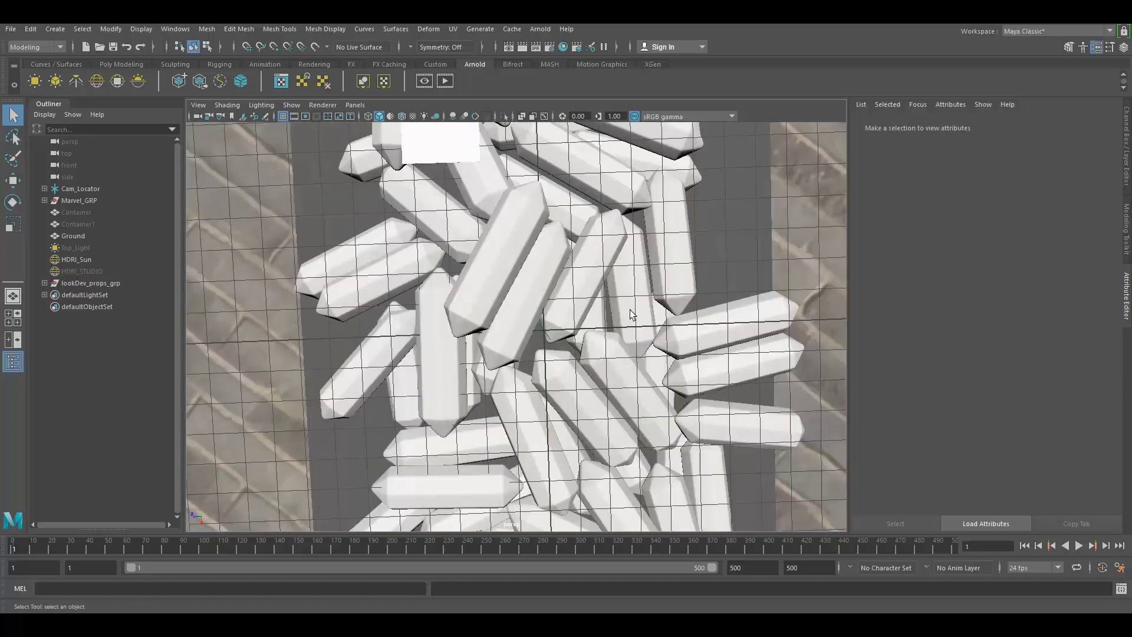
scroll(546, 271, down, 5)
alt+drag(546, 271, 501, 239)
Step: Return the viewport to the Main_Cam view of the crystals
click(370, 106)
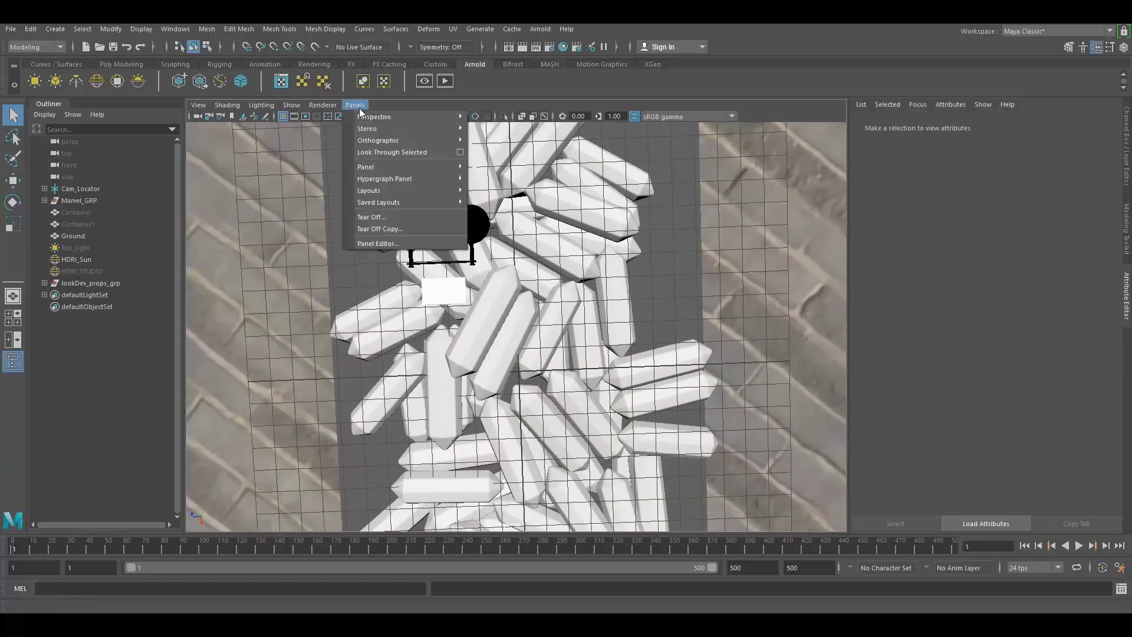
mouse_move(390, 114)
click(525, 118)
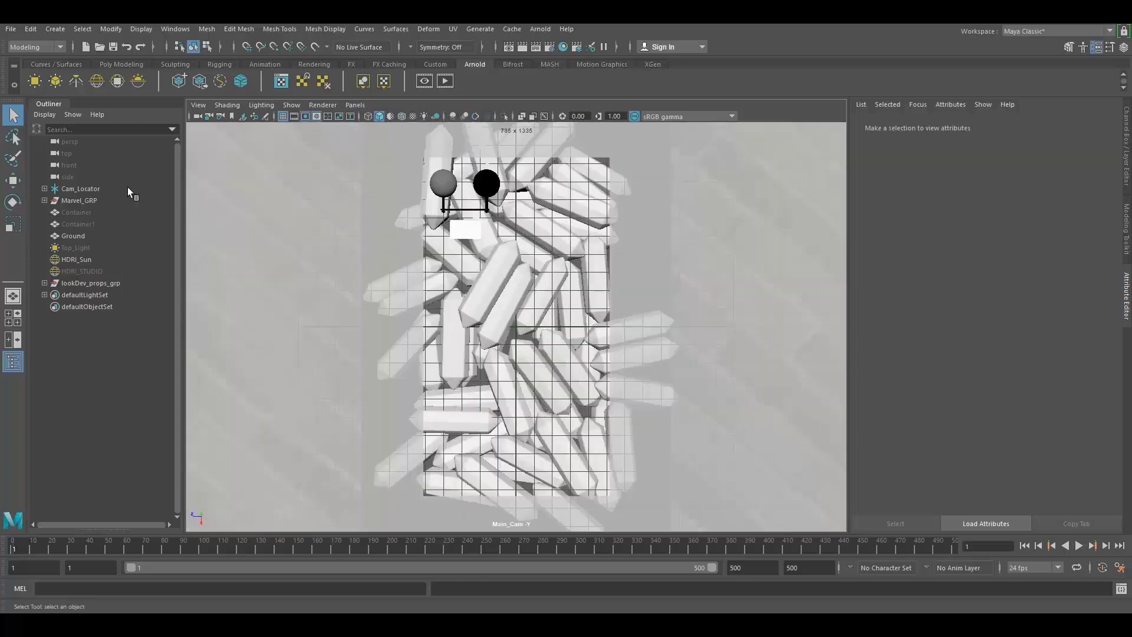
Step: Inspect the scene contents: the Marvel_GRP crystals, Cam_Locator, Ground, the HDRI_Sun light and lookDev_props_grp, ending with nothing selected
click(44, 201)
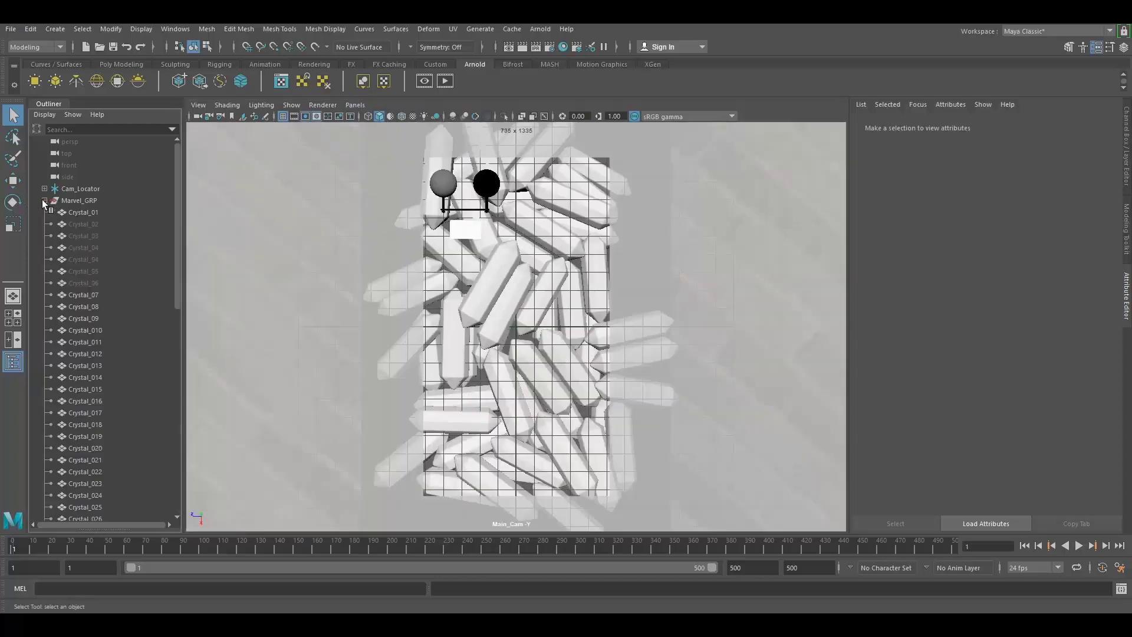
click(45, 201)
click(87, 186)
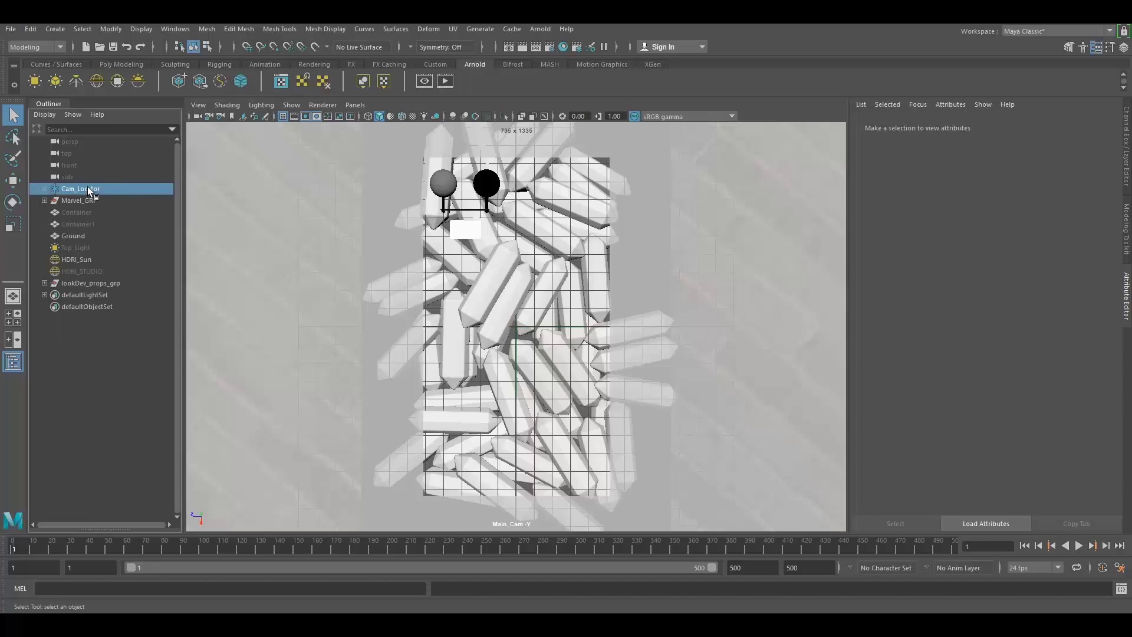
click(80, 236)
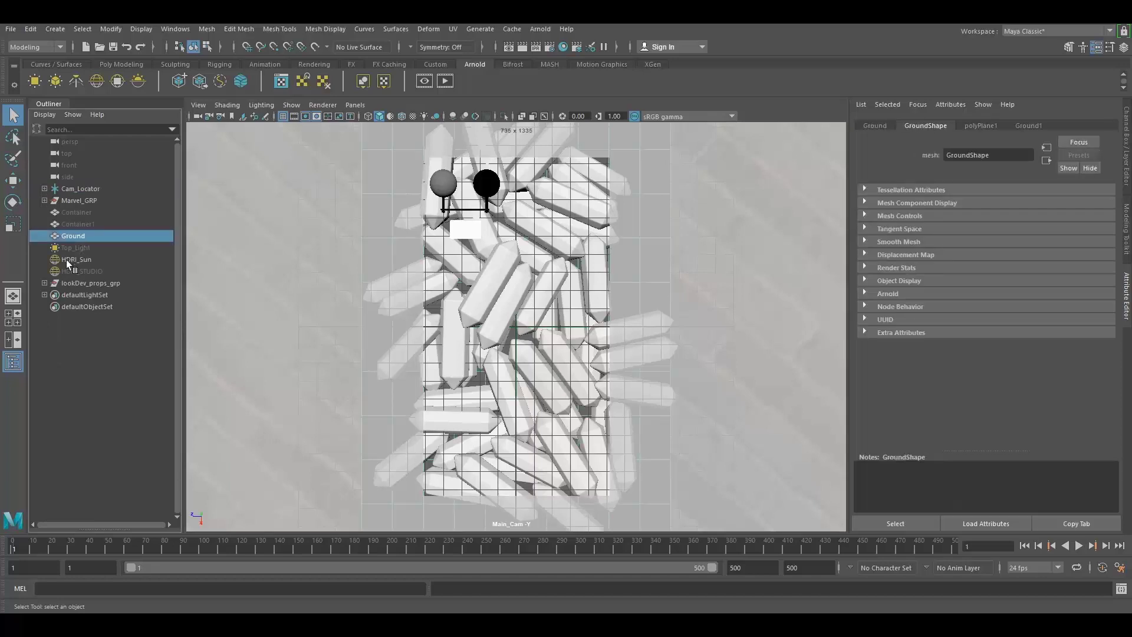
click(66, 259)
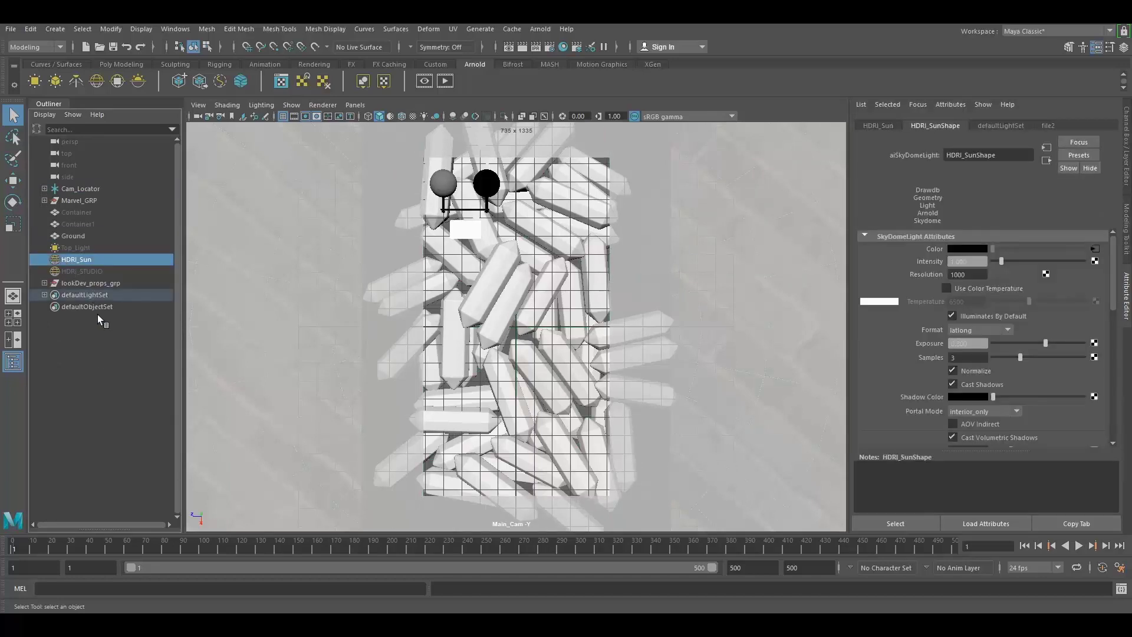
click(104, 284)
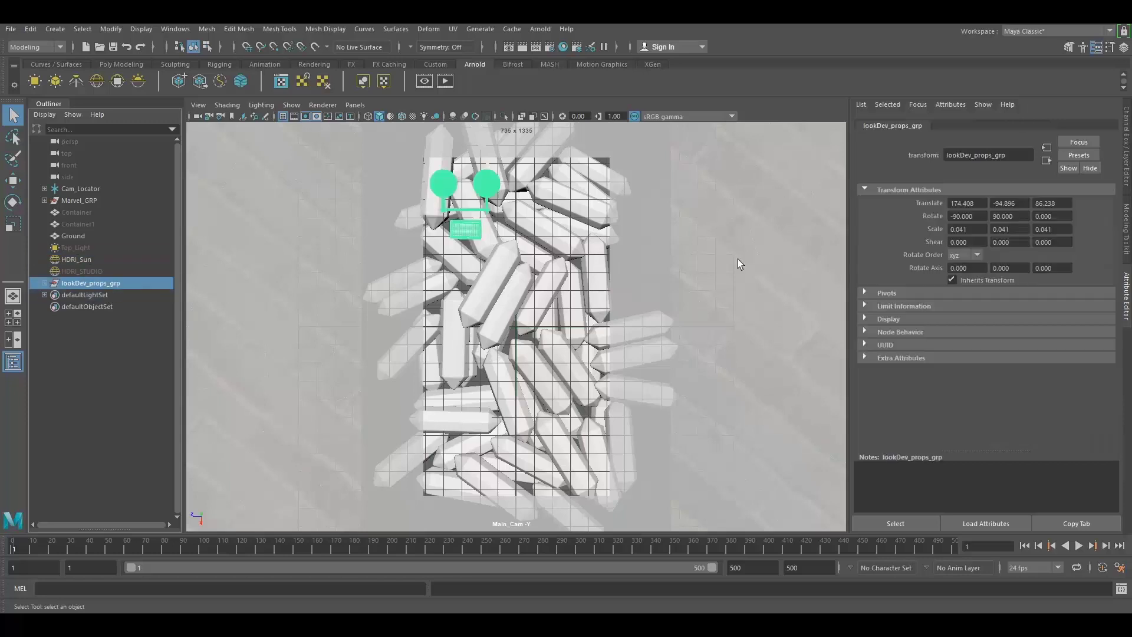
click(121, 333)
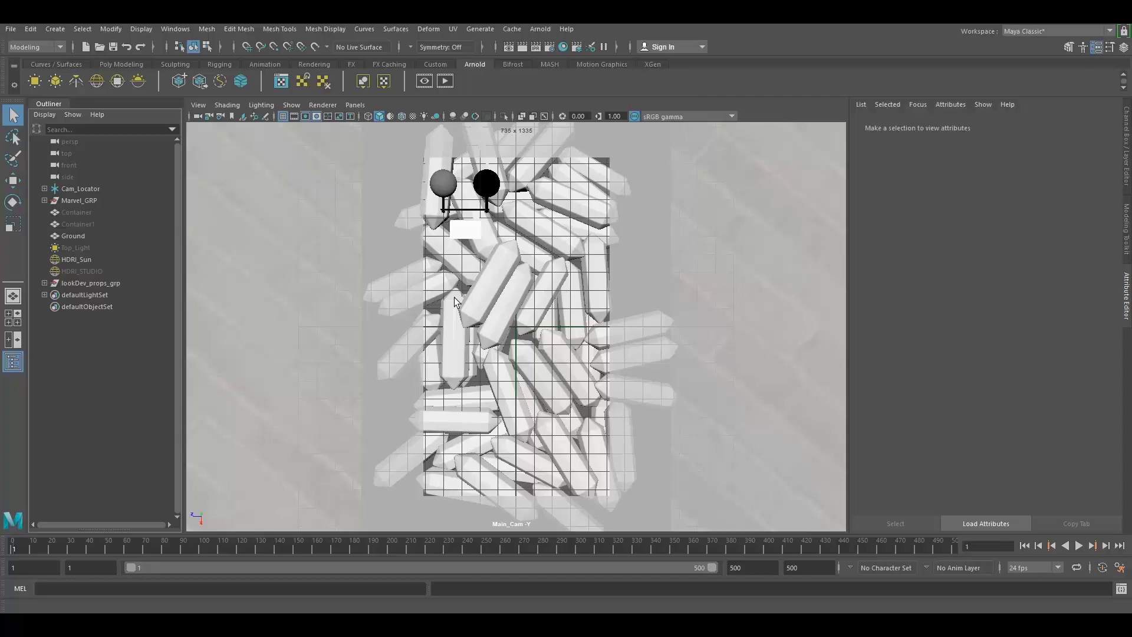
Step: Start a live Arnold render through Main_CamShape and examine the crystals up close in the rendered image
click(444, 82)
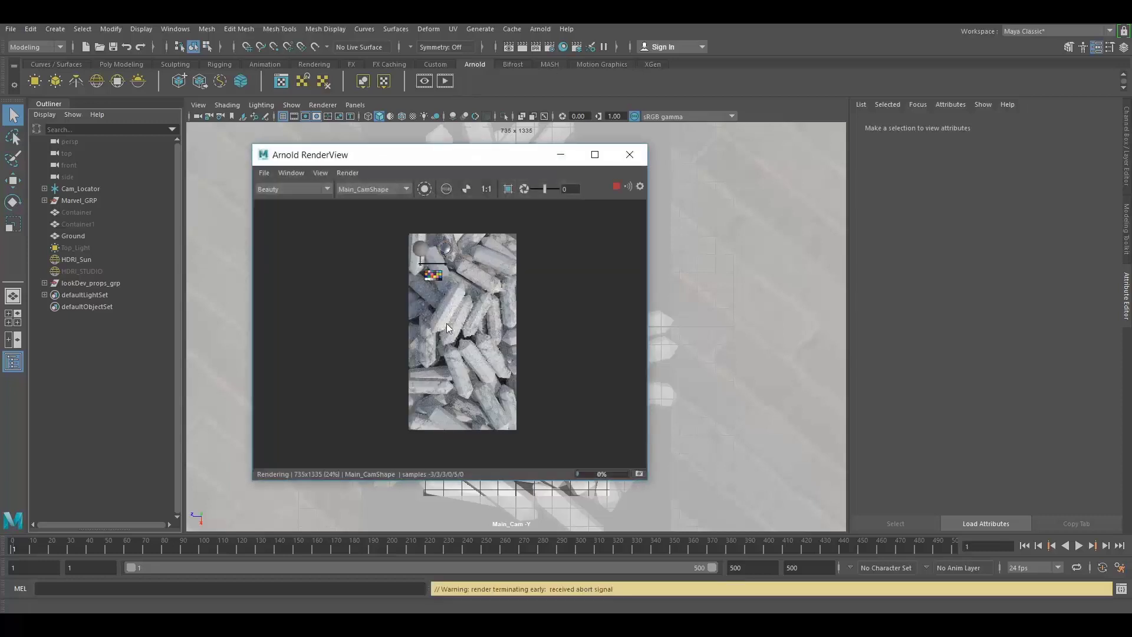
scroll(435, 321, up, 3)
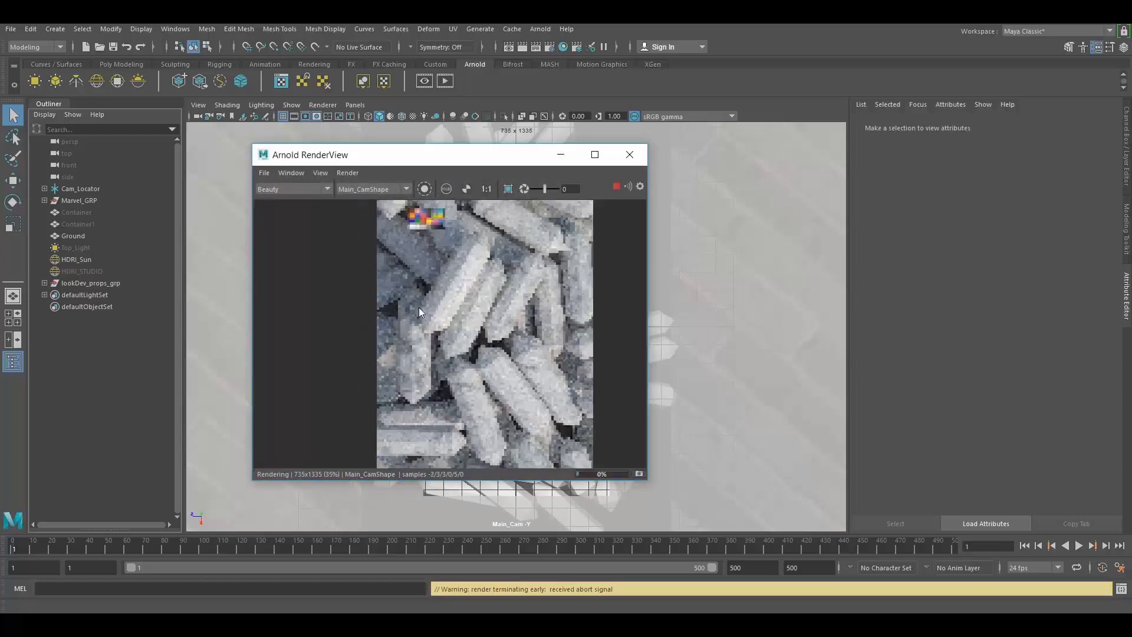
scroll(418, 306, down, 3)
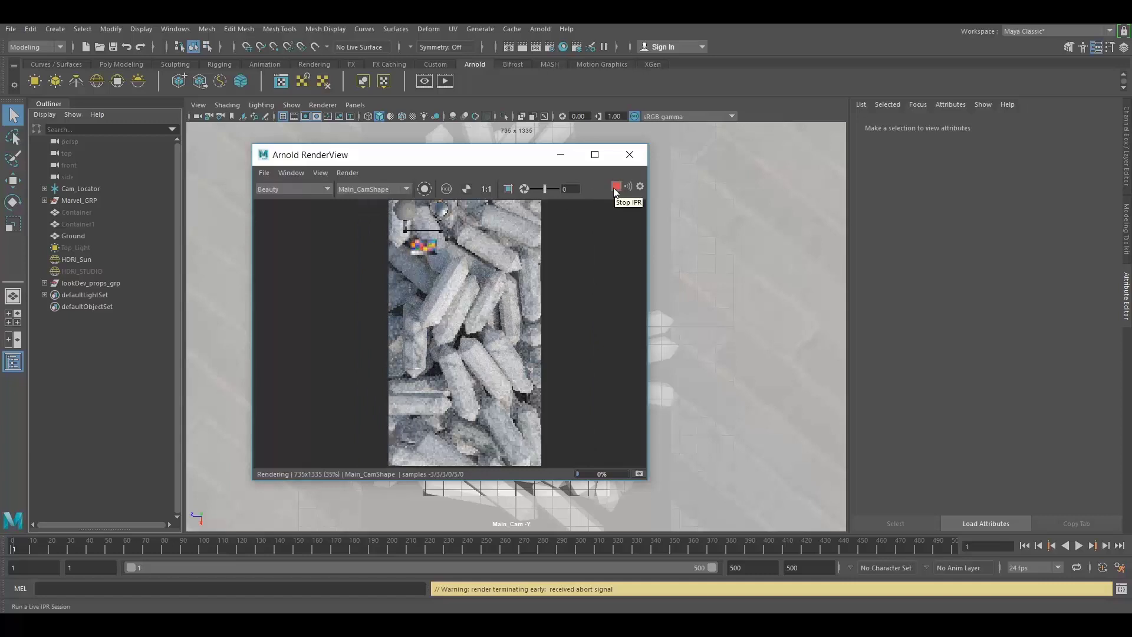
Step: Check which AOVs the render view offers besides Beauty, and stop the live render and minimize its window
click(308, 189)
click(308, 186)
click(307, 186)
click(308, 186)
click(307, 186)
click(307, 186)
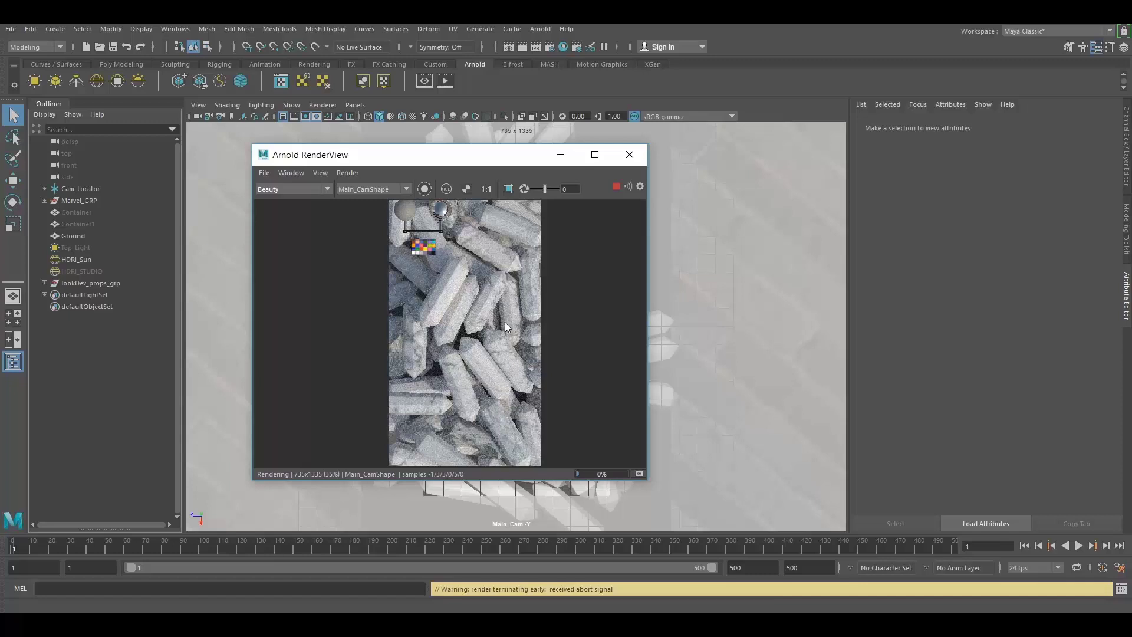
click(616, 190)
click(561, 155)
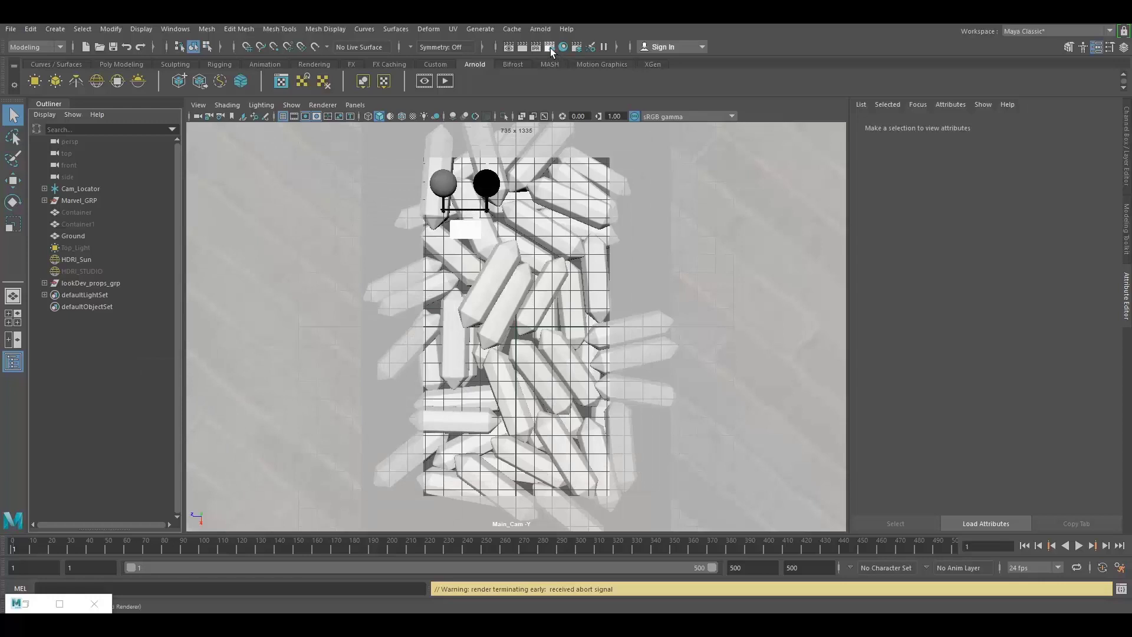
Step: Open the render settings and add the diffuse_direct and diffuse_indirect AOVs to the active list
click(550, 47)
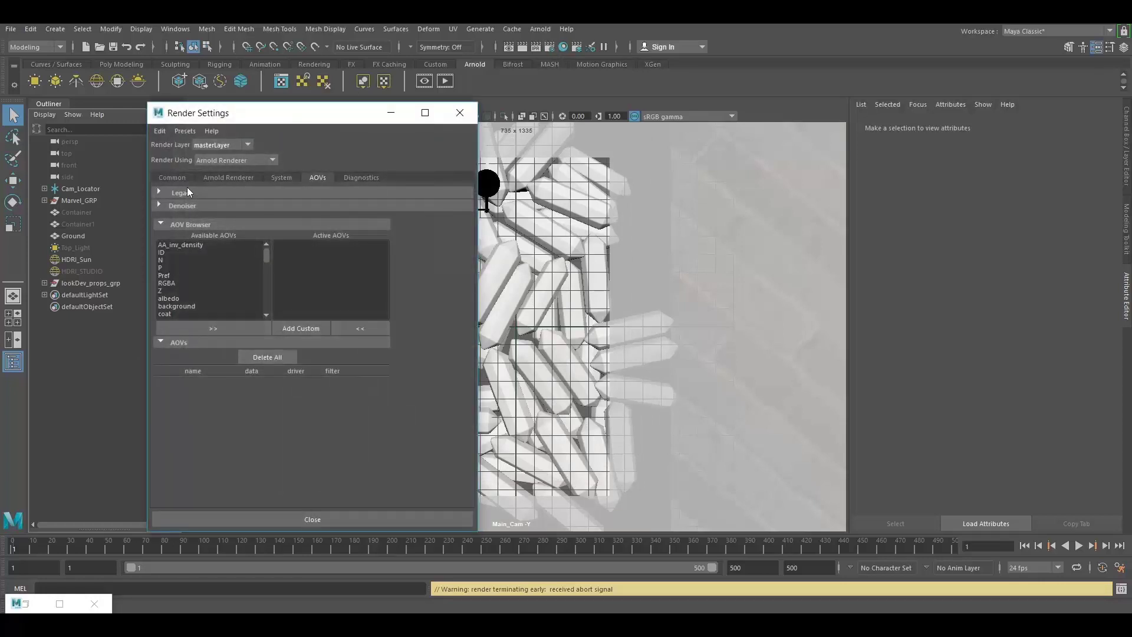
click(172, 177)
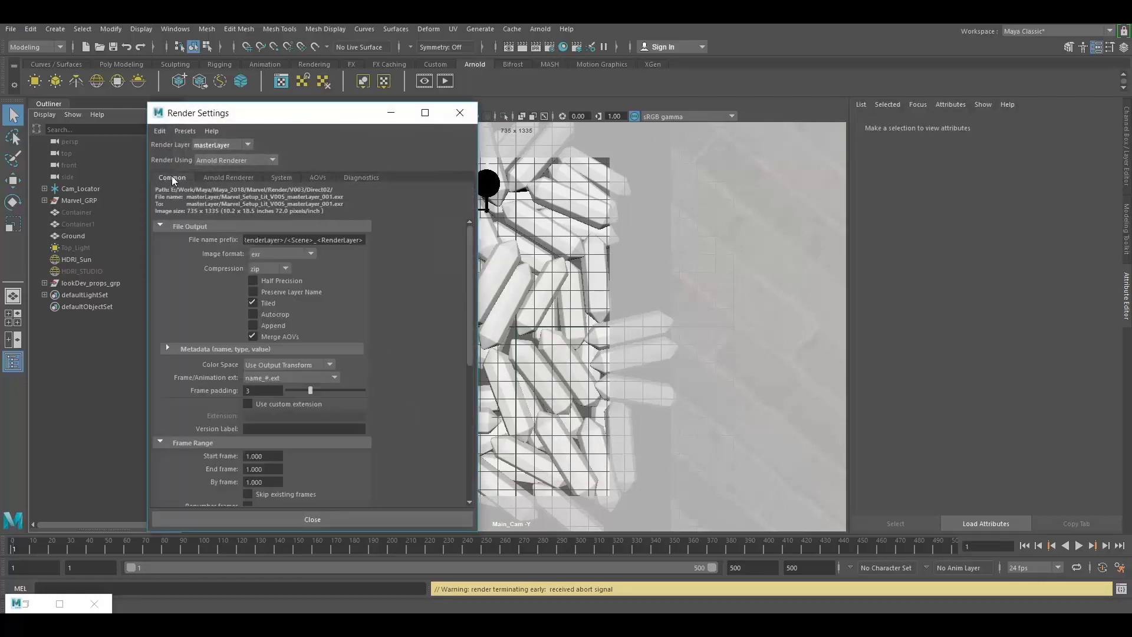
click(318, 177)
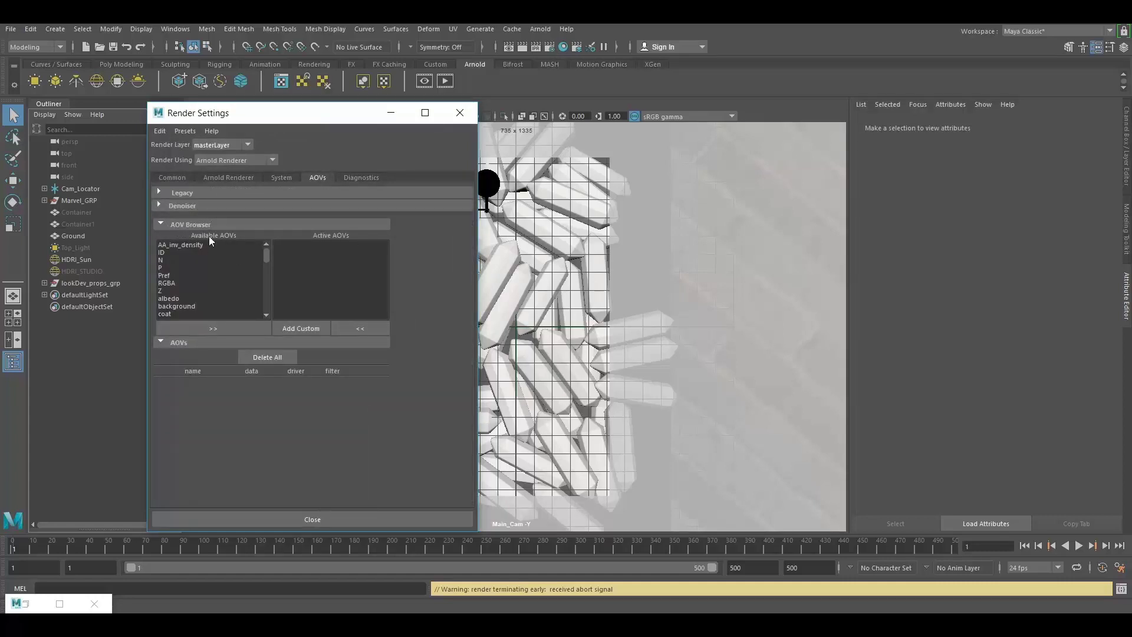
scroll(203, 290, down, 15)
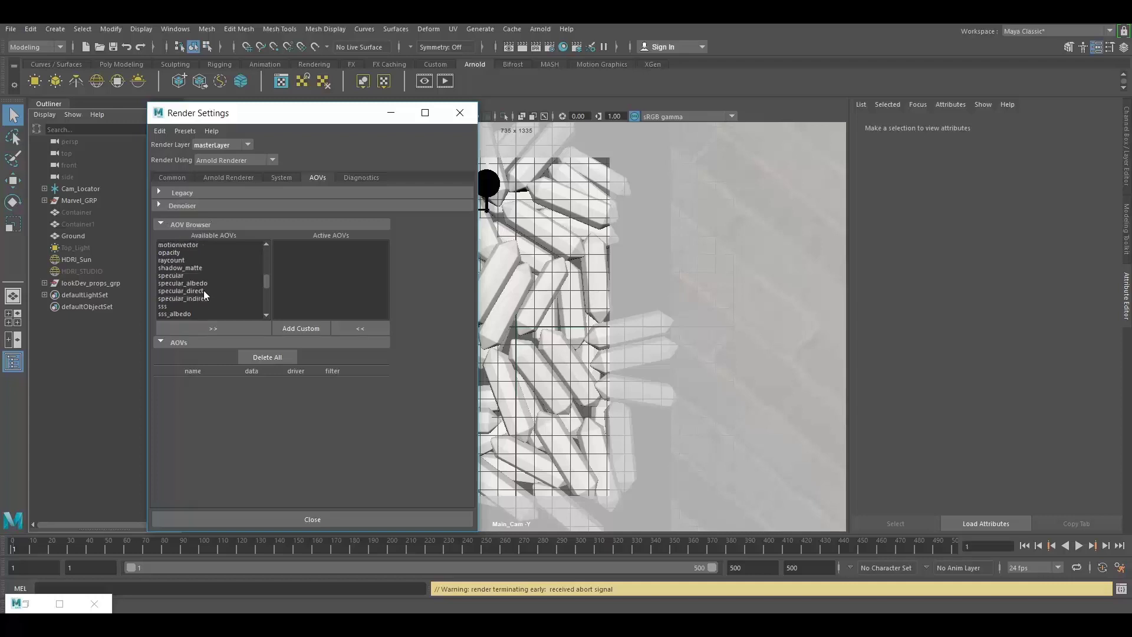
scroll(203, 290, up, 6)
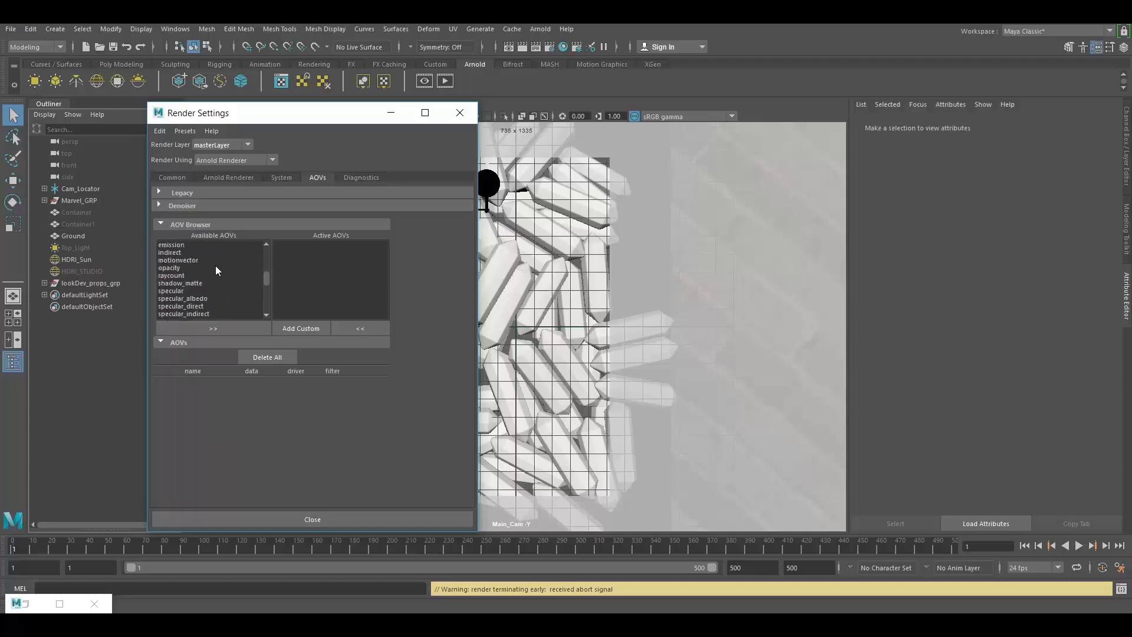
scroll(217, 275, up, 6)
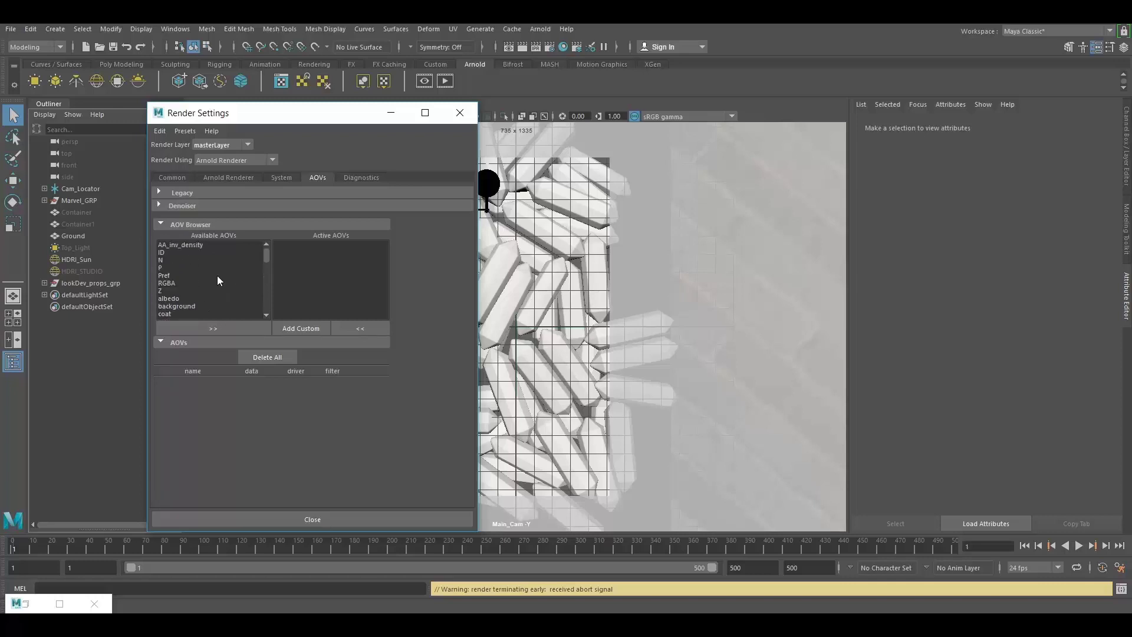
scroll(218, 284, down, 2)
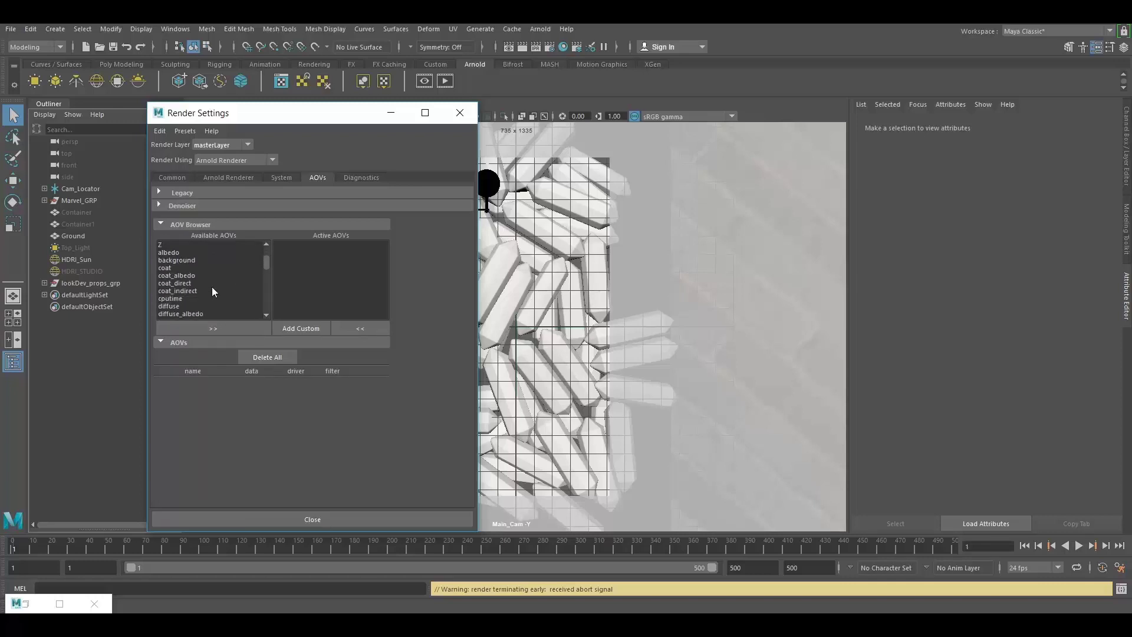
scroll(211, 287, down, 1)
double_click(201, 298)
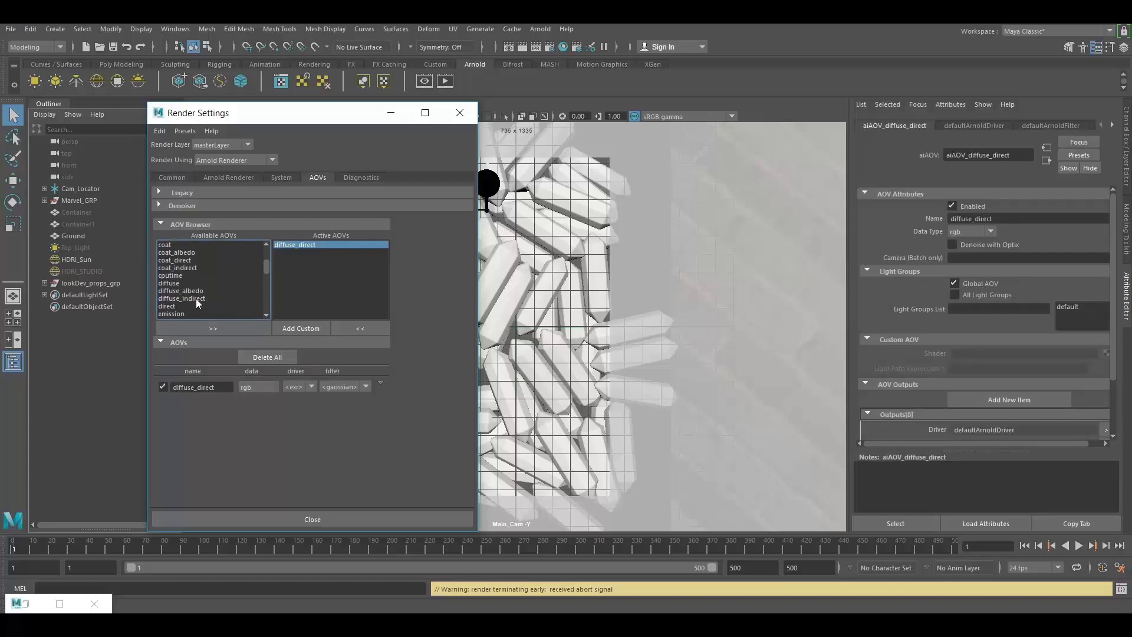
double_click(197, 296)
Step: Add the specular_direct, specular_indirect and sss AOVs to the active list
scroll(210, 296, down, 2)
scroll(210, 296, down, 1)
double_click(203, 299)
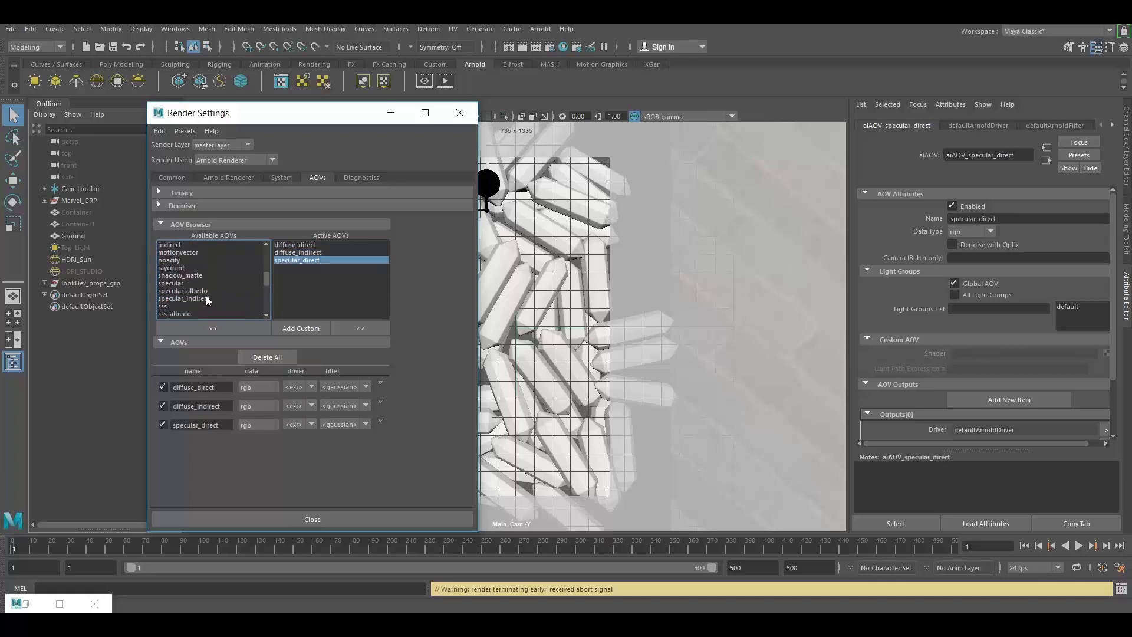
double_click(199, 298)
scroll(203, 300, down, 2)
double_click(165, 253)
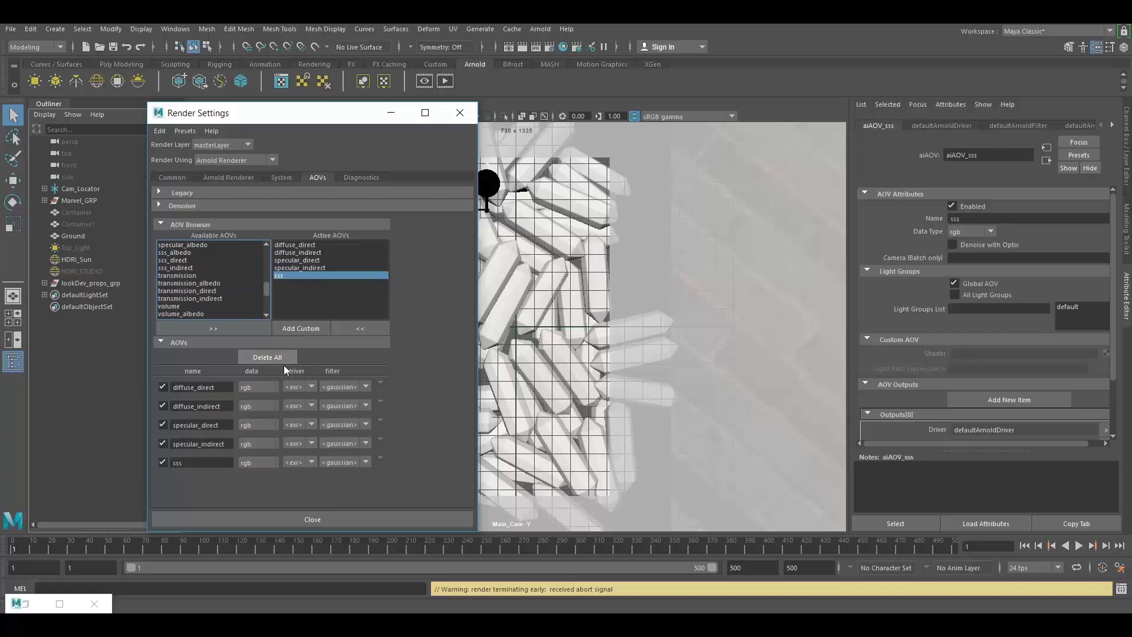
Step: Add the Z depth AOV to the active list
scroll(199, 281, up, 3)
scroll(200, 279, up, 5)
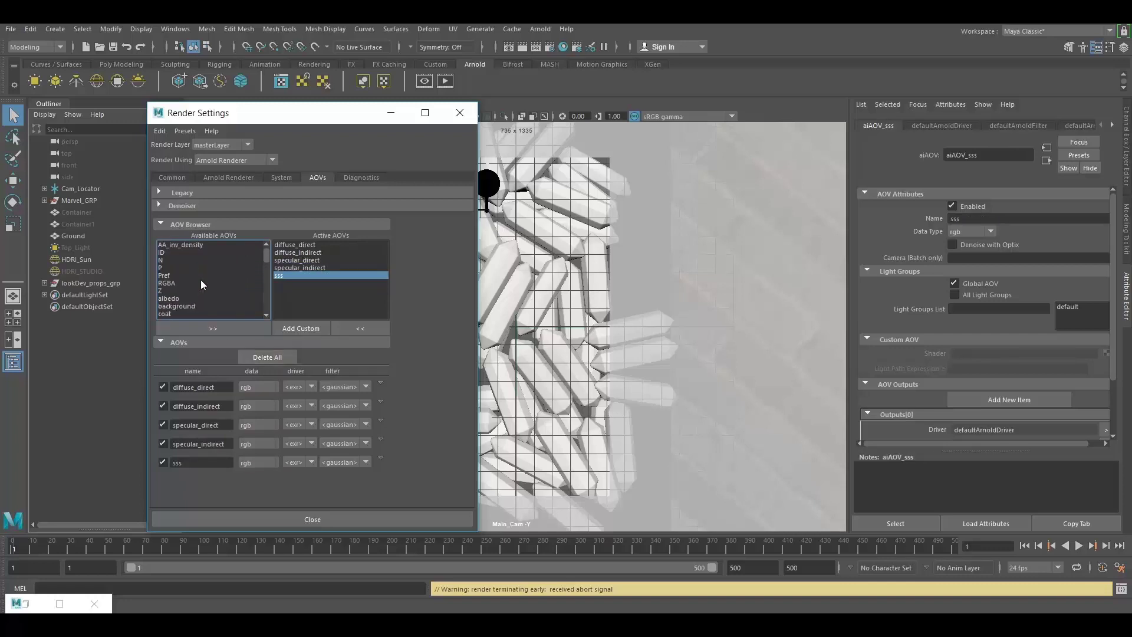
double_click(173, 290)
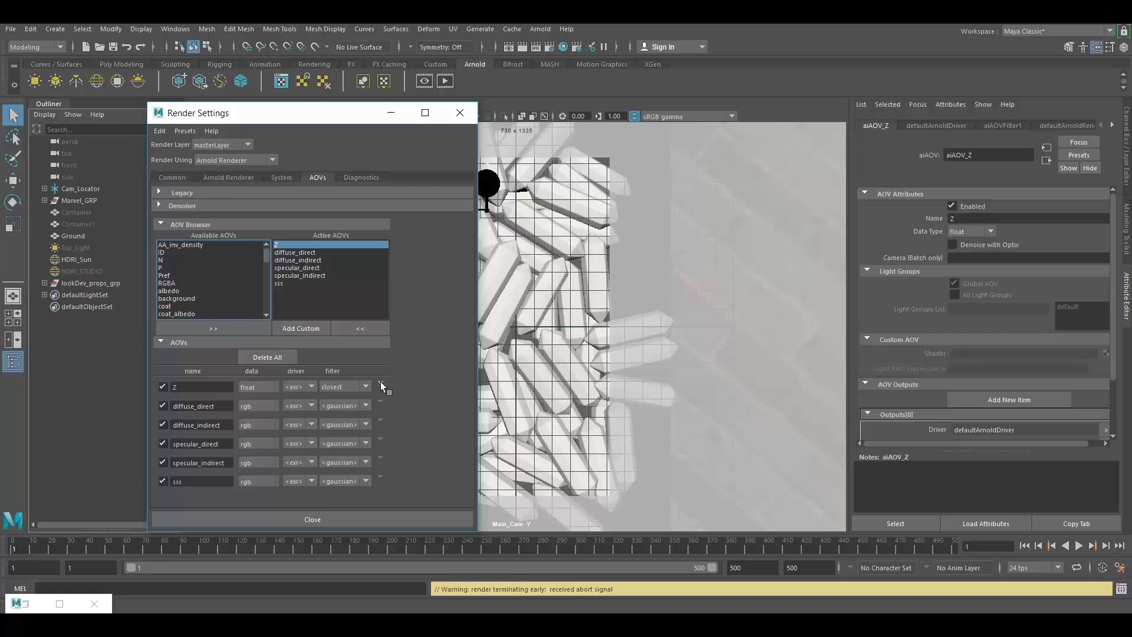
Step: Open the output driver attributes of the Z AOV and check the Merge AOVs option
click(381, 383)
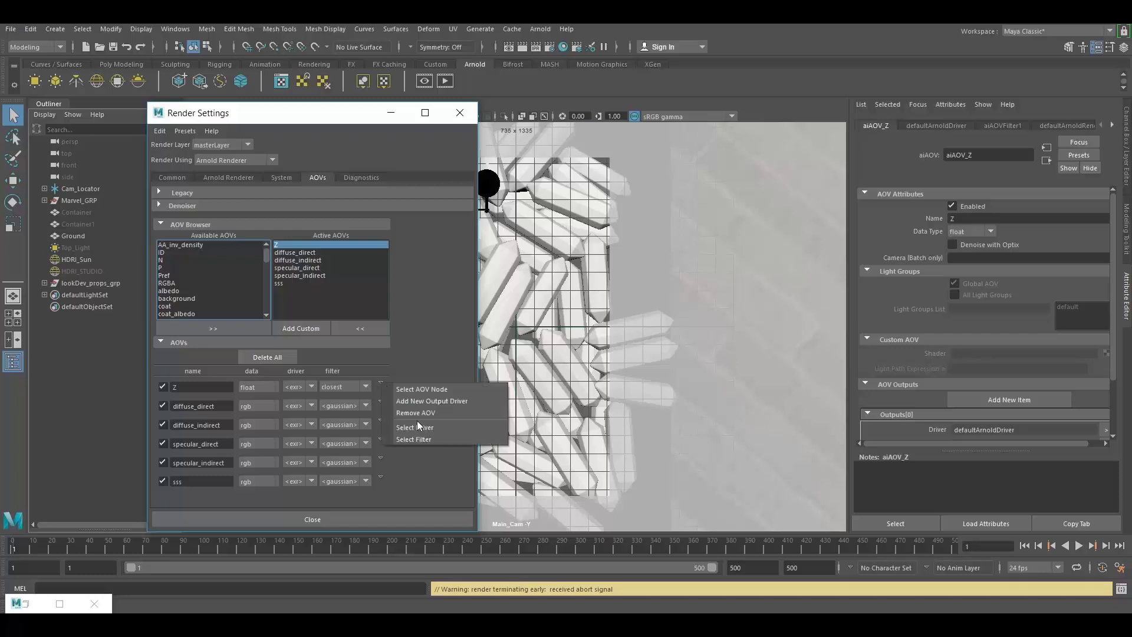
click(398, 377)
click(381, 385)
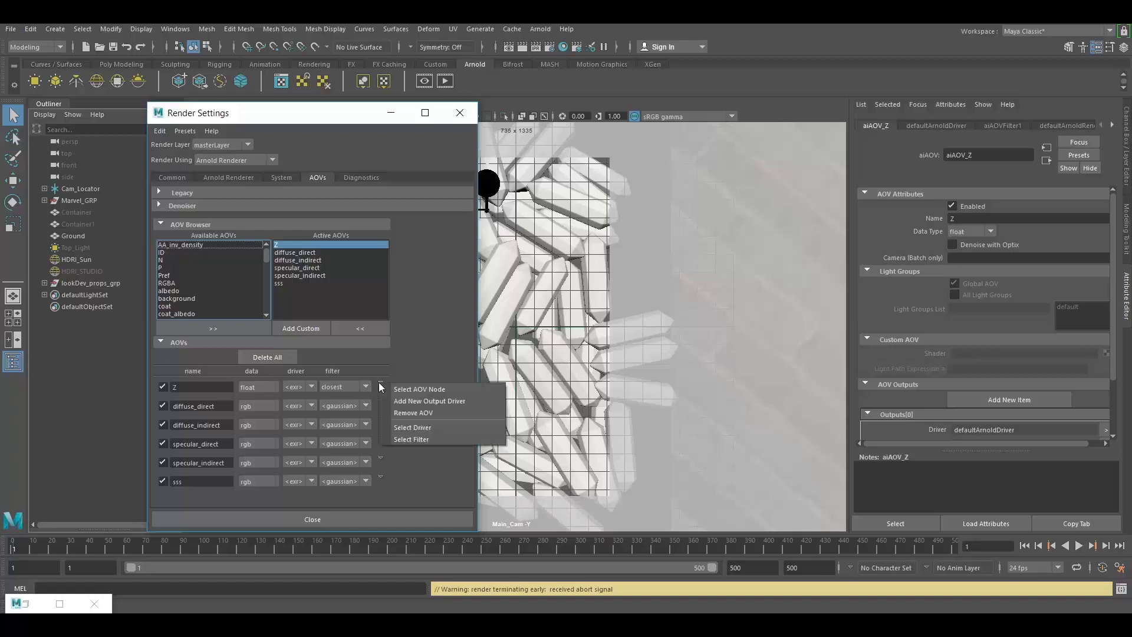
click(422, 427)
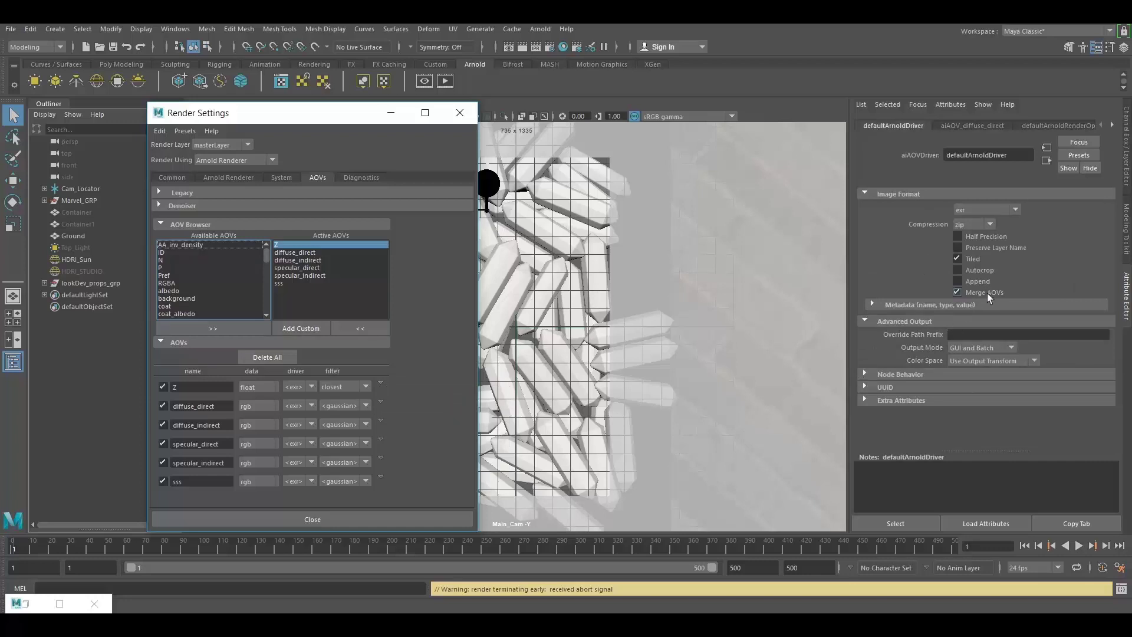
click(957, 292)
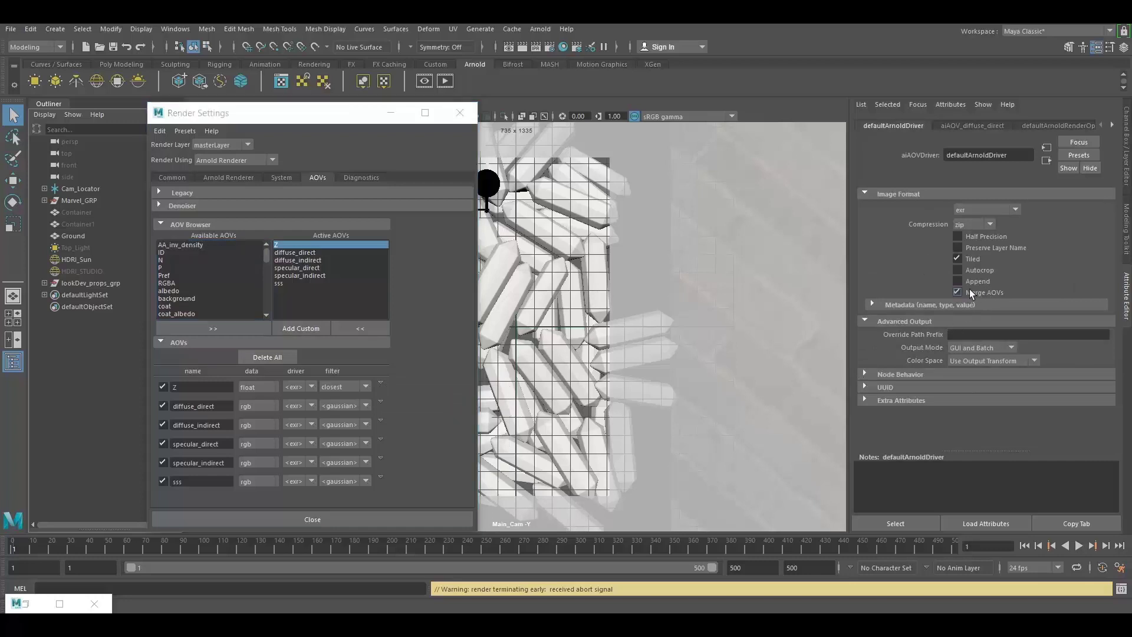
Step: Review the Arnold sampling values and the common file output settings for the render
click(226, 176)
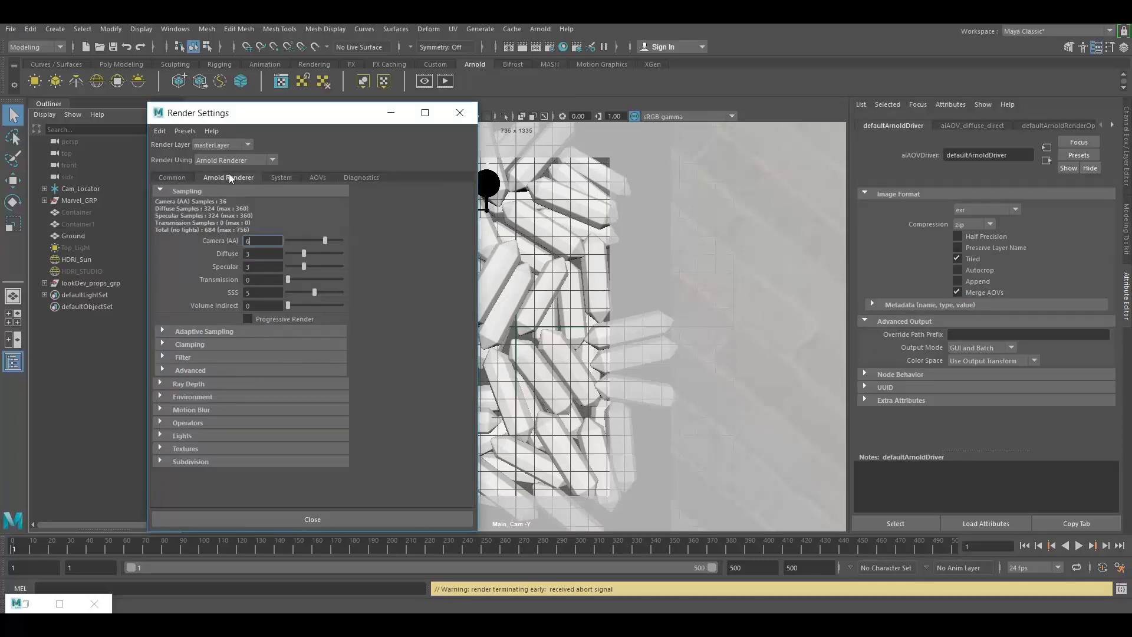
click(780, 115)
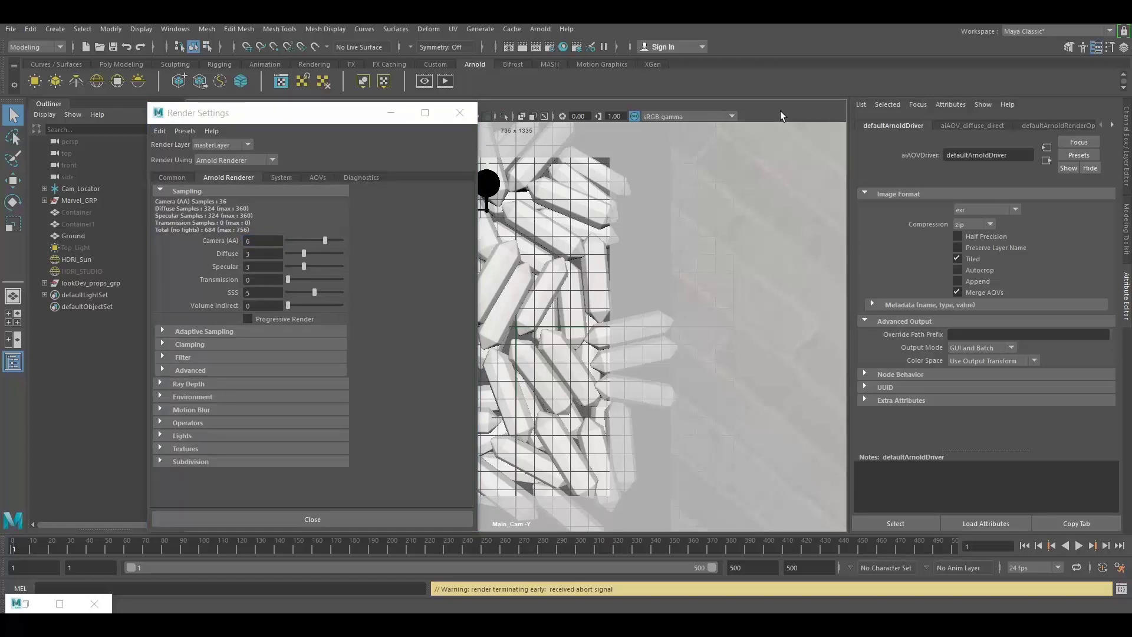
click(188, 178)
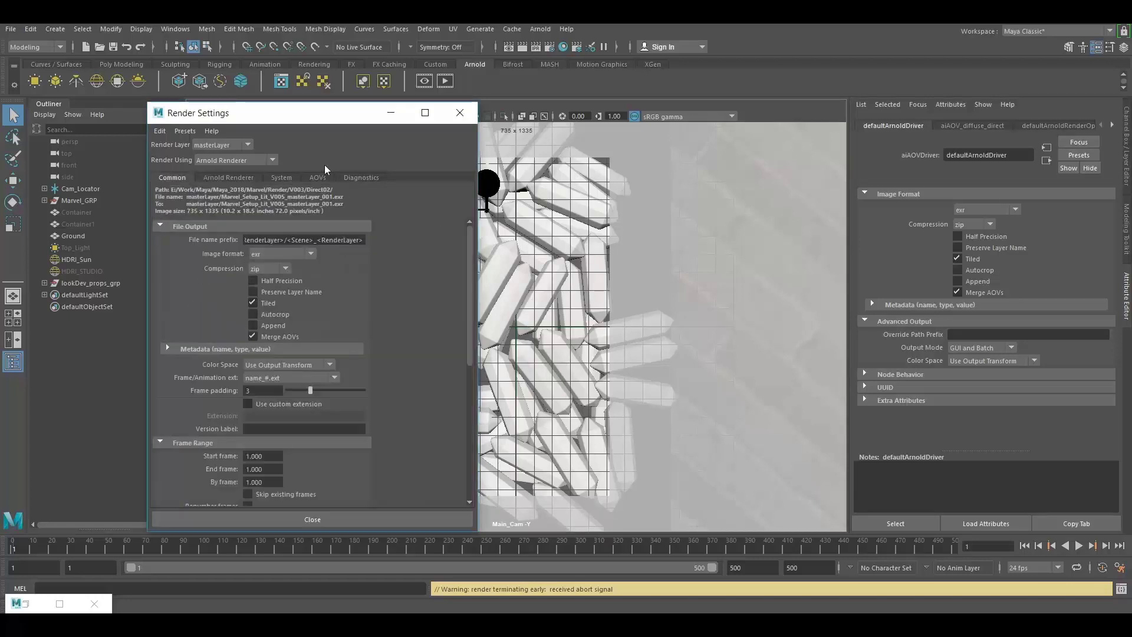
Step: Minimise the render settings, start the Main_CamShape render in the Arnold RenderView and maximise the render window
click(390, 113)
click(59, 603)
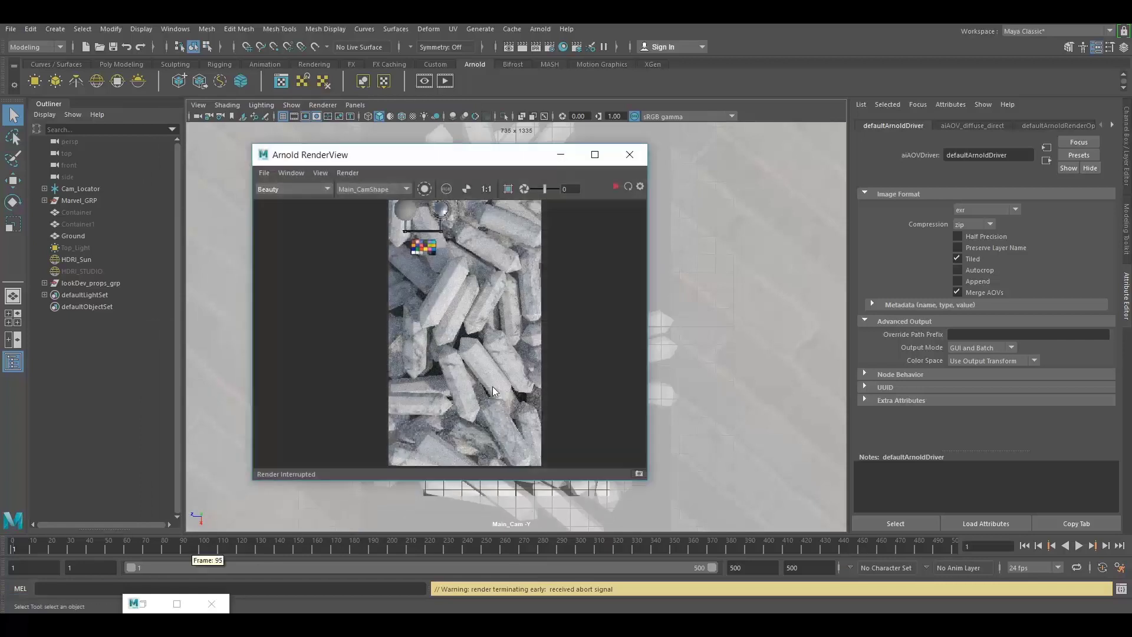
click(628, 186)
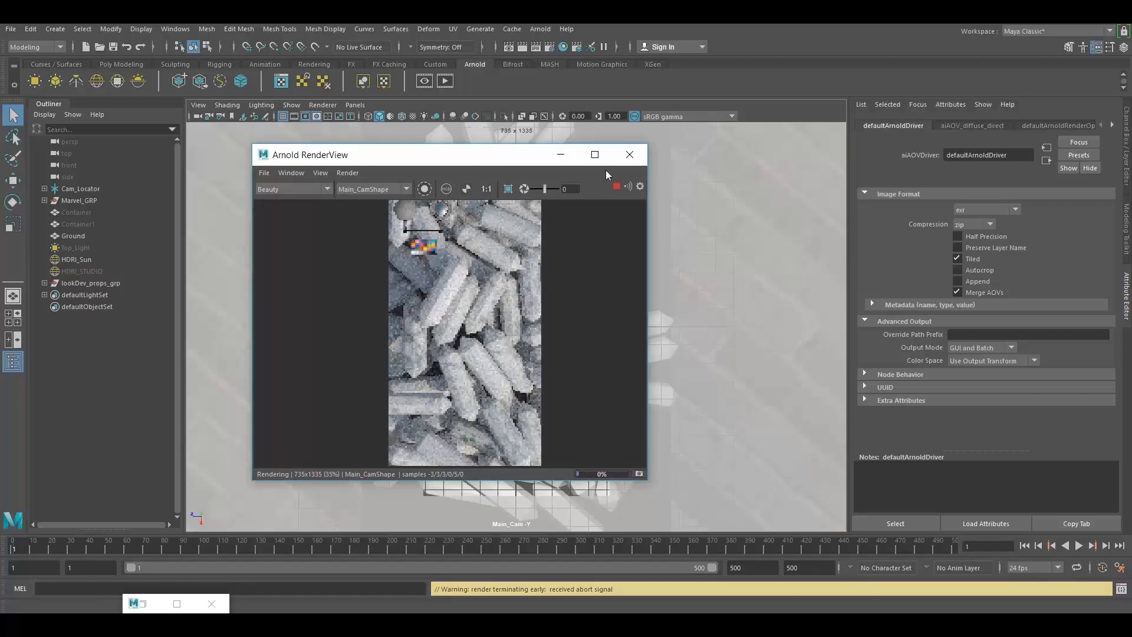
click(597, 155)
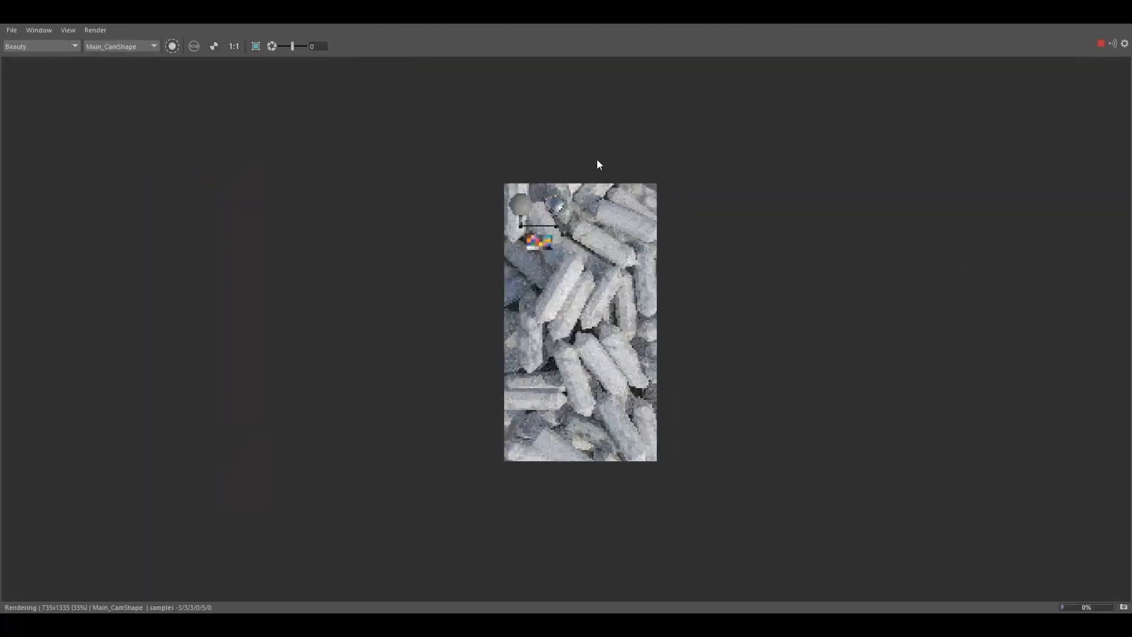
scroll(594, 182, up, 1)
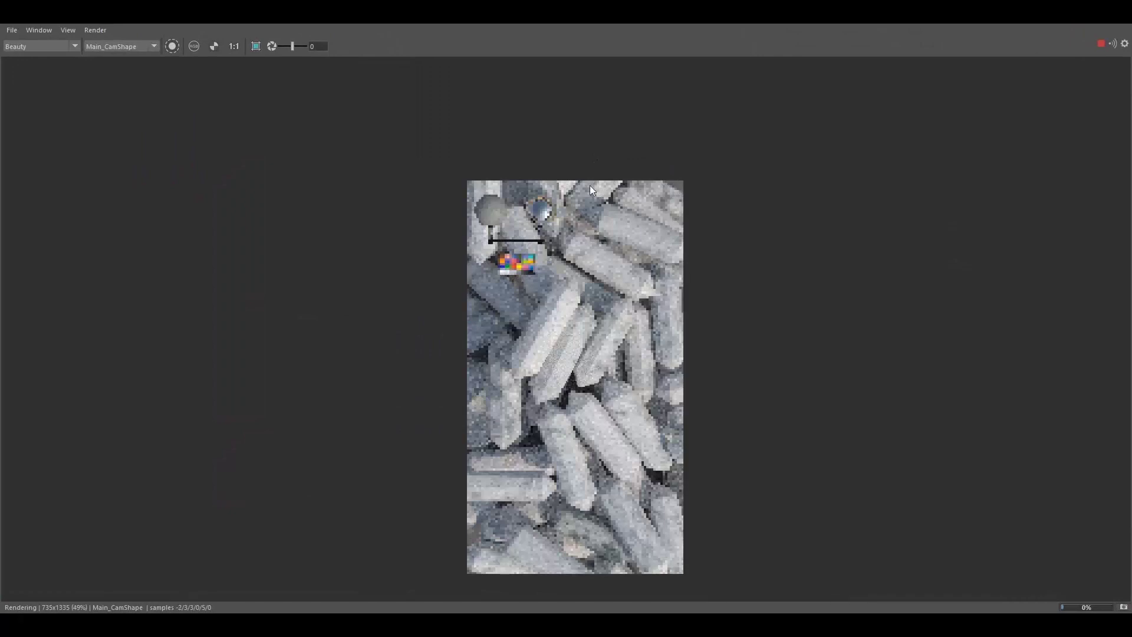
middle_drag(546, 326, 534, 254)
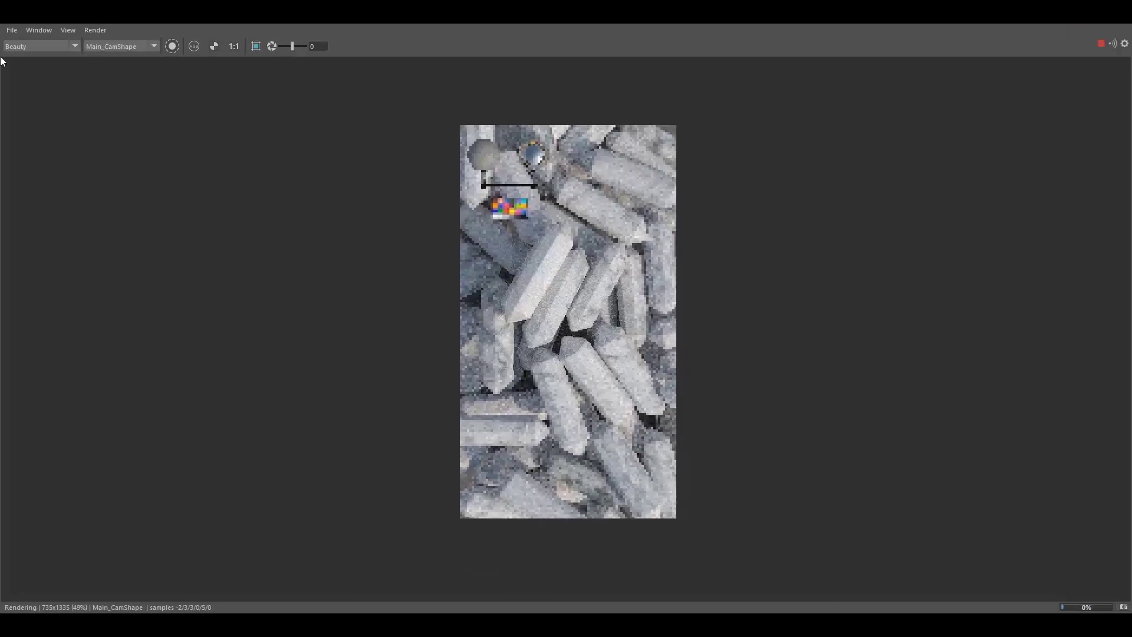
Step: Inspect the Z depth AOV in the render view with the exposure lowered to -7, and reset the exposure
click(61, 49)
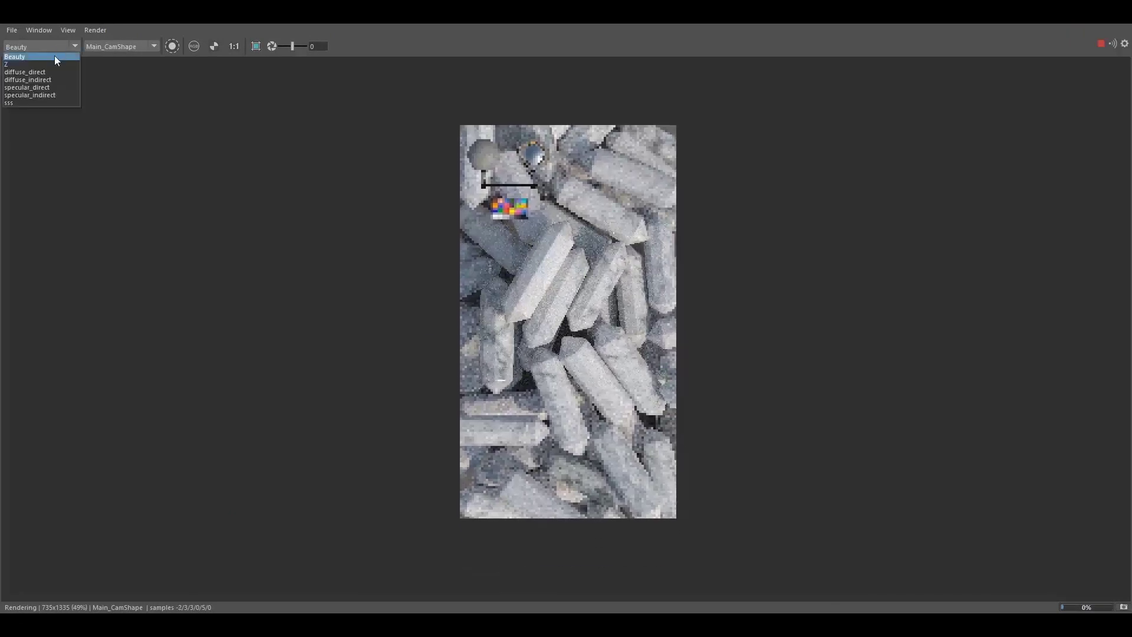
click(54, 64)
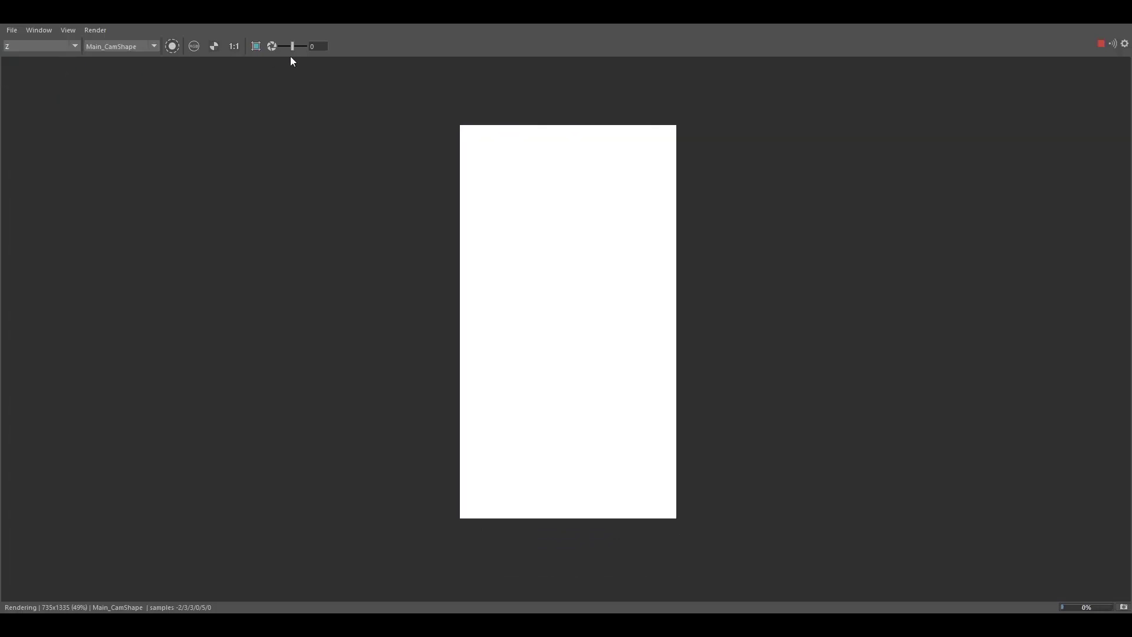
drag(295, 51, 240, 57)
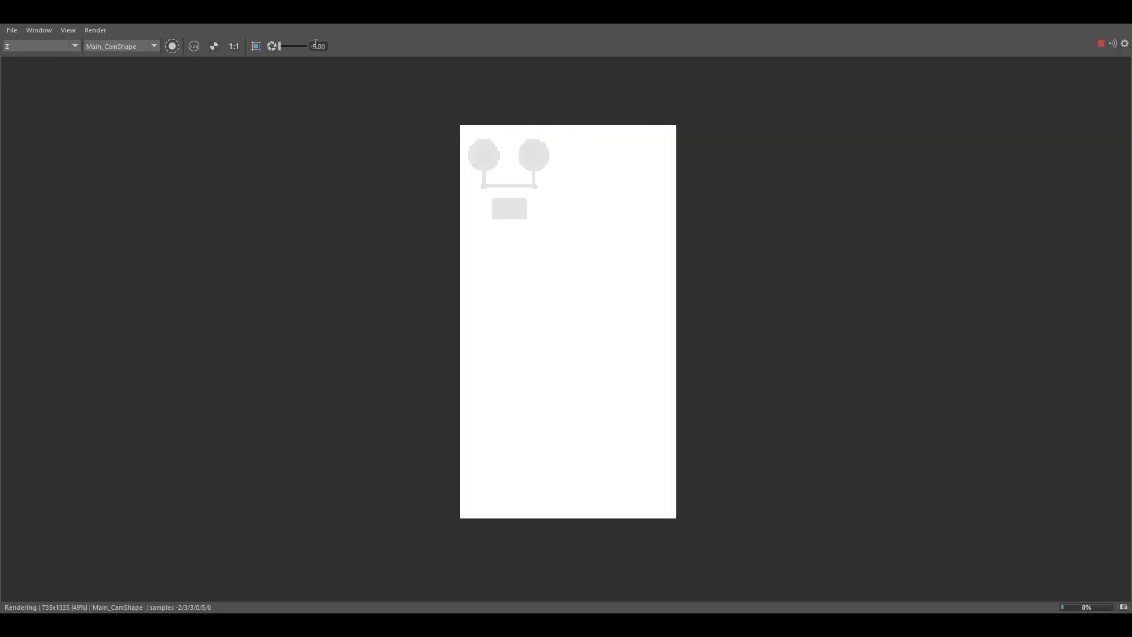
drag(325, 46, 290, 59)
text(-7)
key(Return)
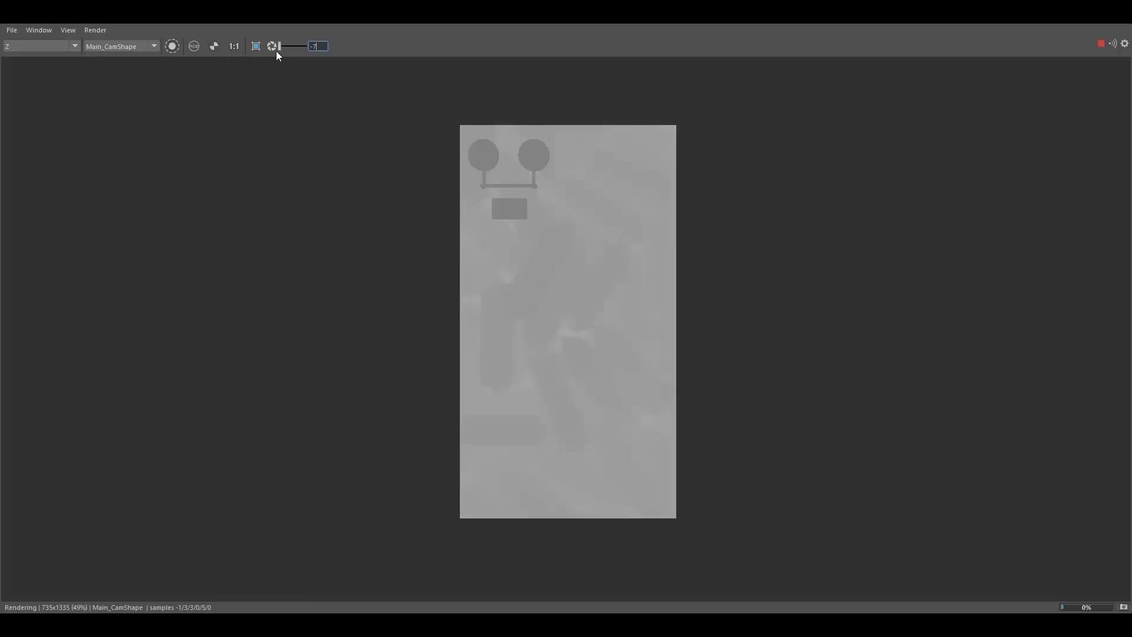
click(274, 50)
Step: Preview the diffuse_direct and diffuse_indirect AOVs in the render view
click(70, 47)
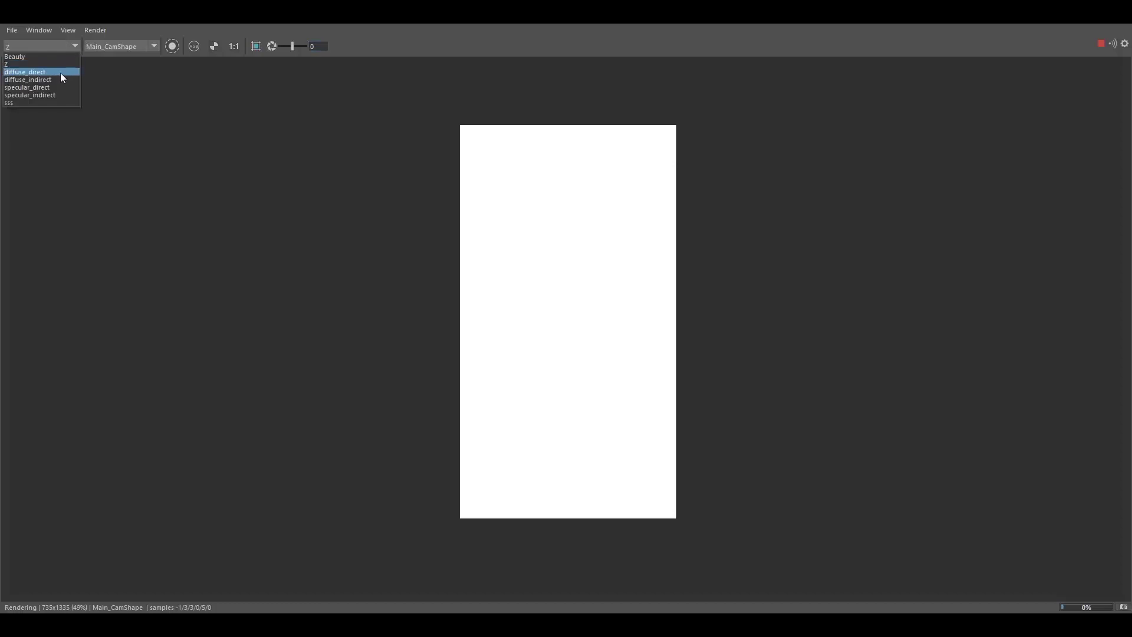
click(60, 74)
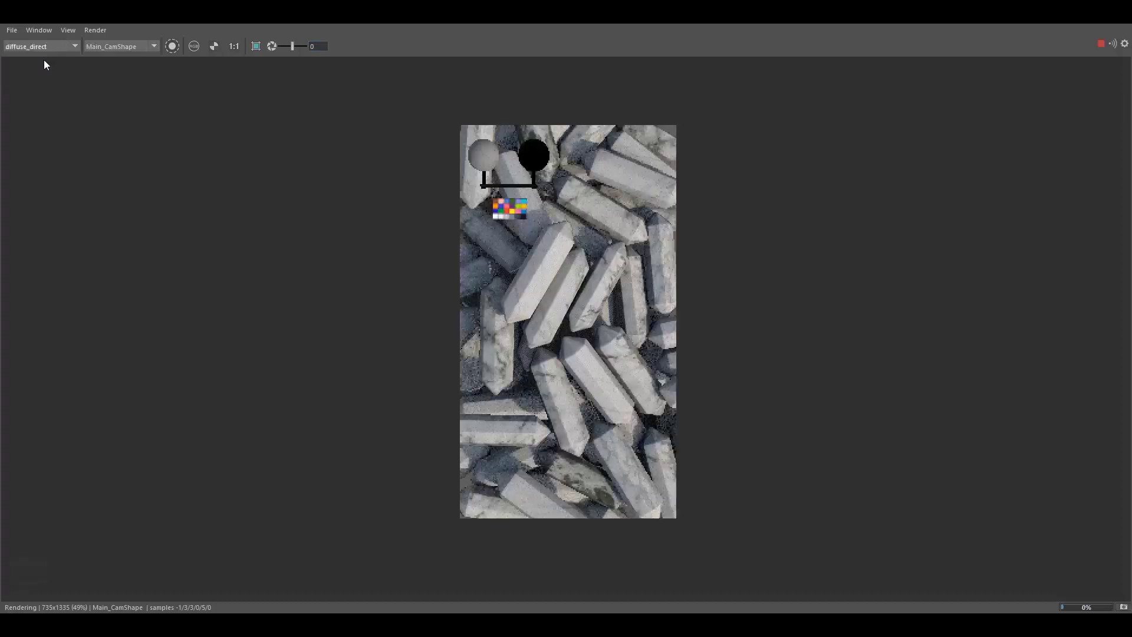
click(44, 48)
click(48, 81)
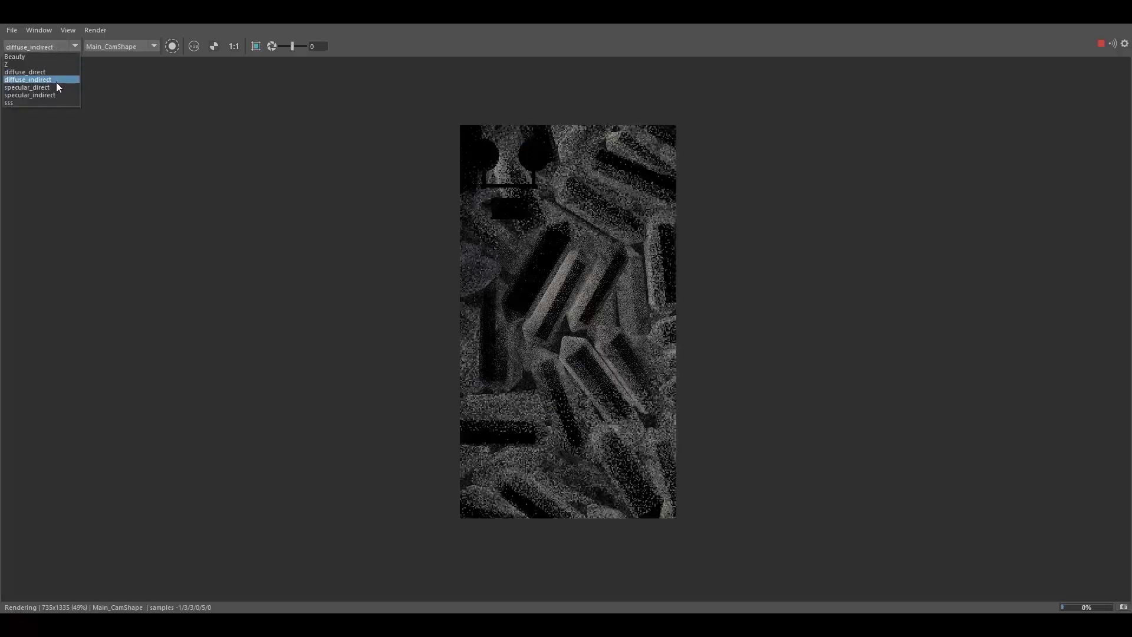
Step: Preview the specular_direct, specular_indirect and sss AOVs, and return the render view to the Beauty pass
click(55, 85)
click(61, 48)
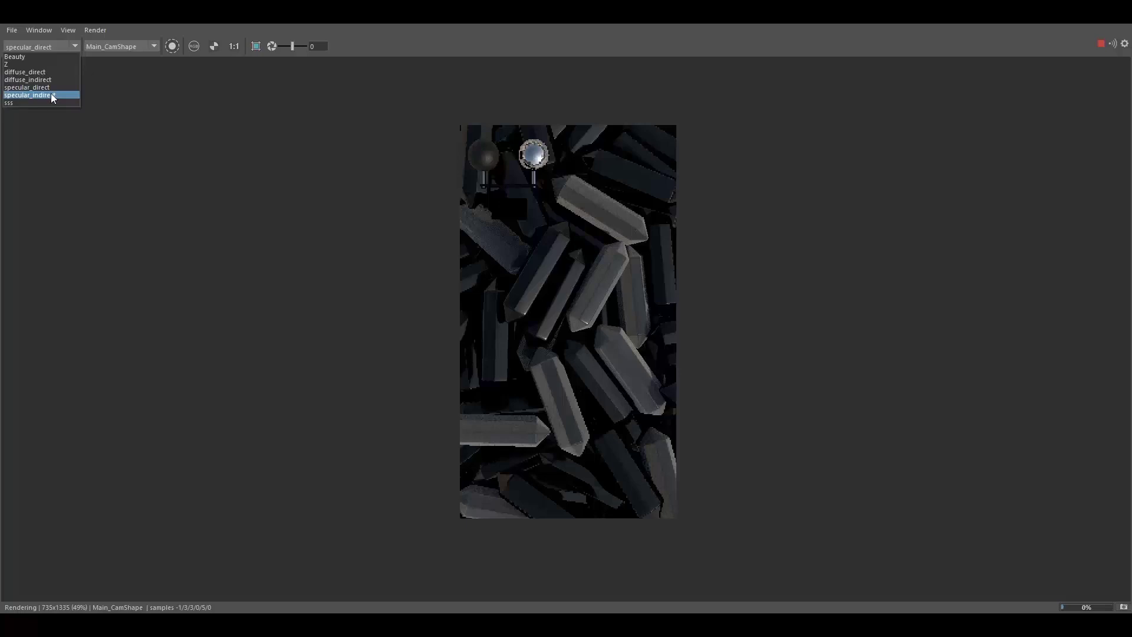
click(51, 93)
click(51, 46)
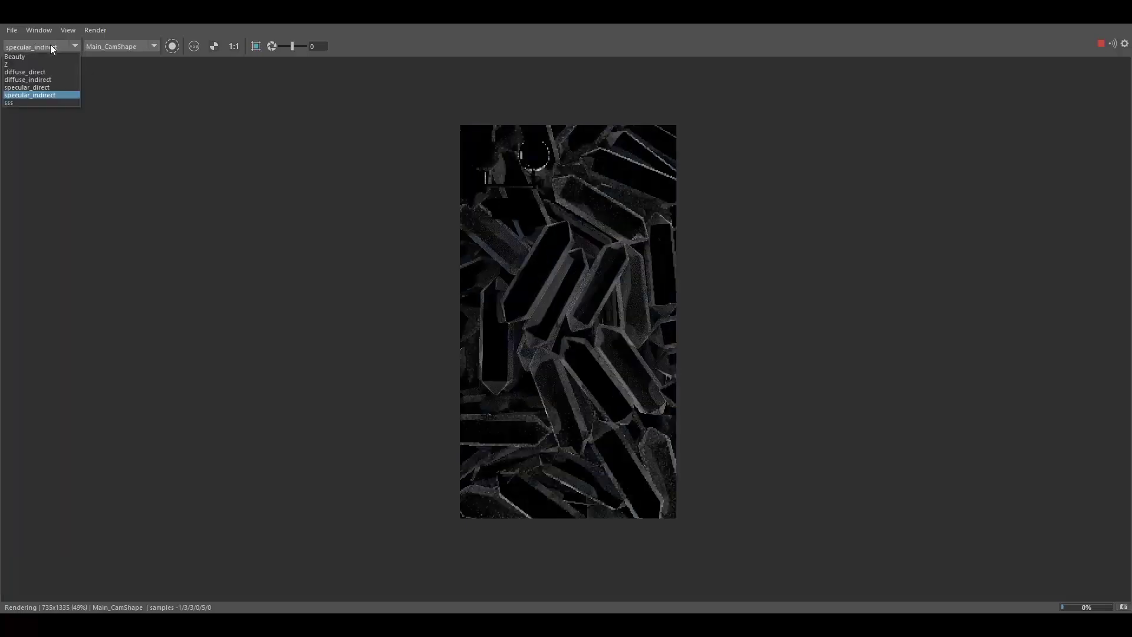
click(31, 101)
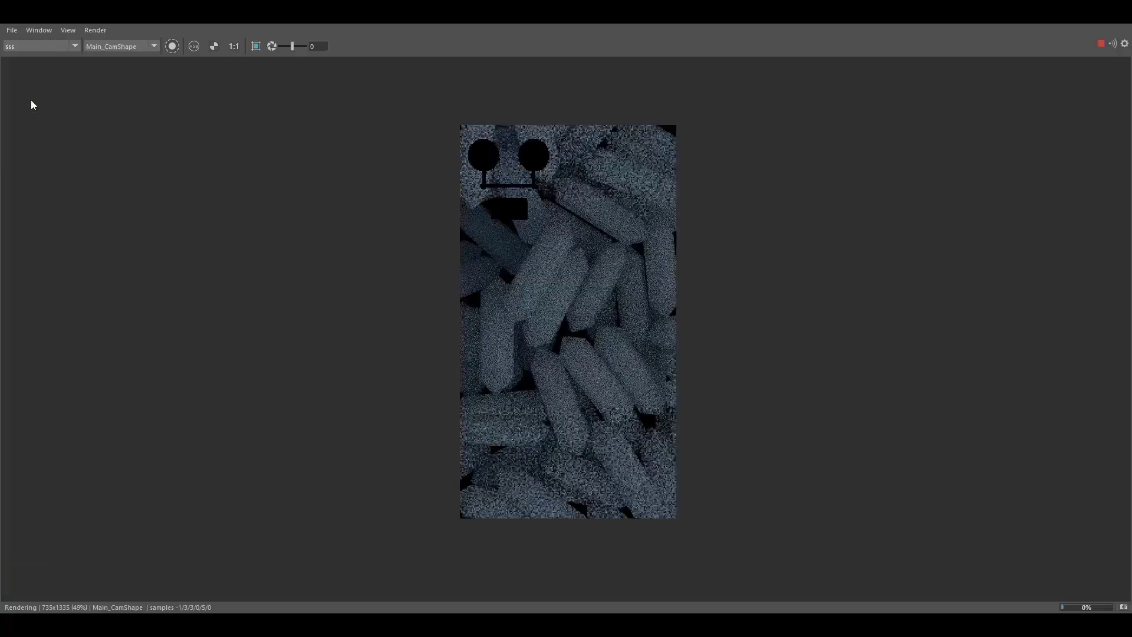
click(21, 48)
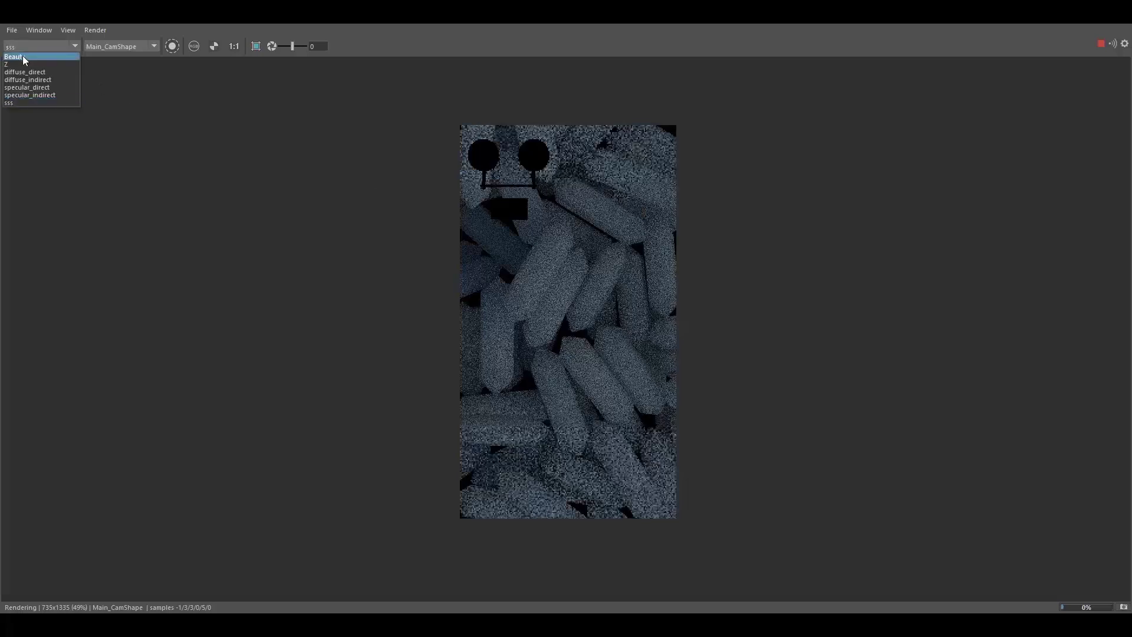
click(23, 57)
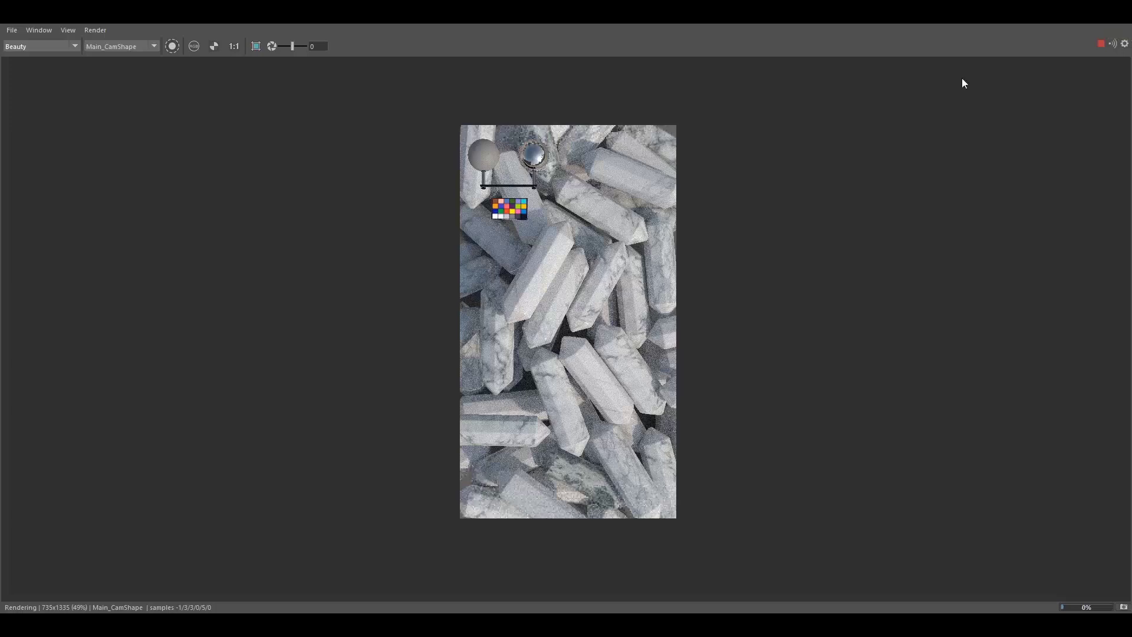
Step: Switch to After Effects and import the rendered file Marvel_Setup_Lit_V003_Droi01_masterLayer_001.exr from its render folder
key(alt+Tab)
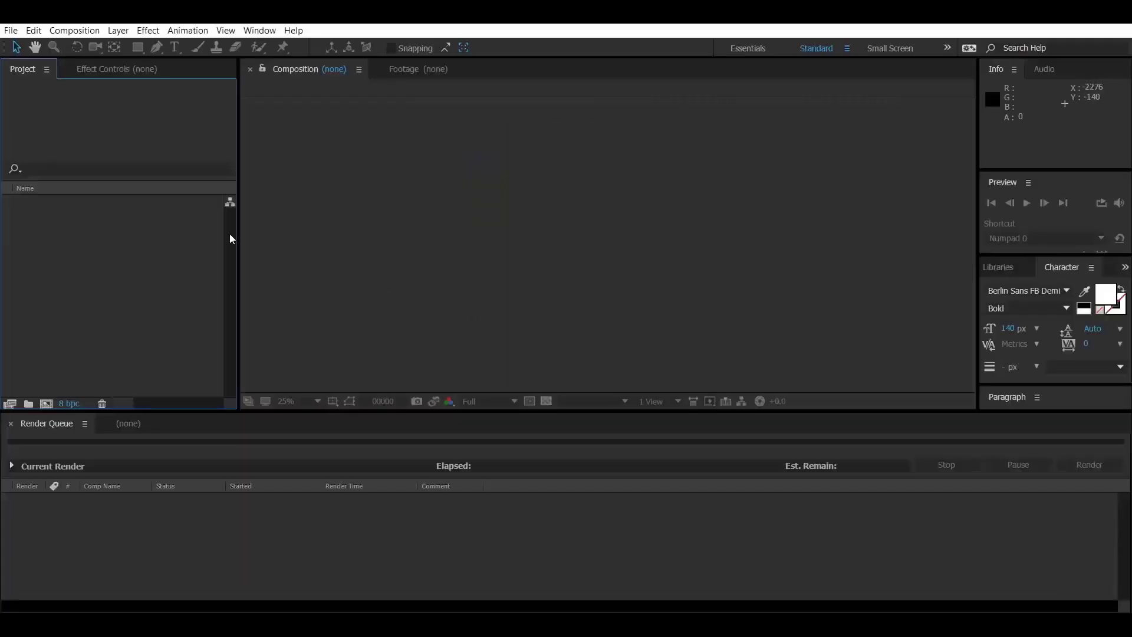
double_click(165, 273)
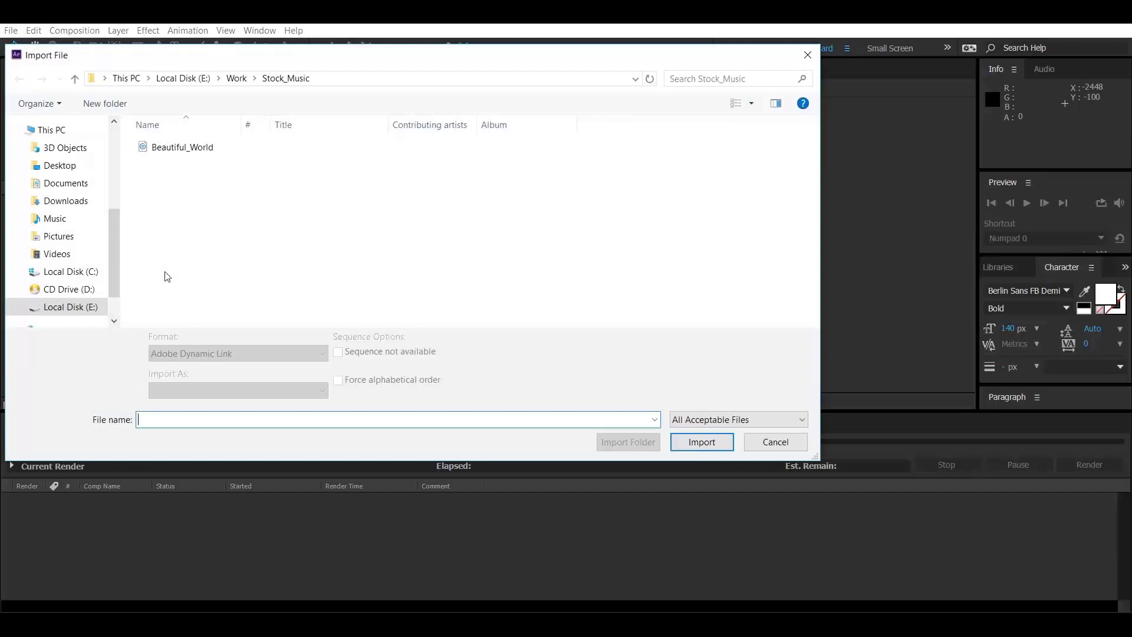
key(ctrl+v)
click(702, 442)
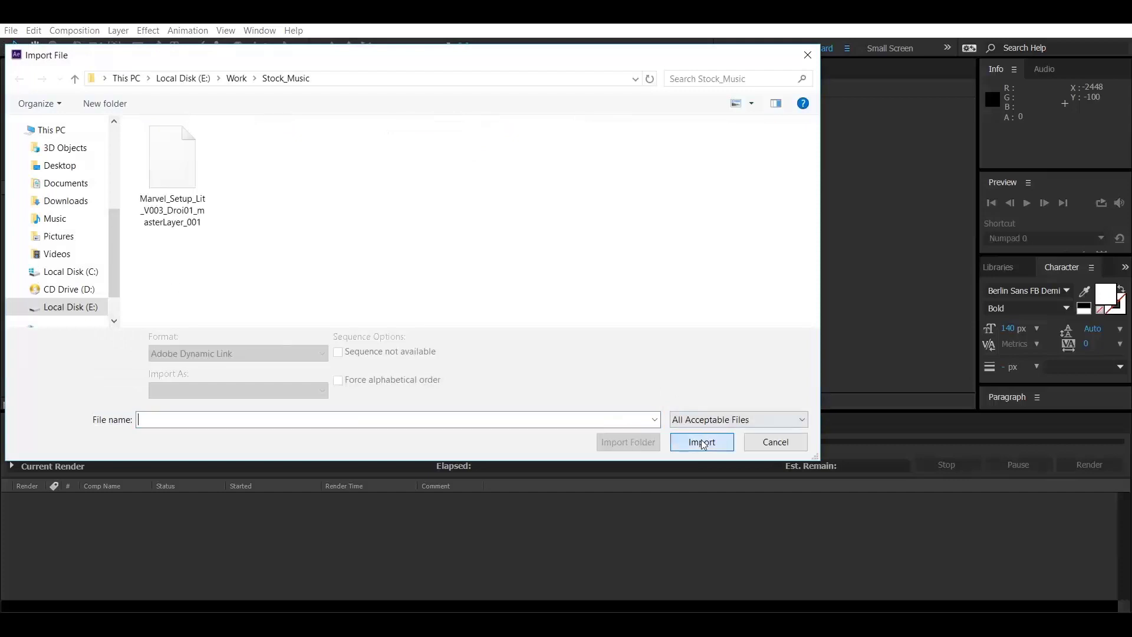
double_click(174, 154)
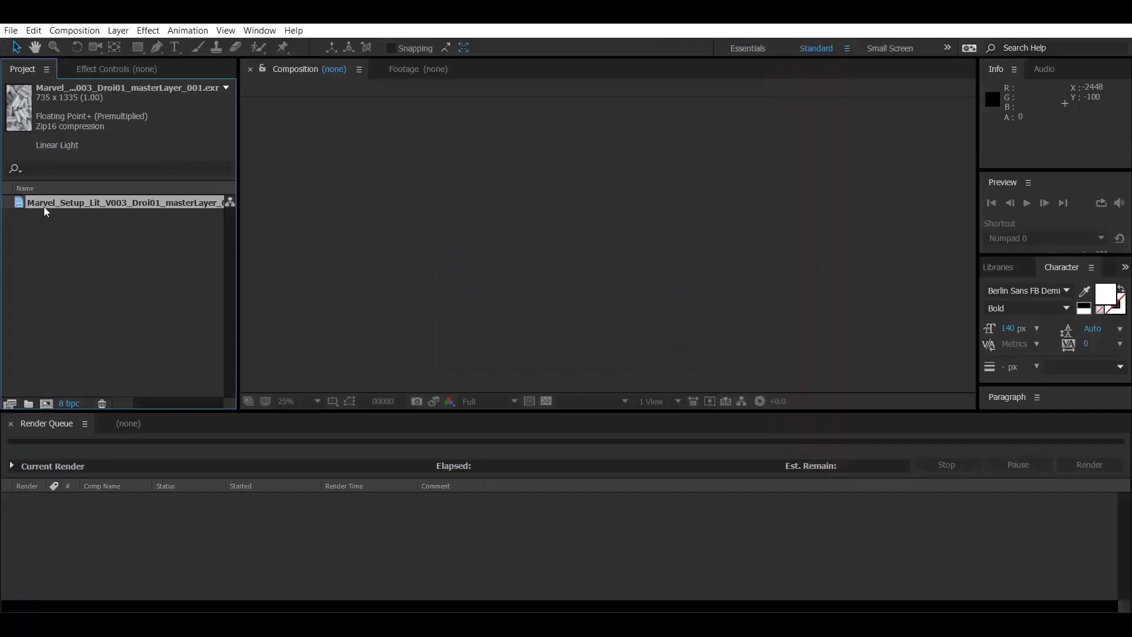
Step: Create a new composition from the imported EXR footage and enlarge the composition viewer
drag(43, 206, 48, 401)
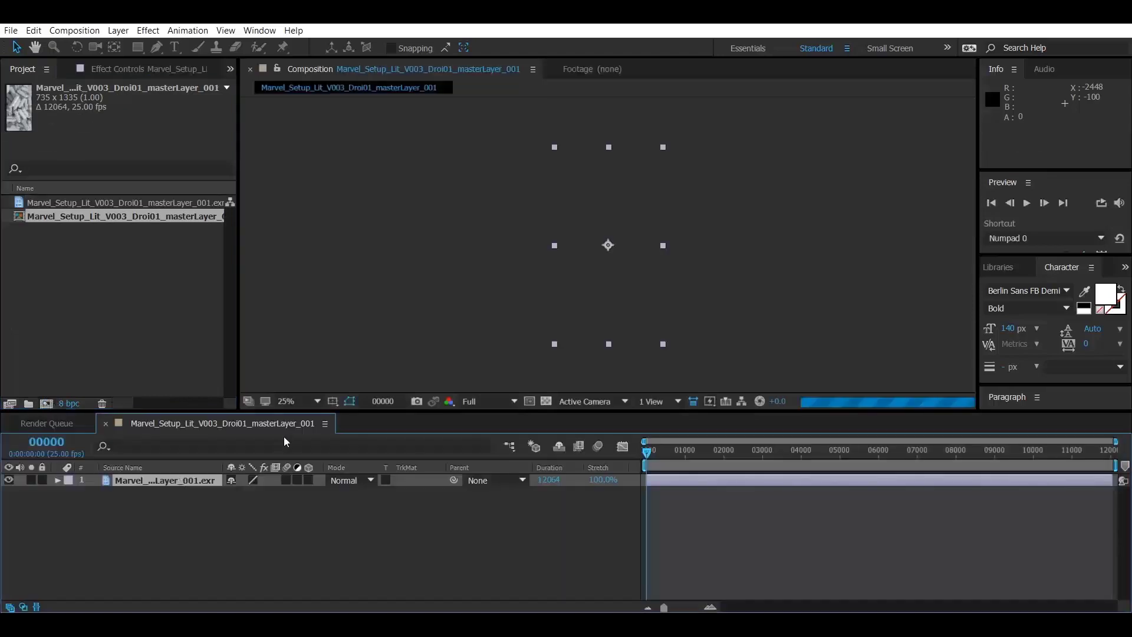
scroll(589, 309, up, 4)
scroll(593, 317, down, 2)
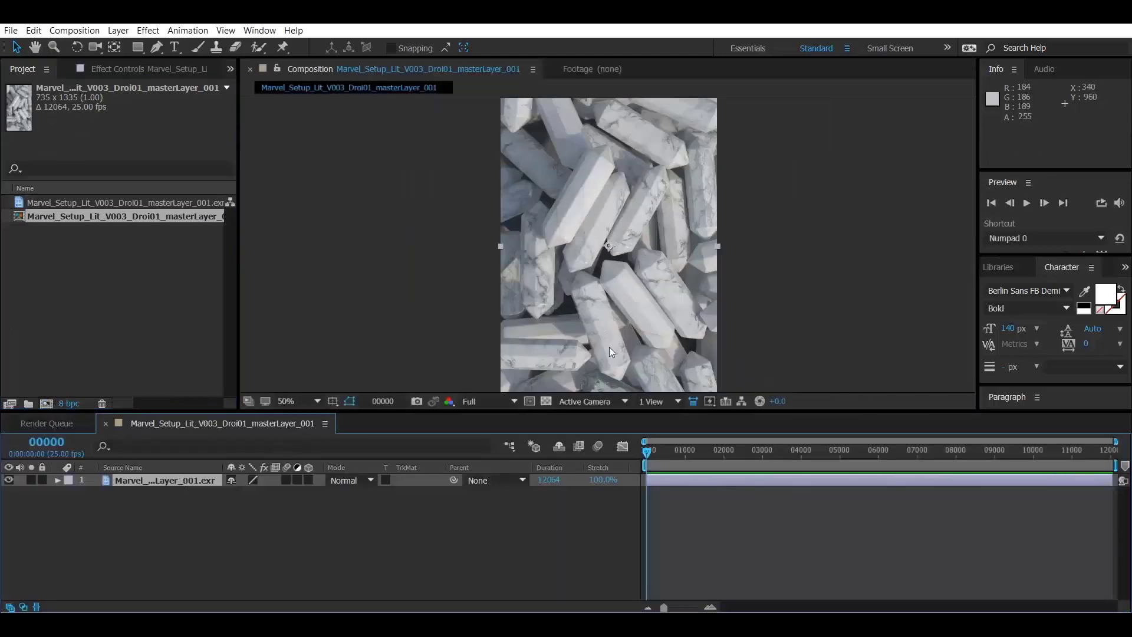
drag(673, 412, 678, 456)
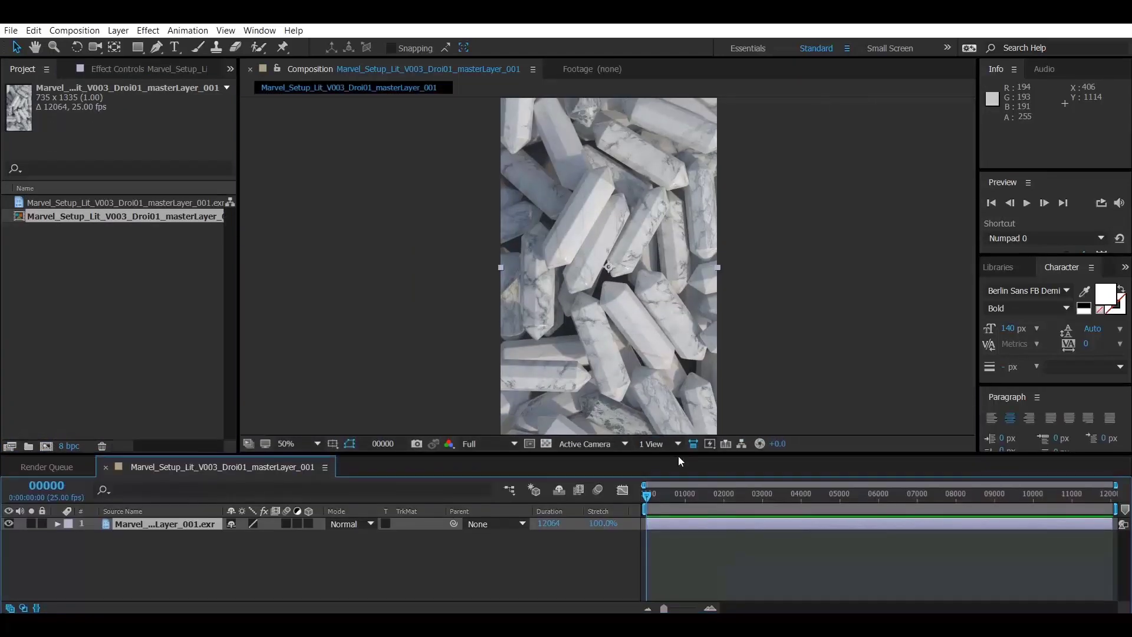
click(255, 559)
click(175, 522)
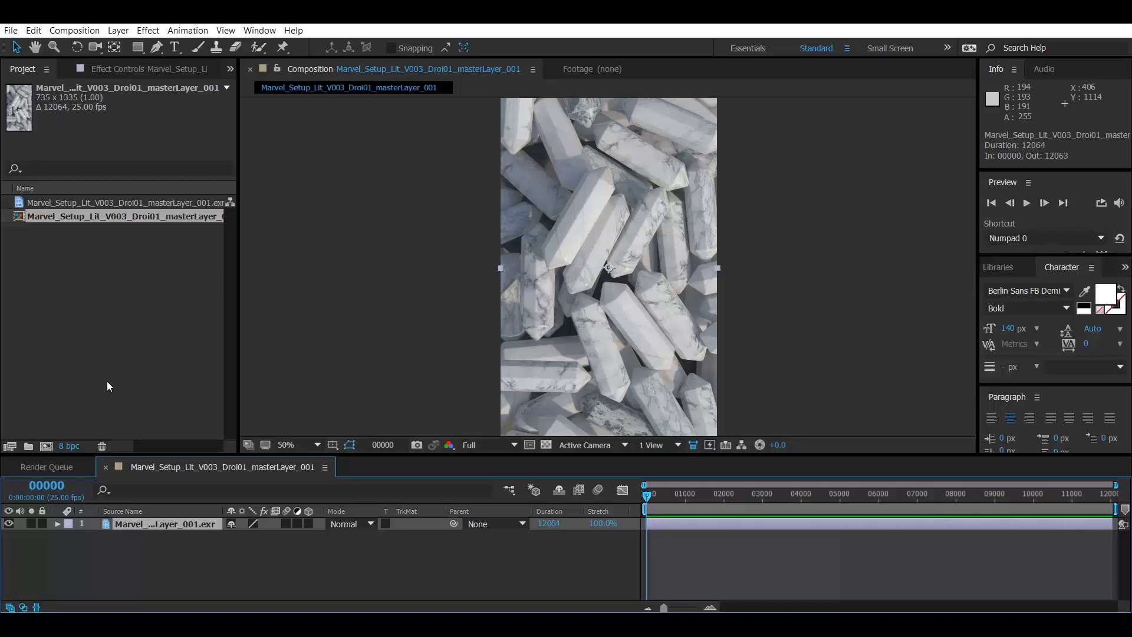
Step: Rename the composition as Marvel_Setup_Main_Comp in its composition settings
click(141, 561)
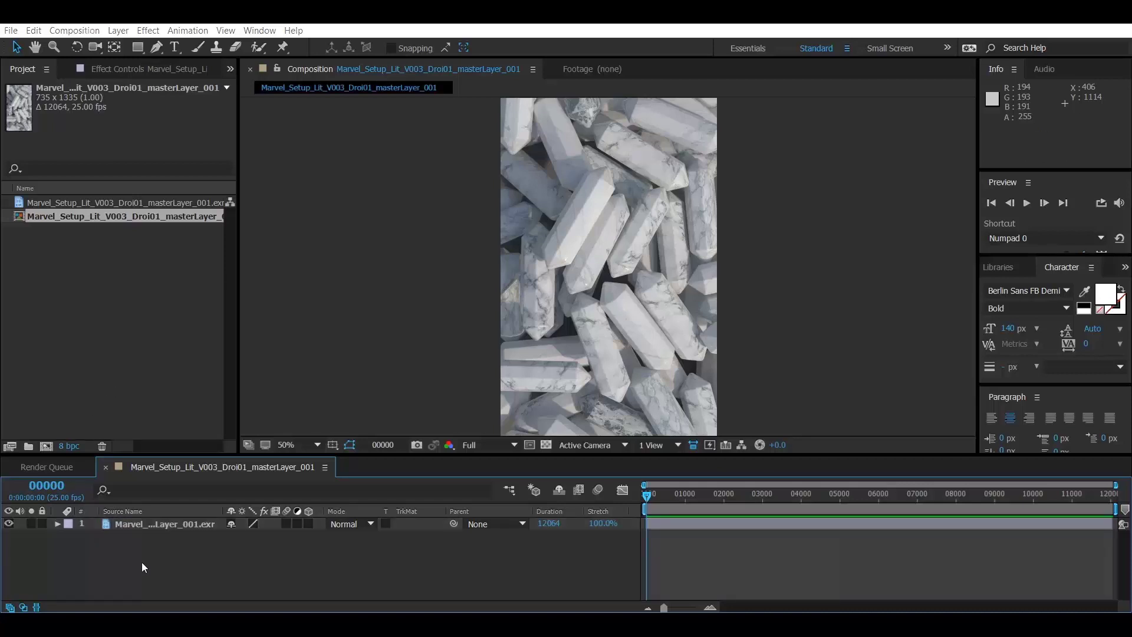
key(ctrl+k)
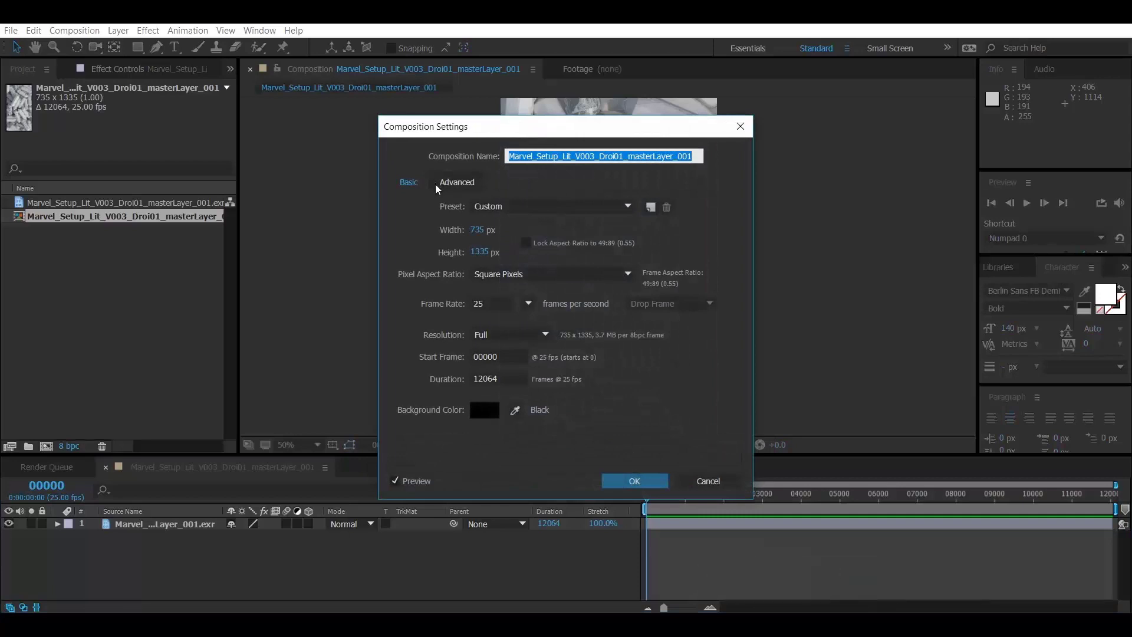
click(537, 158)
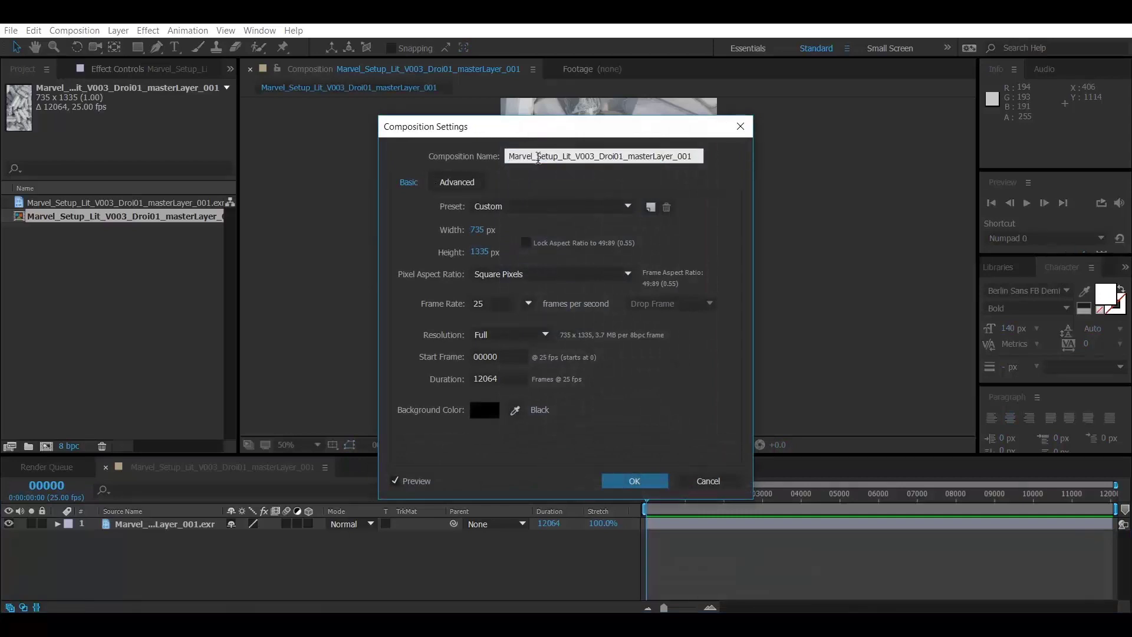
drag(575, 157, 742, 181)
key(BackSpace)
key(BackSpace)
text(Main_Comp)
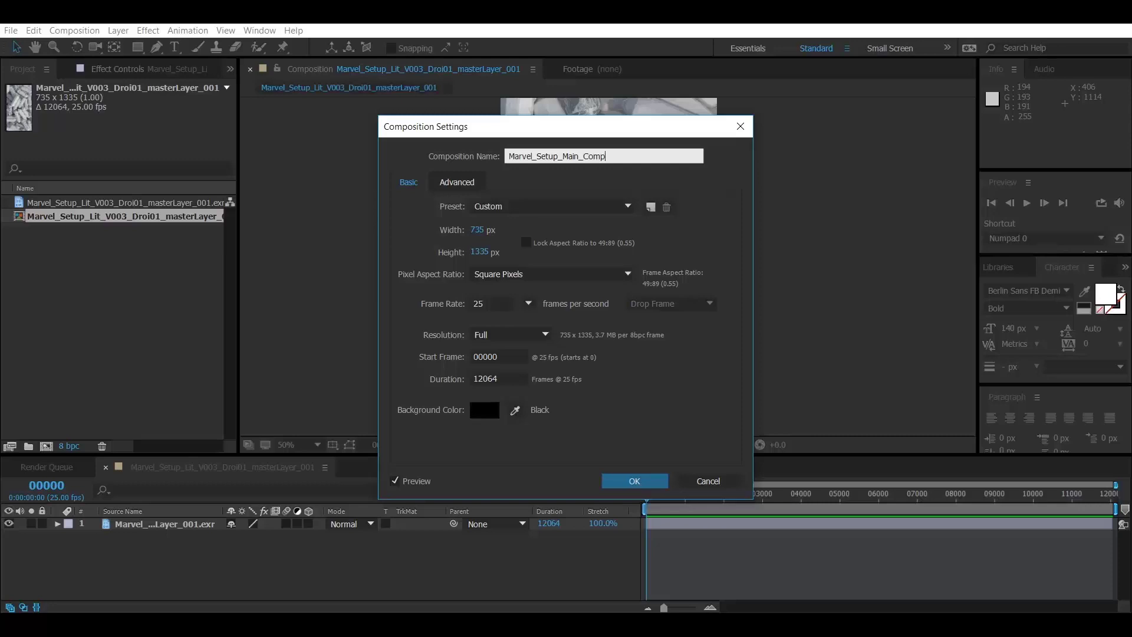
key(Return)
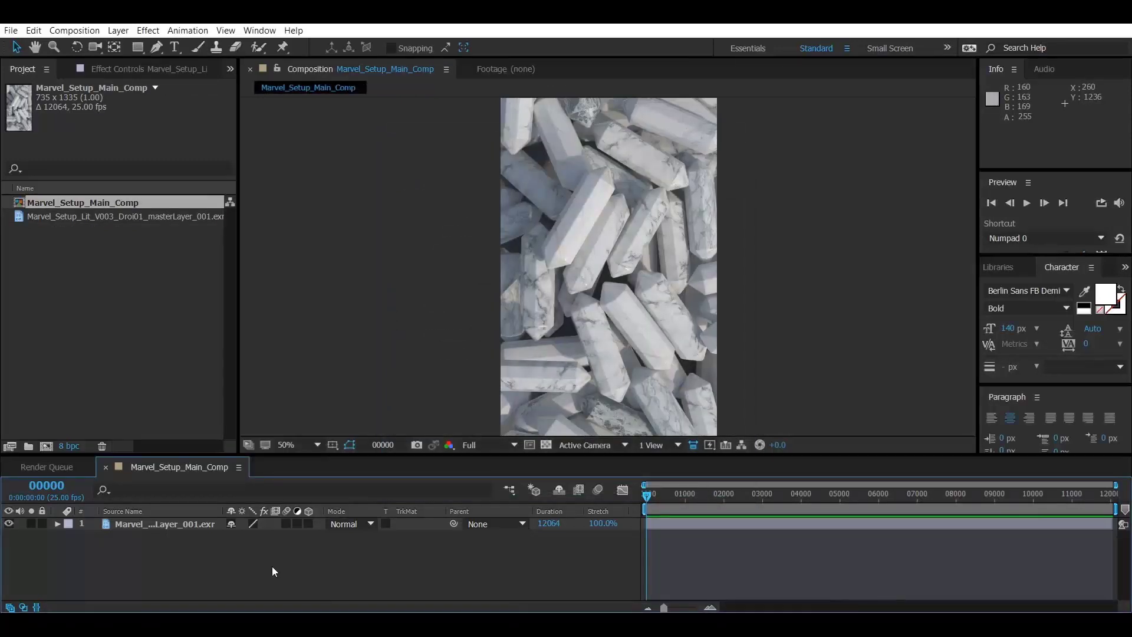
Step: Pre-compose the EXR layer as Marvel_Beauty, moving all attributes into the new composition
click(186, 524)
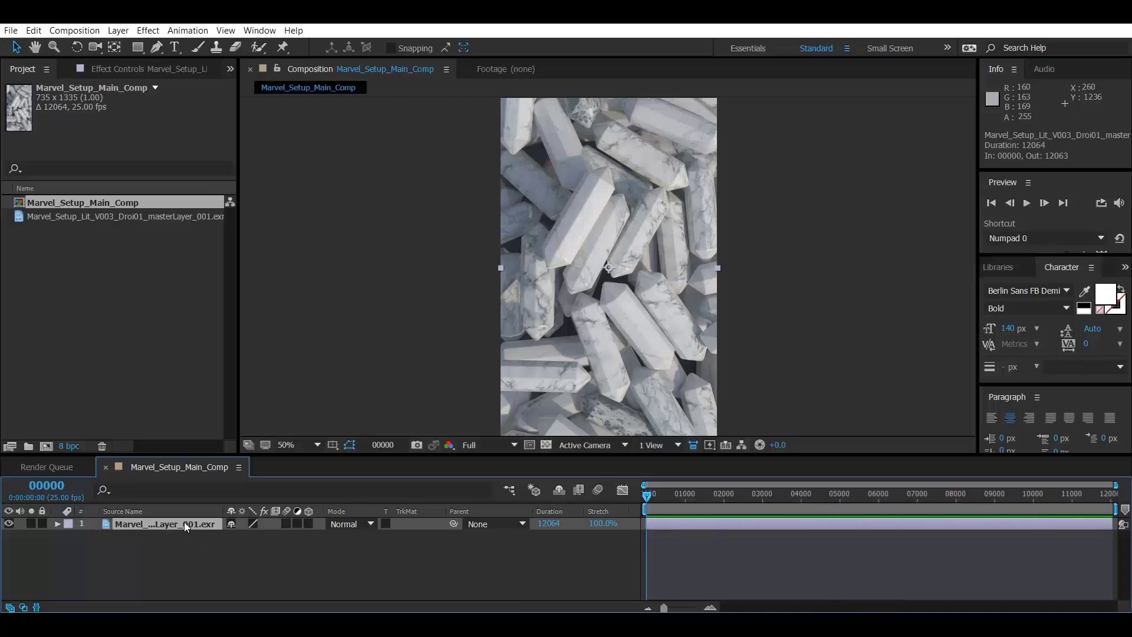
key(ctrl+shift+c)
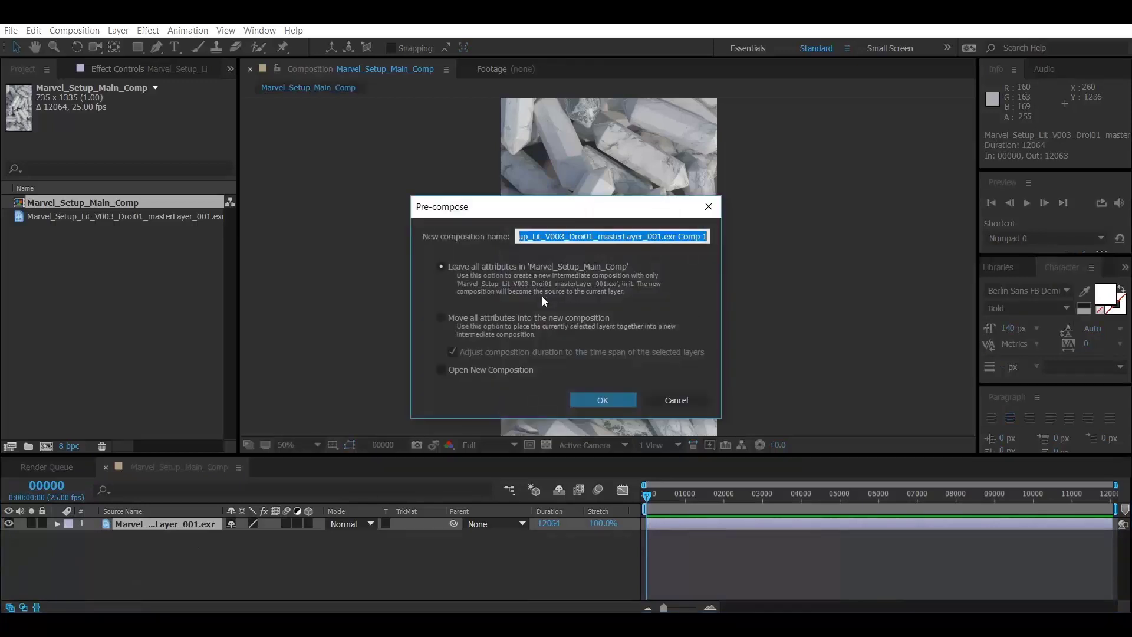
click(481, 320)
click(562, 237)
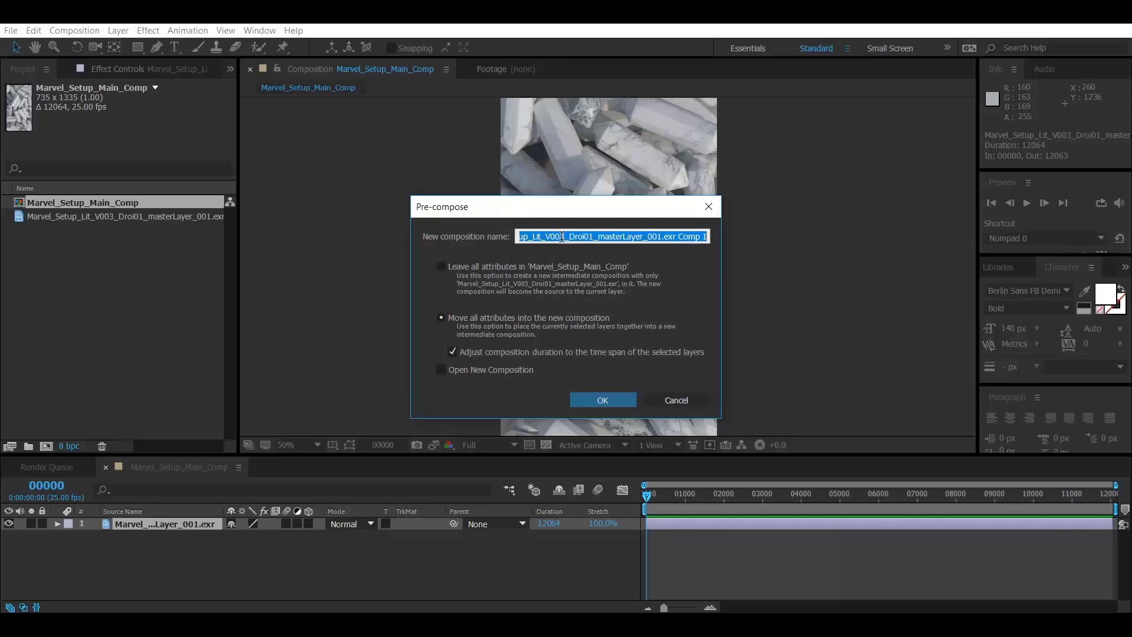
text(Marve)
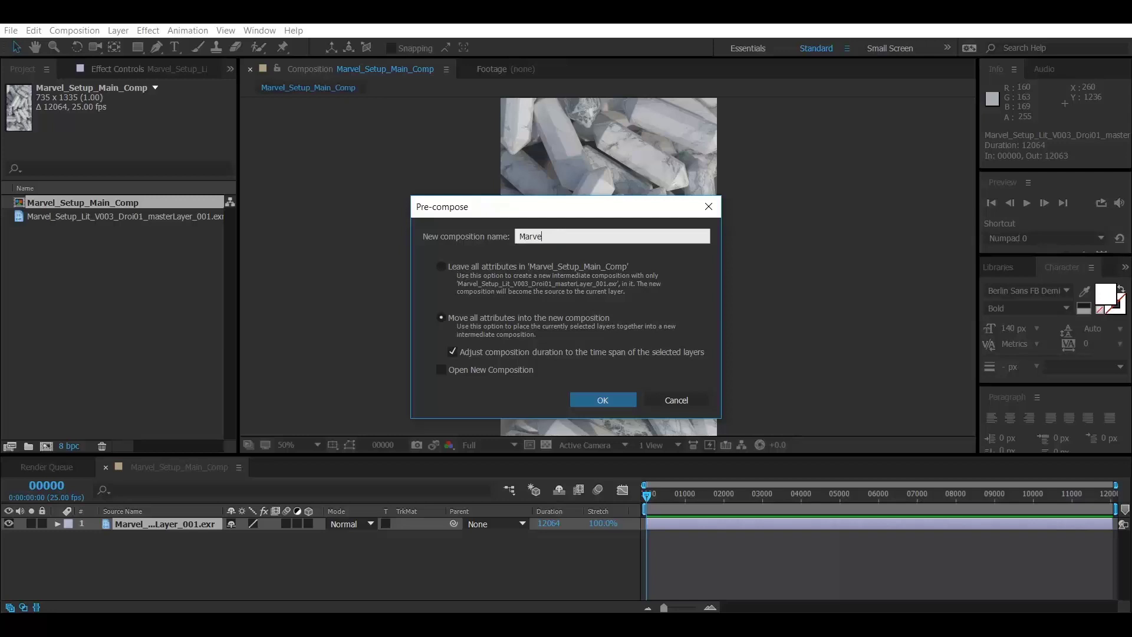
text(l_Beauty)
key(Return)
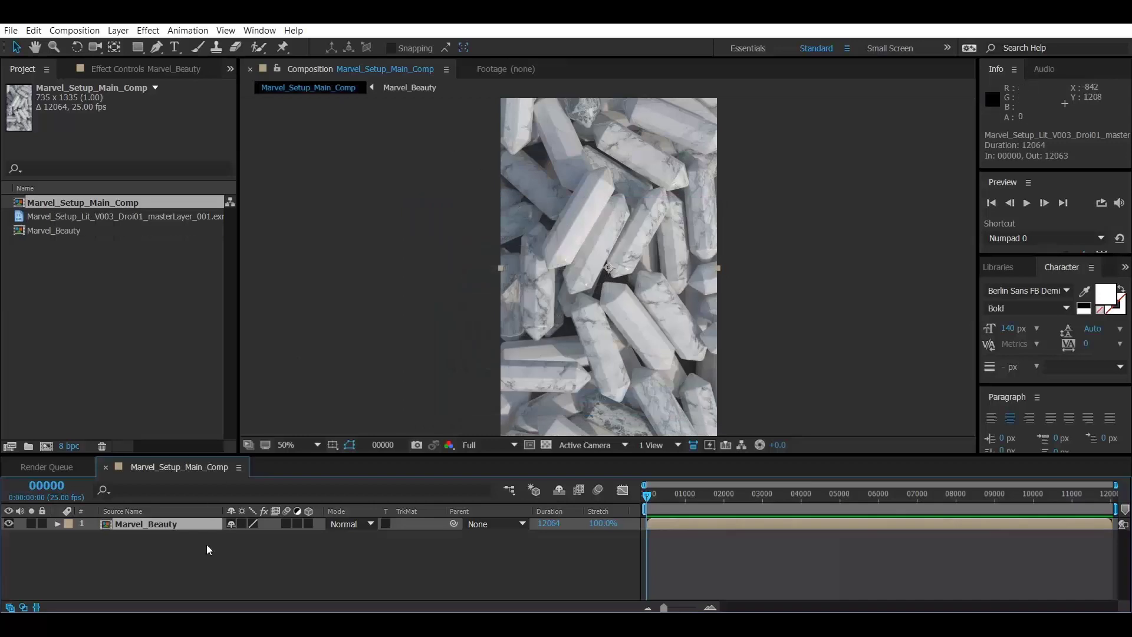
Step: Open the Marvel_Beauty pre-comp, widen the effect controls area and rename its EXR layer as Beauty
double_click(151, 524)
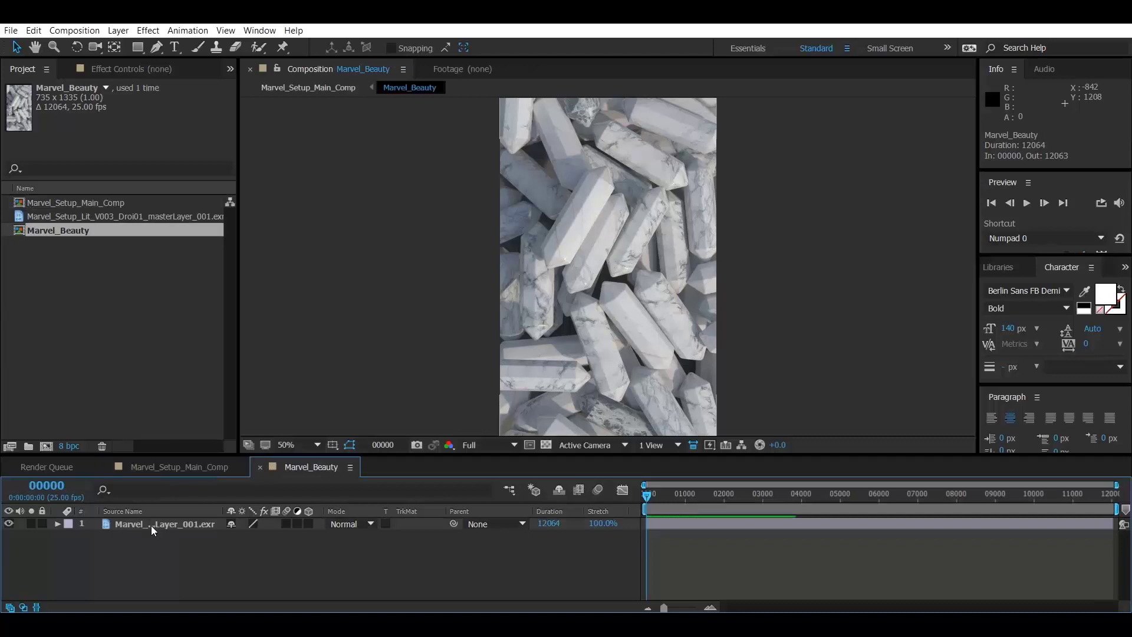
click(160, 524)
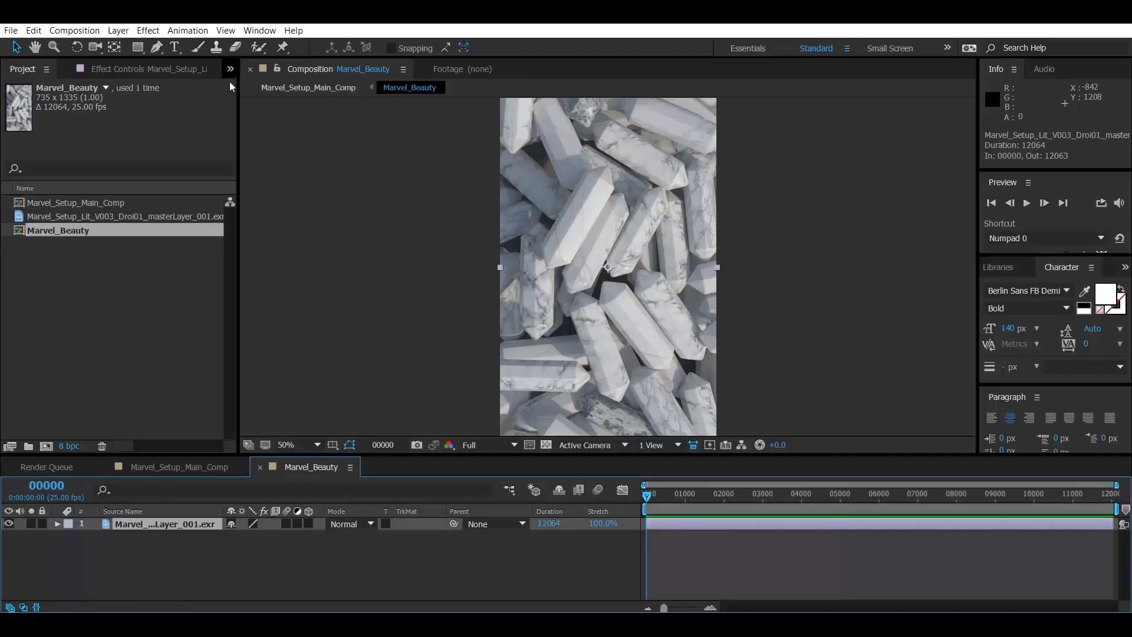
drag(239, 93, 275, 130)
click(151, 557)
click(162, 522)
key(Return)
text(Beauty)
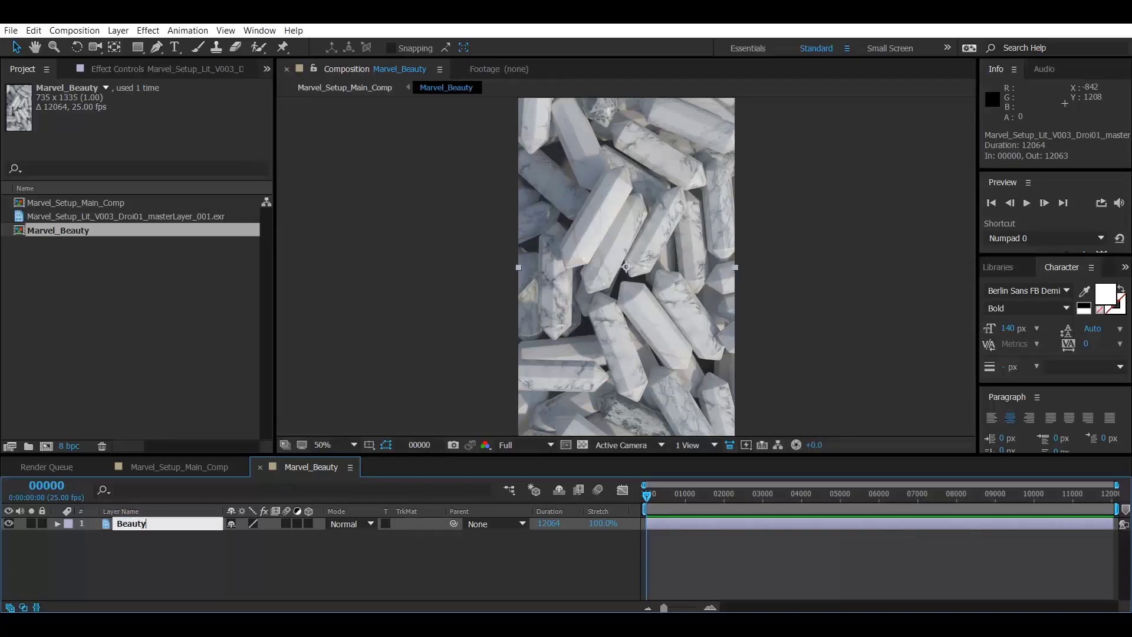
key(Return)
Step: Duplicate the Beauty layer and hide the upper copy
key(ctrl+d)
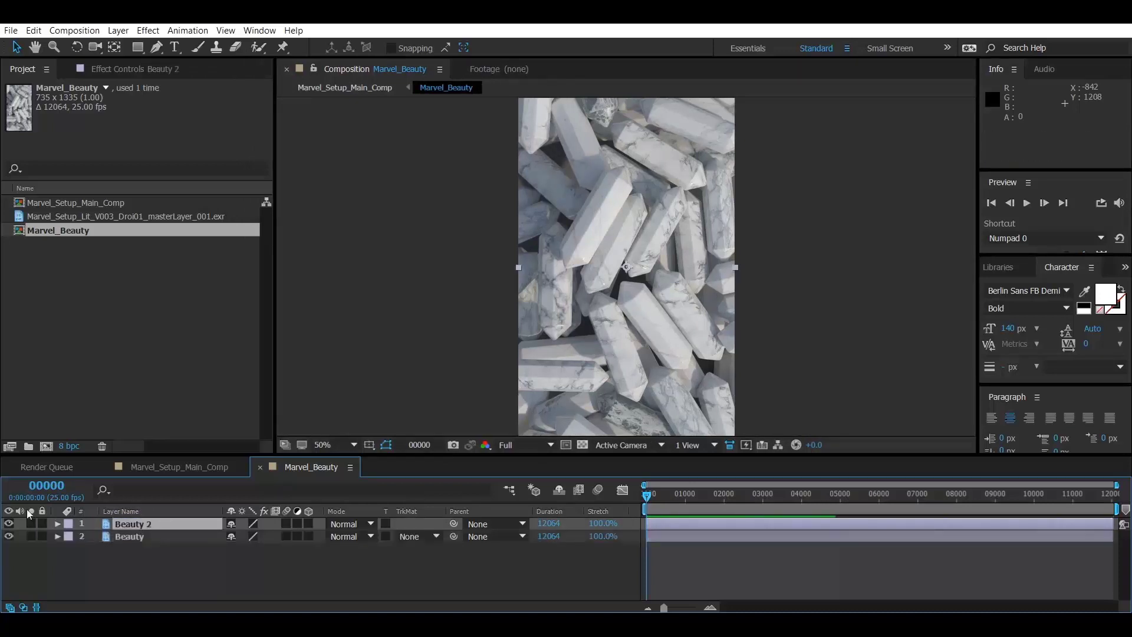
click(9, 524)
Step: Apply the 3D Channel effect EXtractoR to the visible lower Beauty layer
click(131, 537)
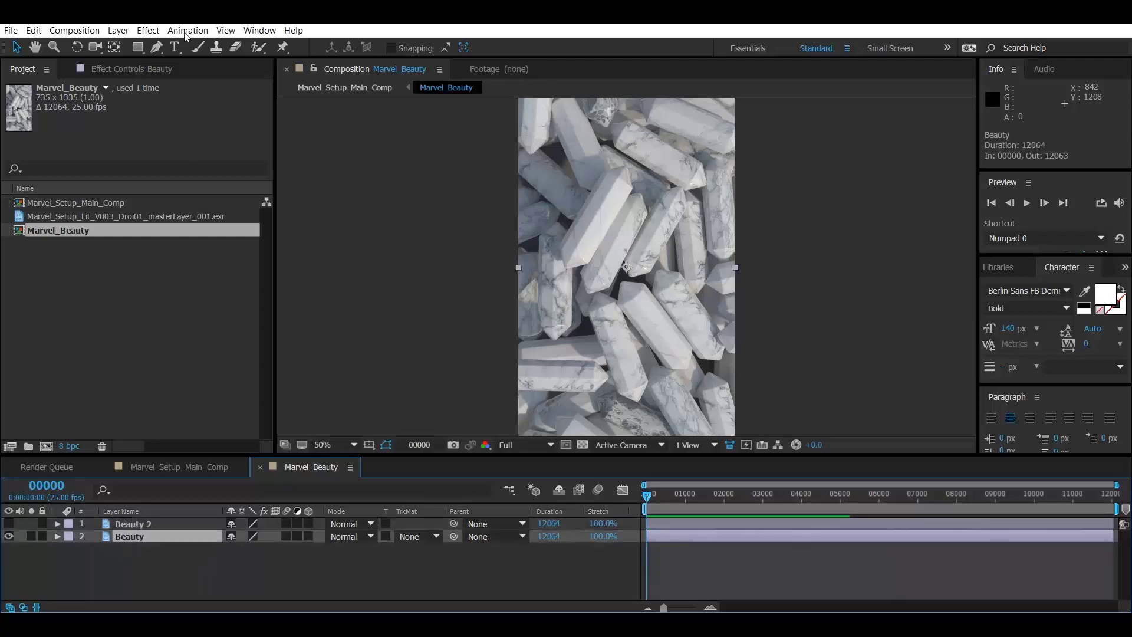
click(152, 68)
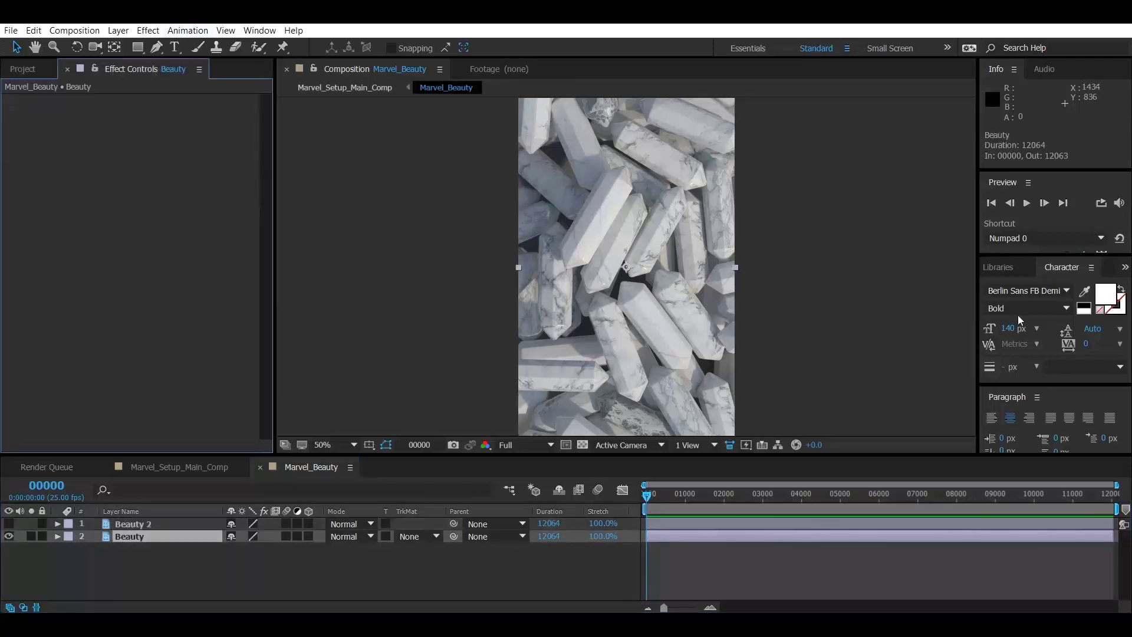
right_click(129, 137)
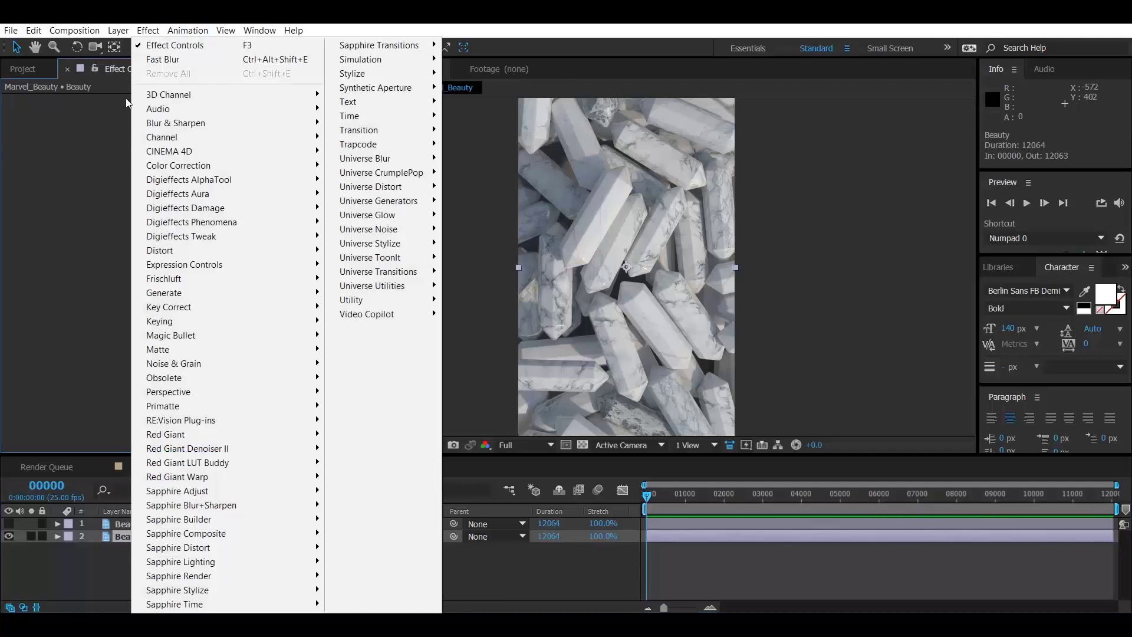
mouse_move(157, 99)
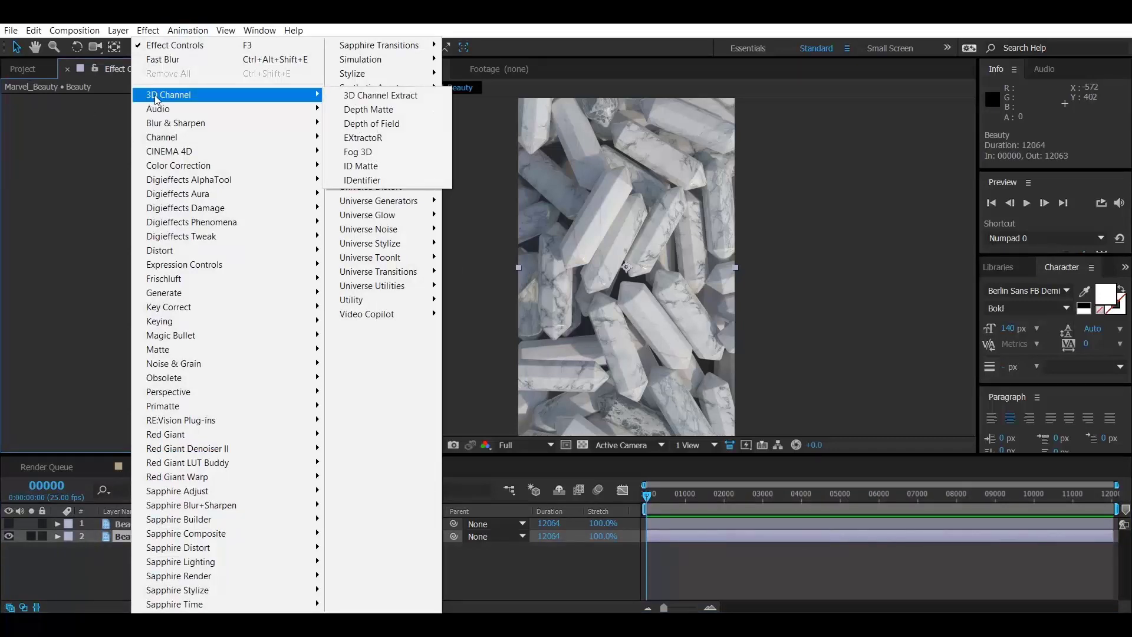
click(366, 139)
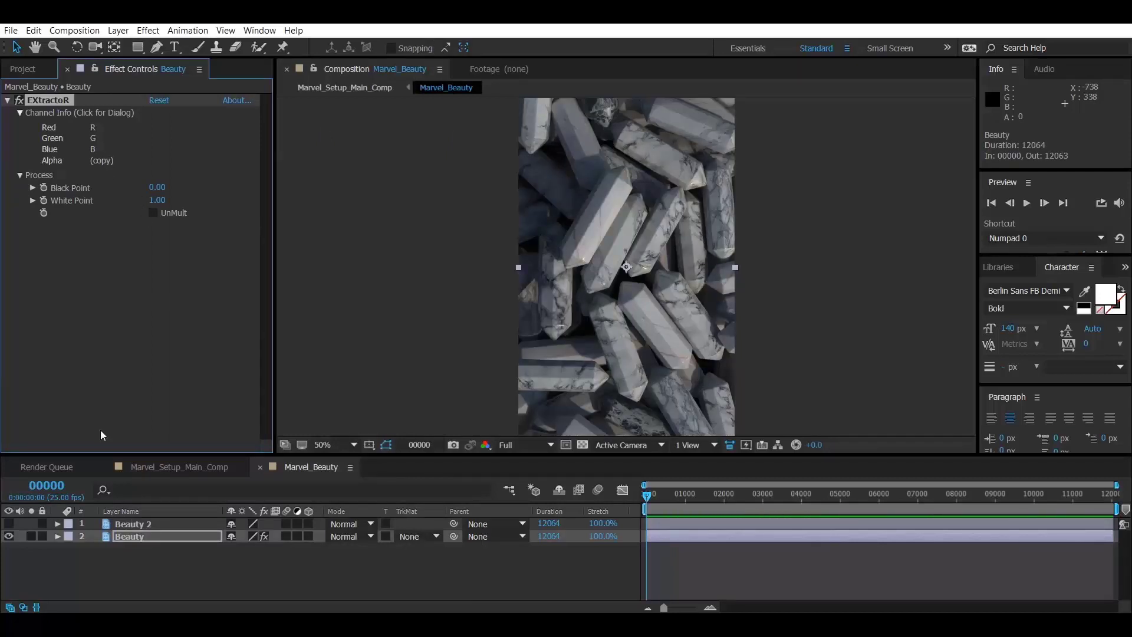
Step: Set the EXtractoR channels of the lower Beauty layer to the diffuse_direct layer
click(135, 537)
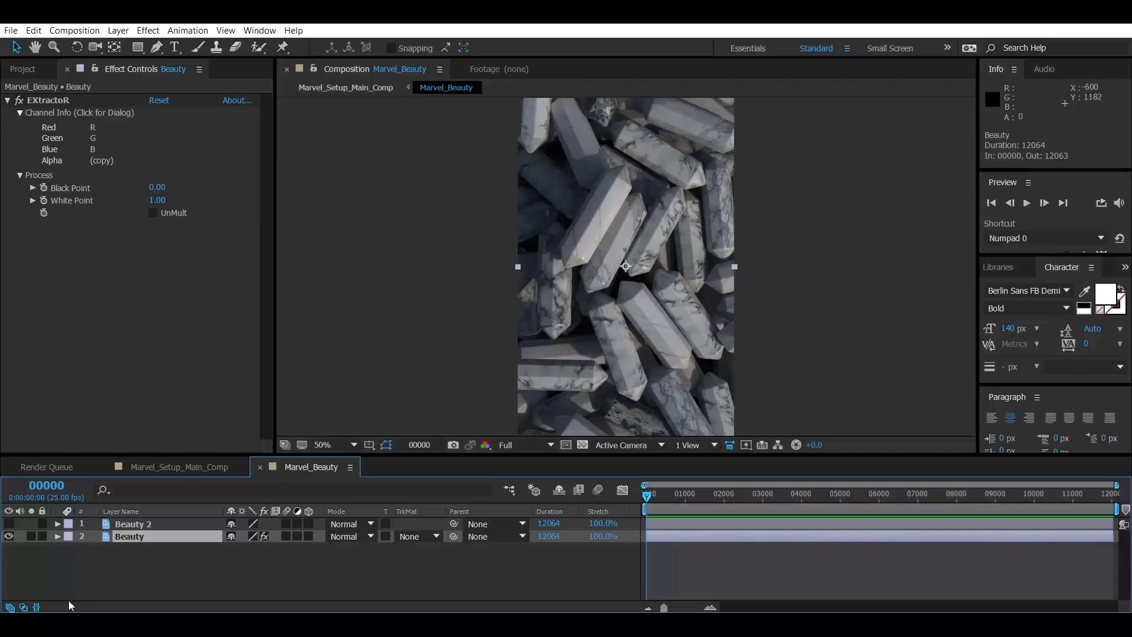
click(115, 571)
click(127, 543)
click(85, 144)
click(554, 275)
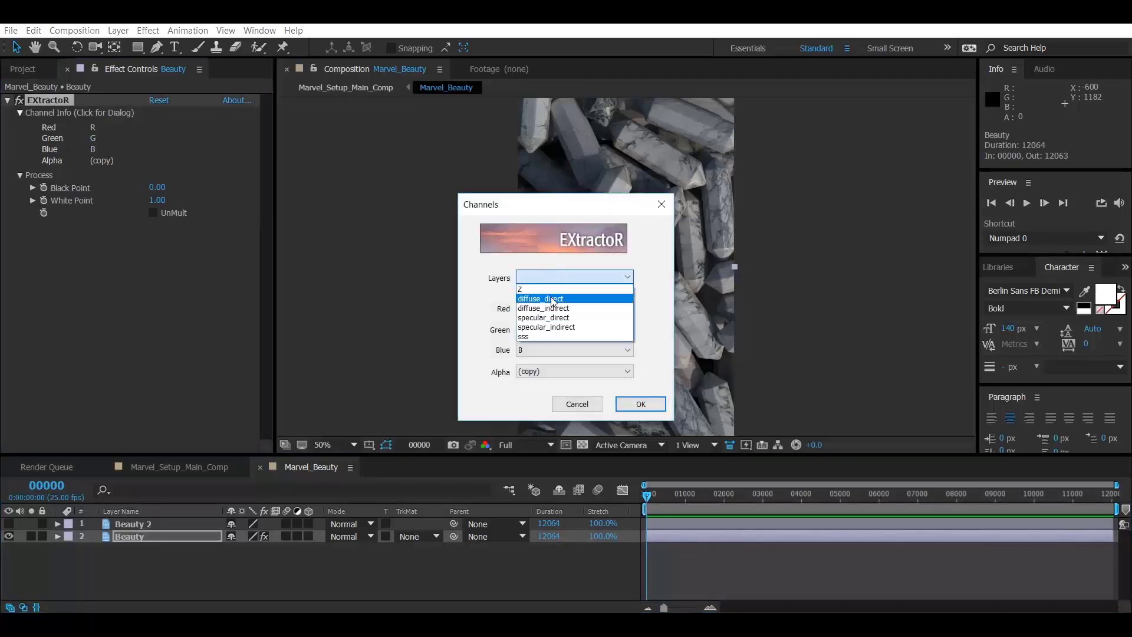
click(554, 301)
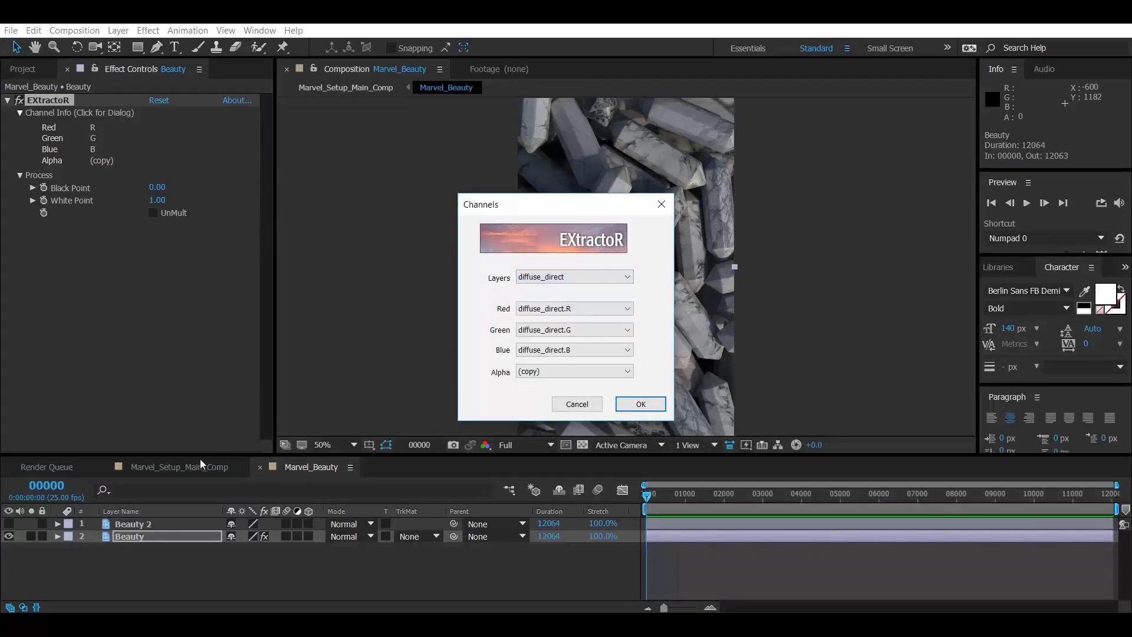
click(640, 404)
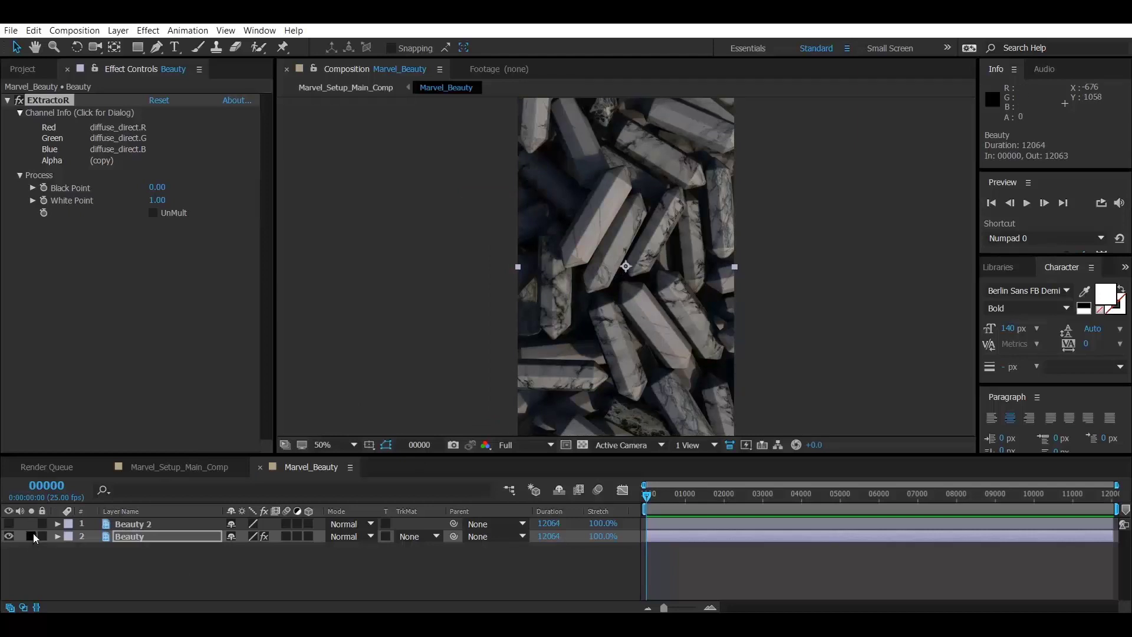
Step: Rename the layer with the diffuse_direct pass as DD
click(132, 536)
key(Return)
text(DD)
key(Return)
Step: Duplicate the DD layer and set the copy's EXtractoR channels to the diffuse_indirect layer
key(ctrl+d)
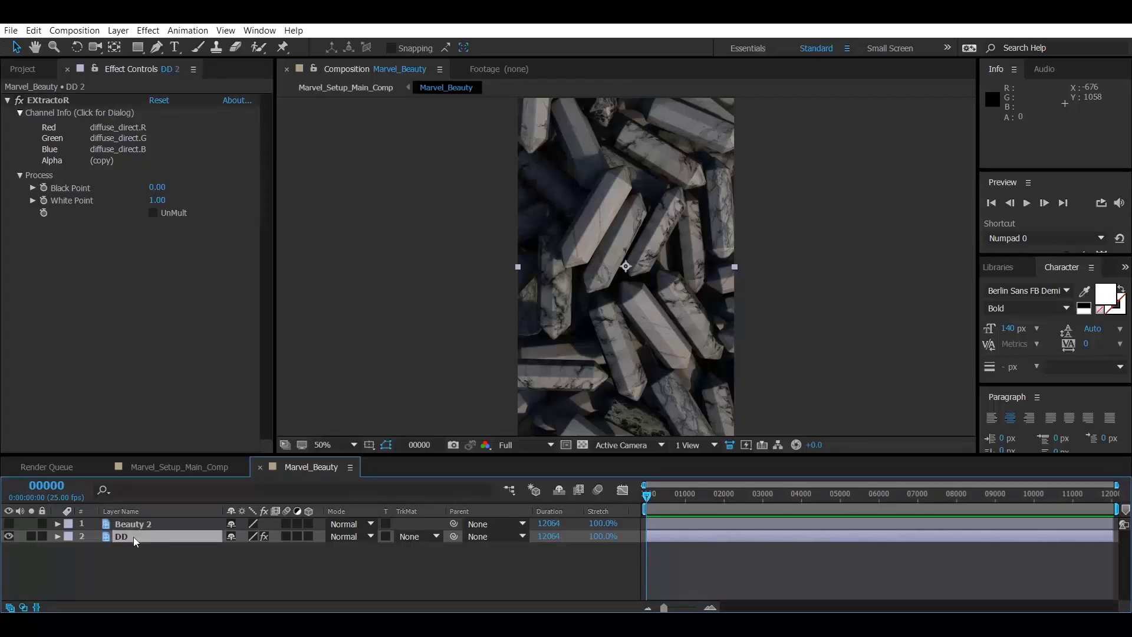
click(121, 145)
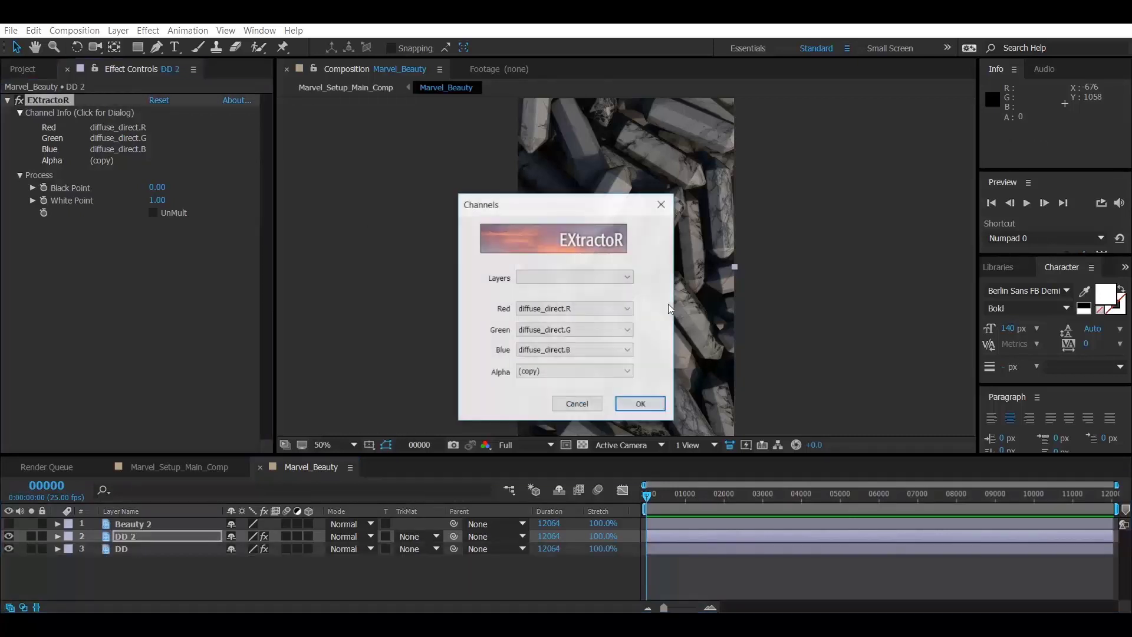
click(601, 283)
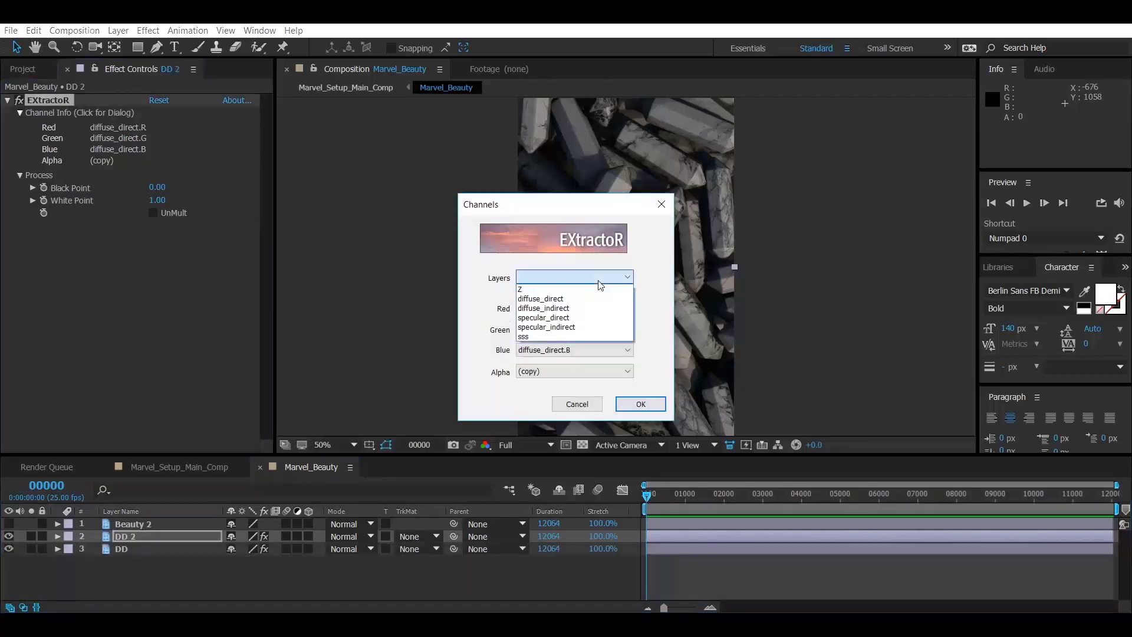
click(587, 308)
click(638, 403)
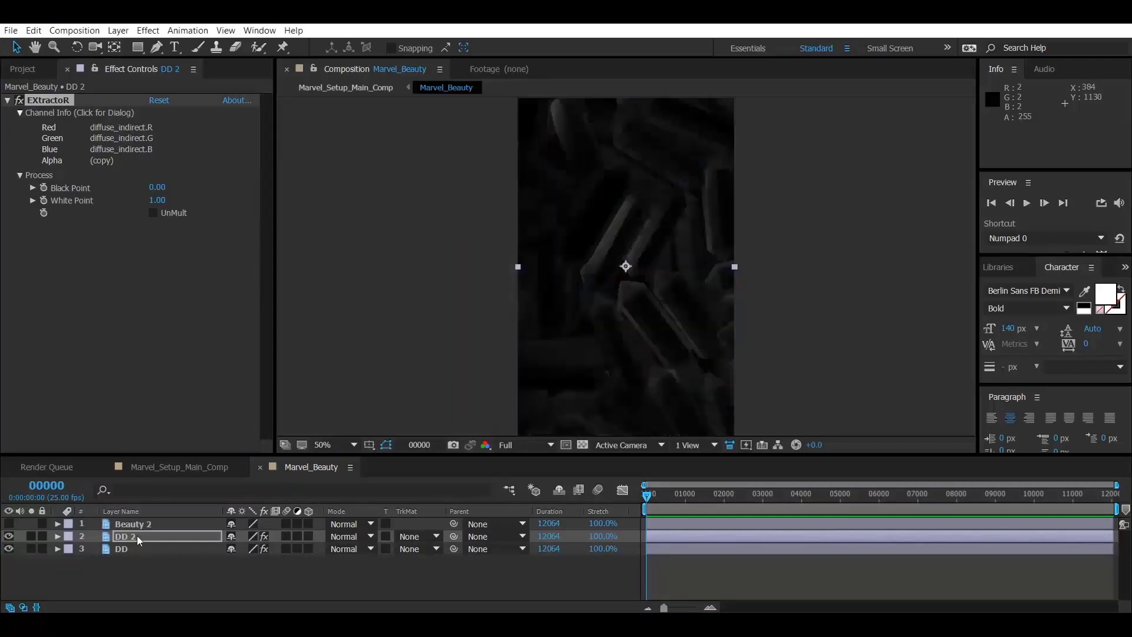
Step: Rename the layer with the diffuse_indirect pass as DI
click(136, 537)
key(Return)
text(DI)
key(Return)
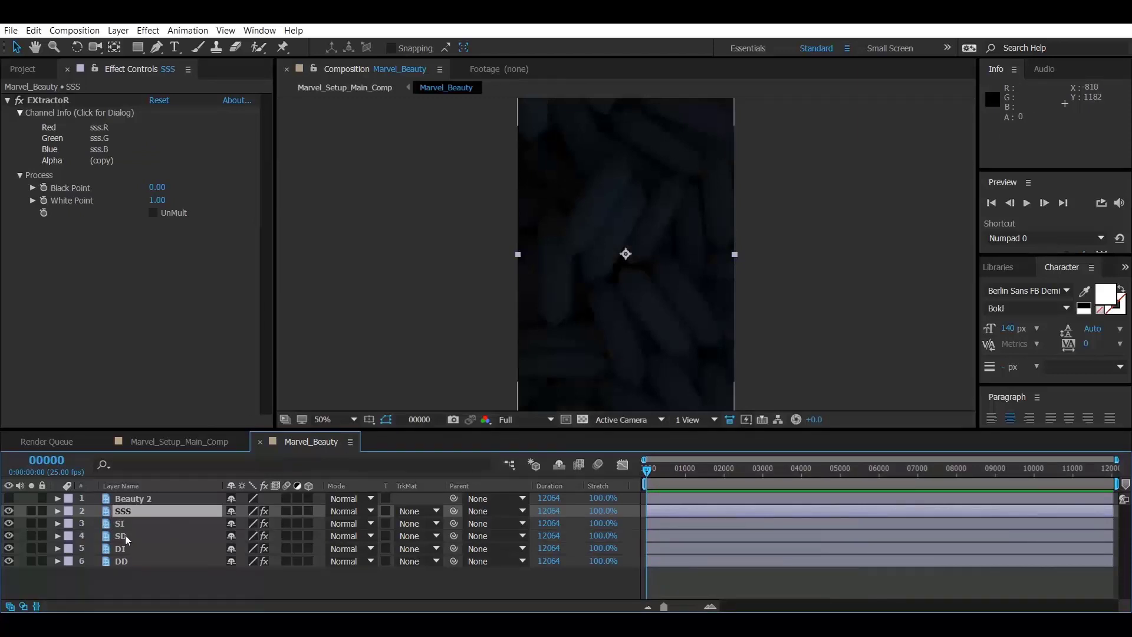
Step: Set the blending mode of the SSS, SI, SD, DI and DD layers to Add and compare the sum with the Beauty 2 layer
click(9, 499)
click(9, 499)
shift+click(123, 560)
click(367, 510)
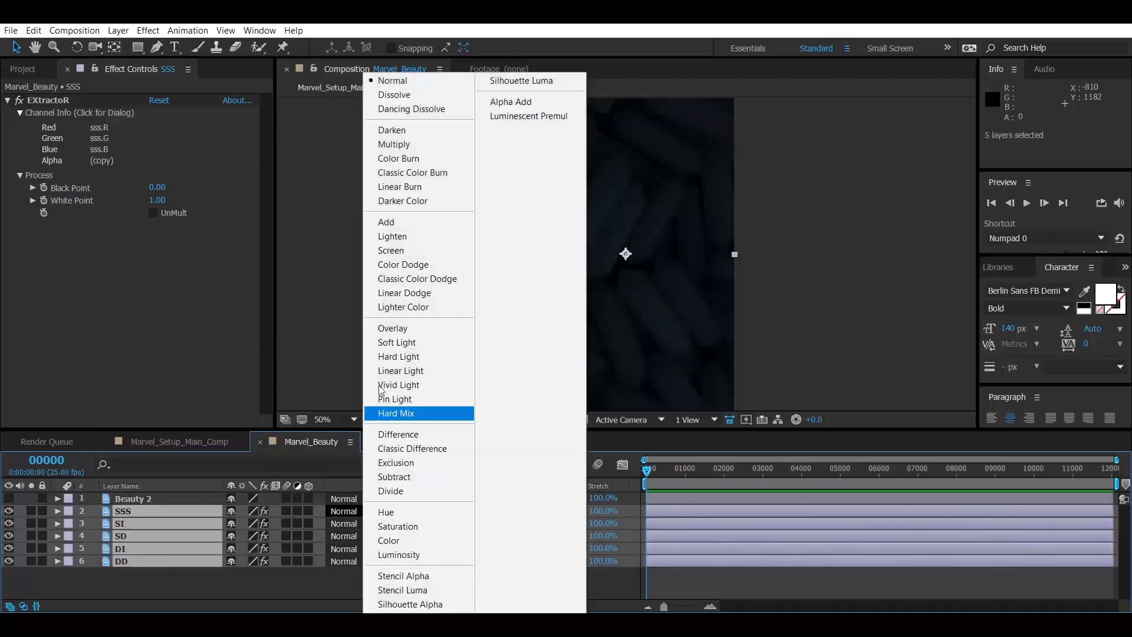
click(422, 230)
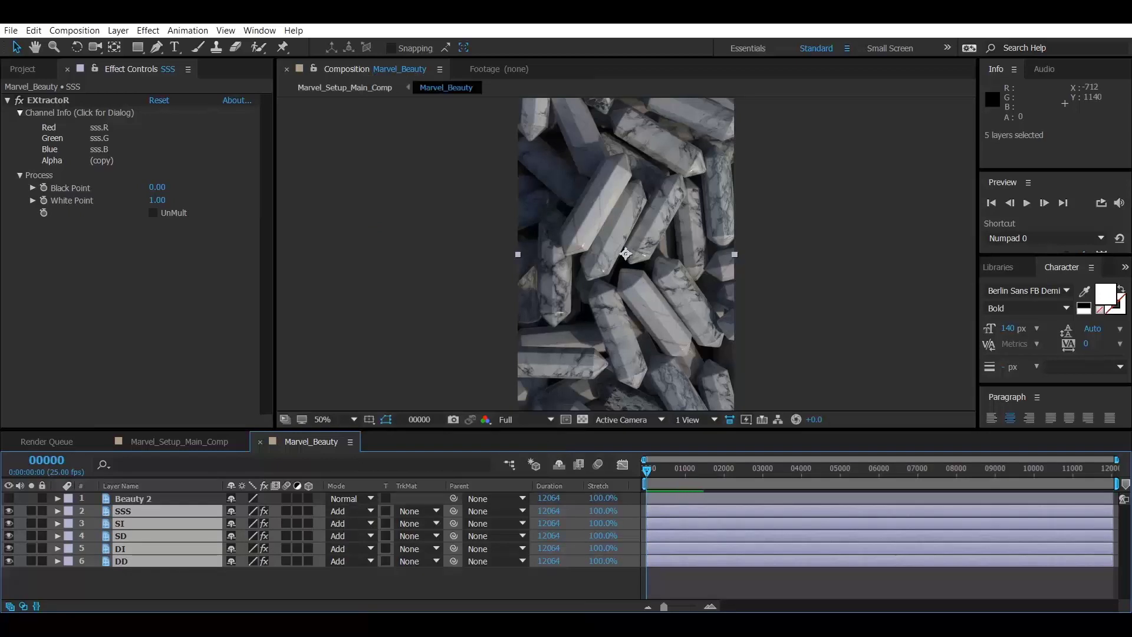
click(179, 594)
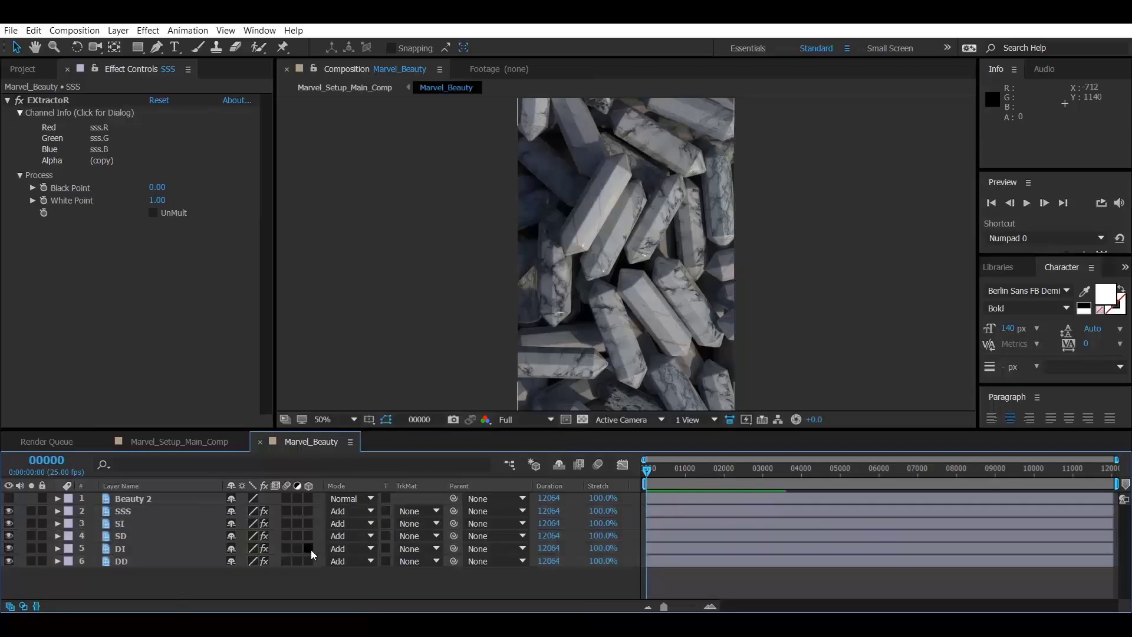
click(9, 499)
click(9, 498)
Step: Create an adjustment layer directly below Beauty 2 and name it Gamma
right_click(132, 585)
mouse_move(177, 465)
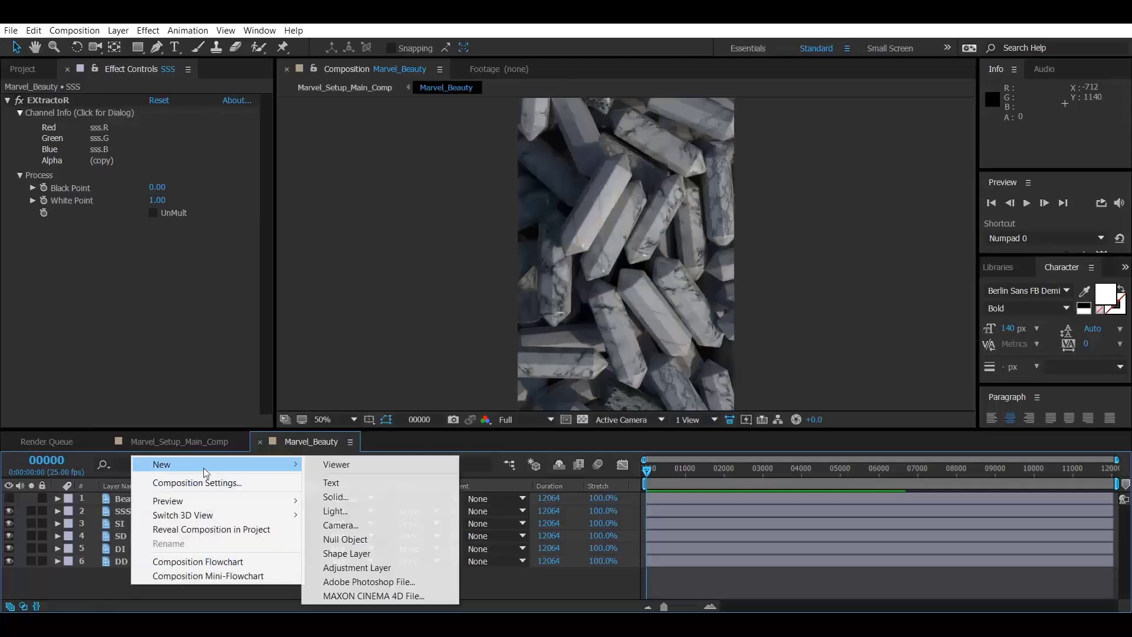
click(365, 568)
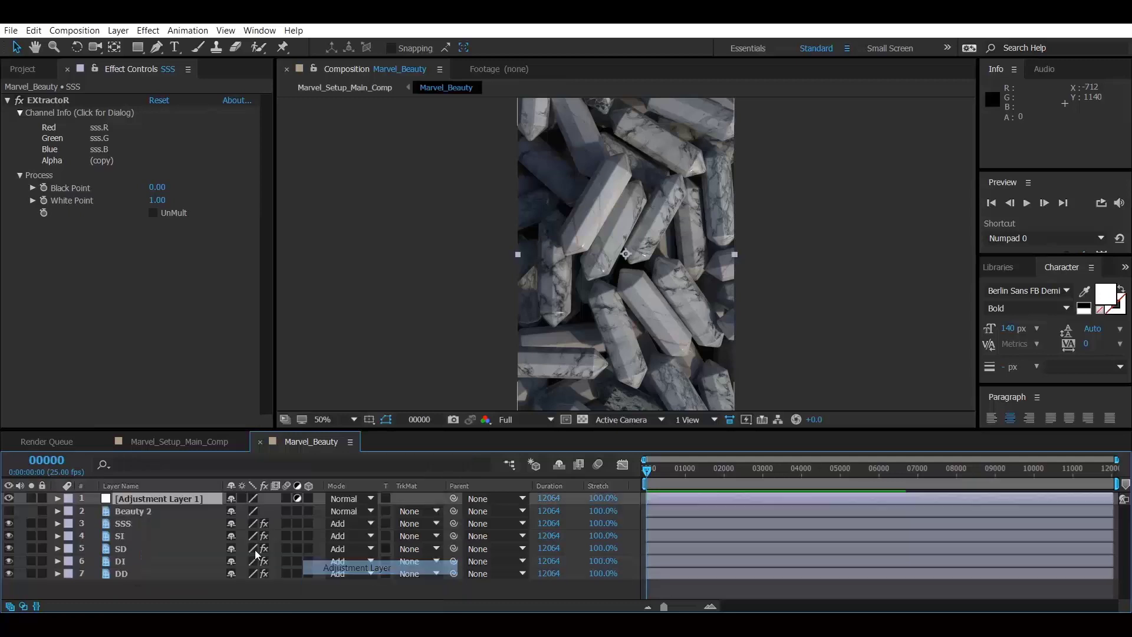
key(ctrl+bracketleft)
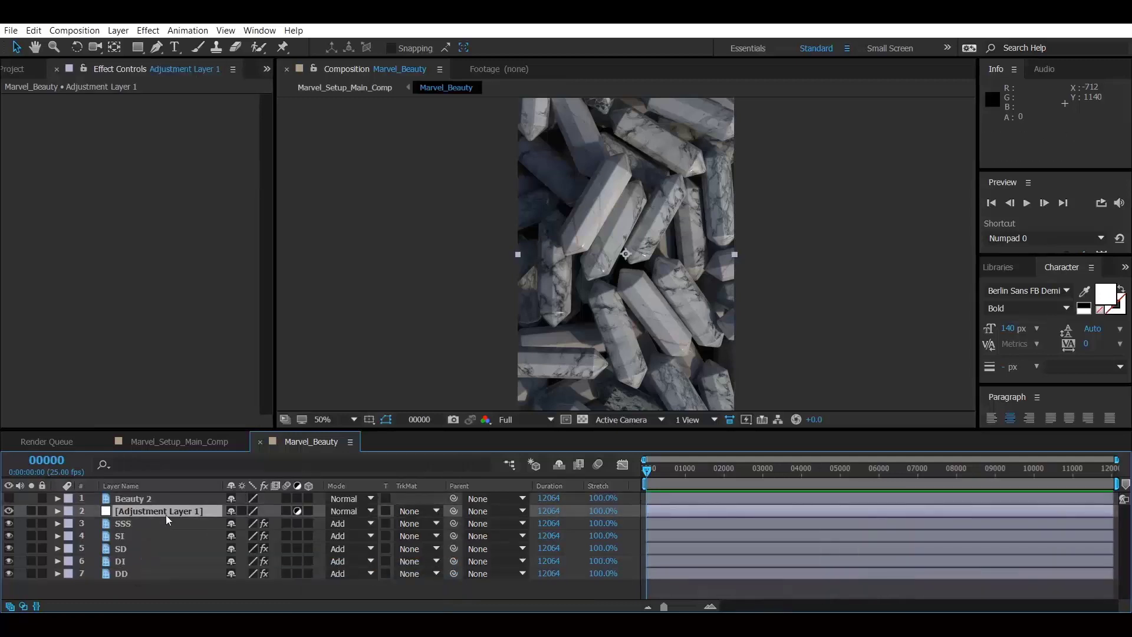
key(Return)
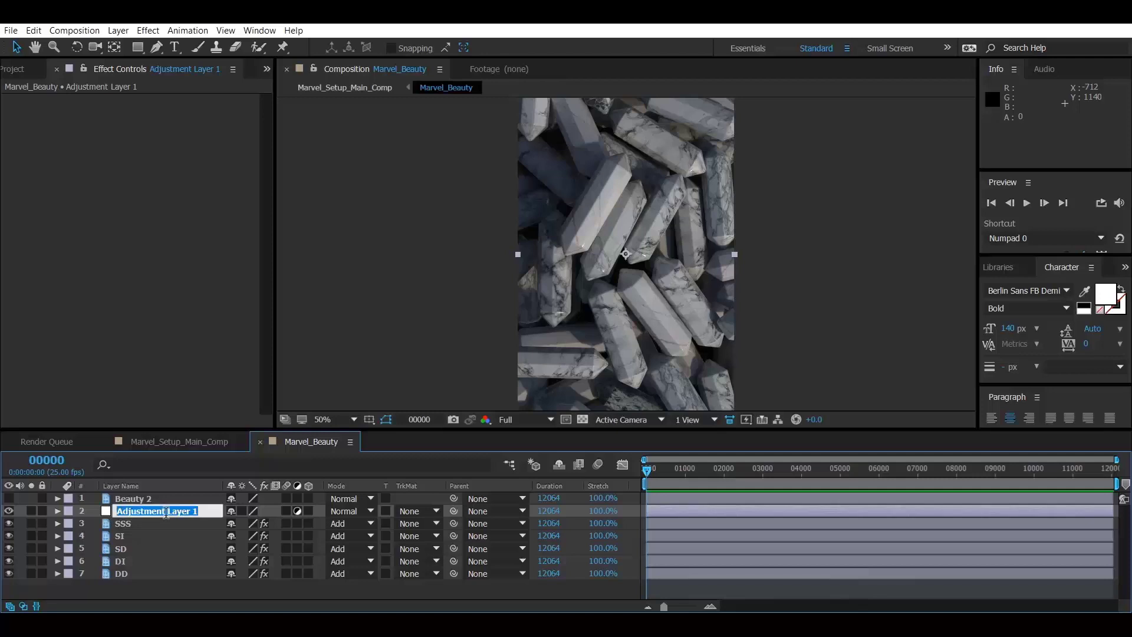
text(Gamma)
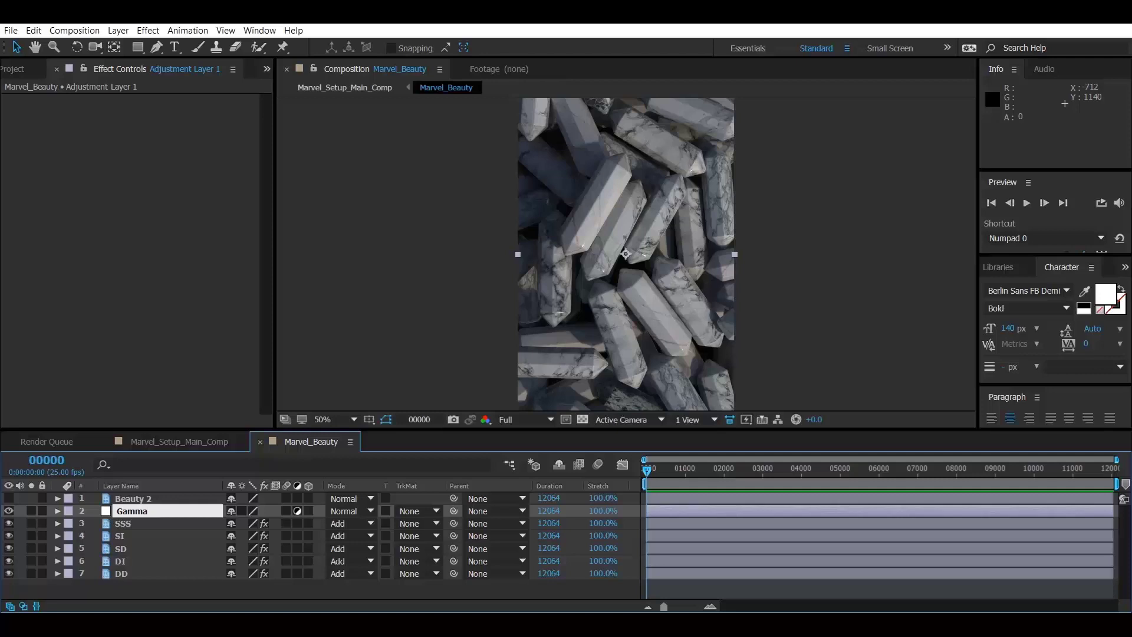
key(Return)
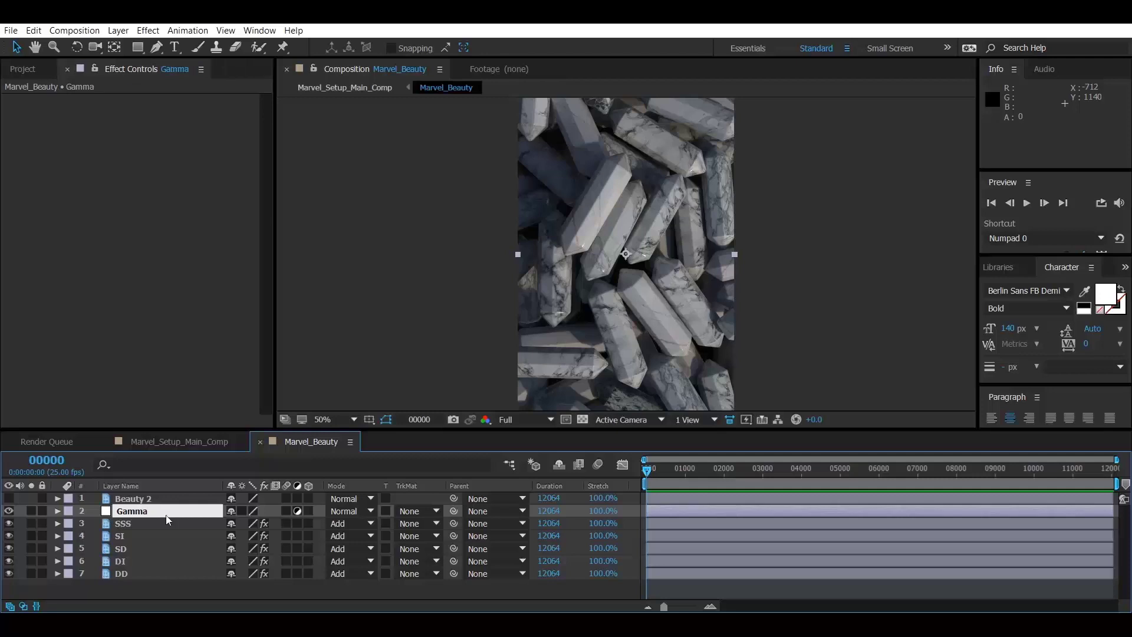
Step: Apply the Exposure color correction effect to the Gamma layer with Gamma Correction set to 2.2
right_click(91, 199)
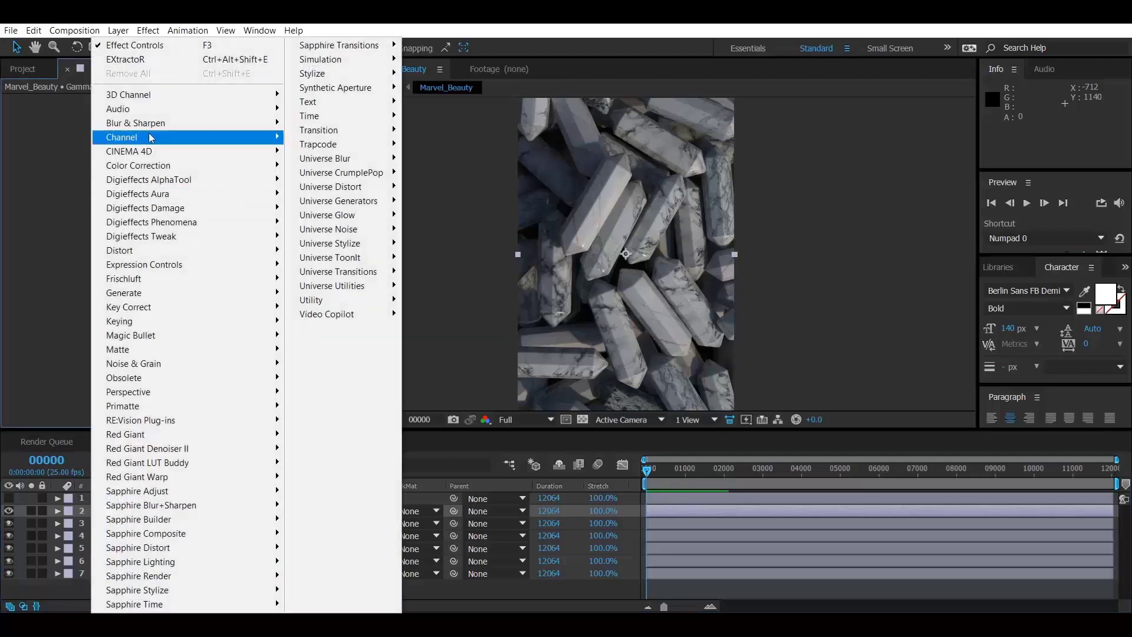
mouse_move(159, 146)
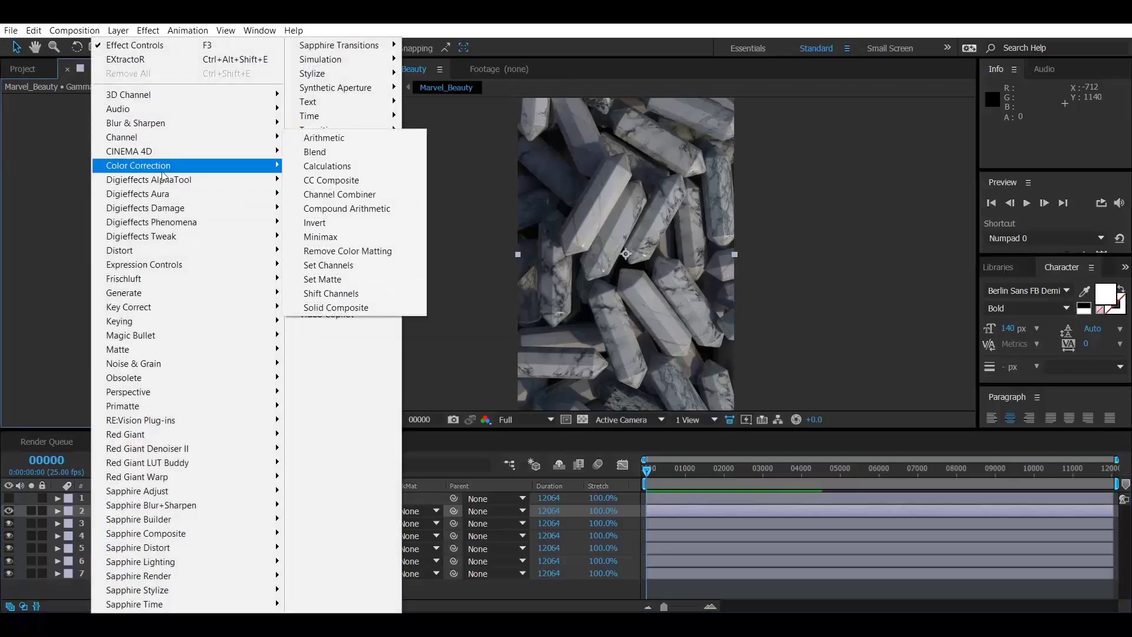
mouse_move(157, 171)
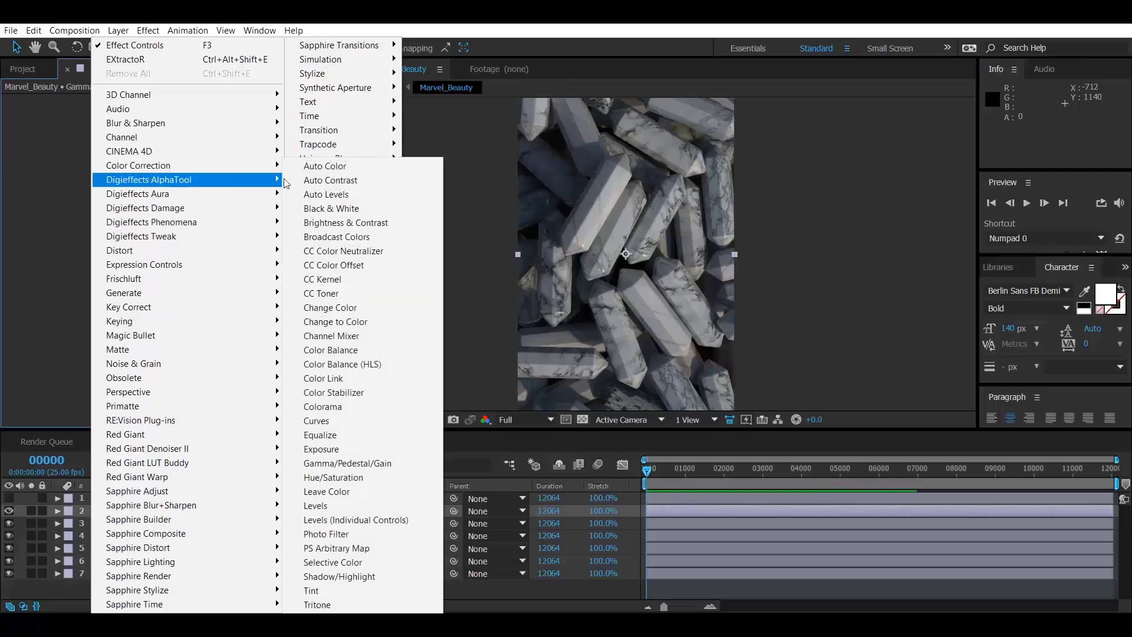
click(350, 449)
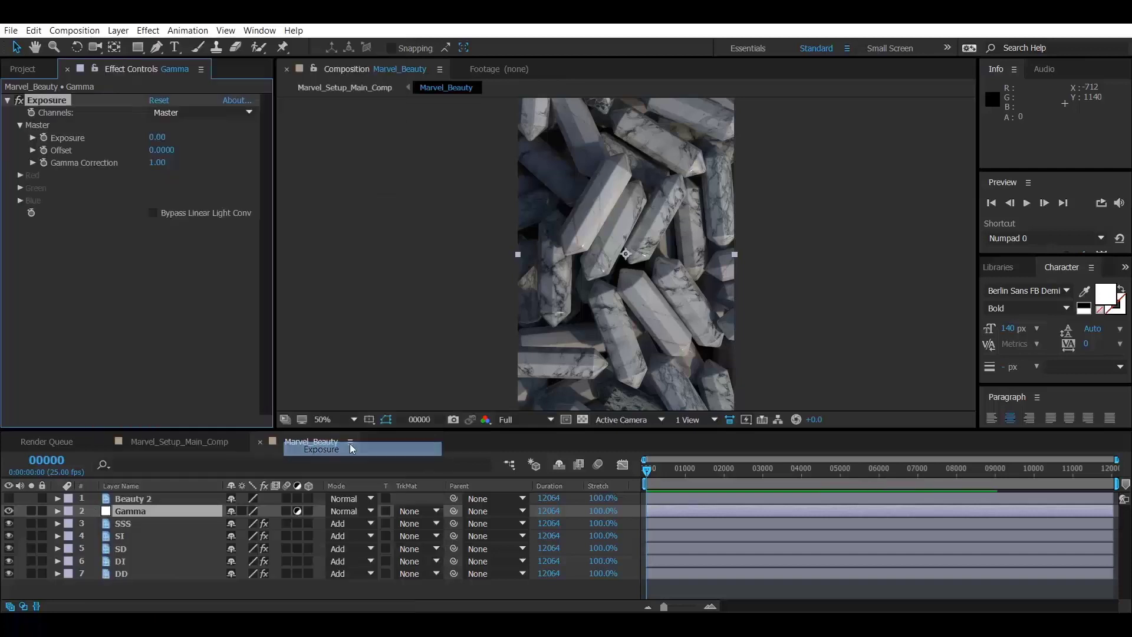
click(158, 163)
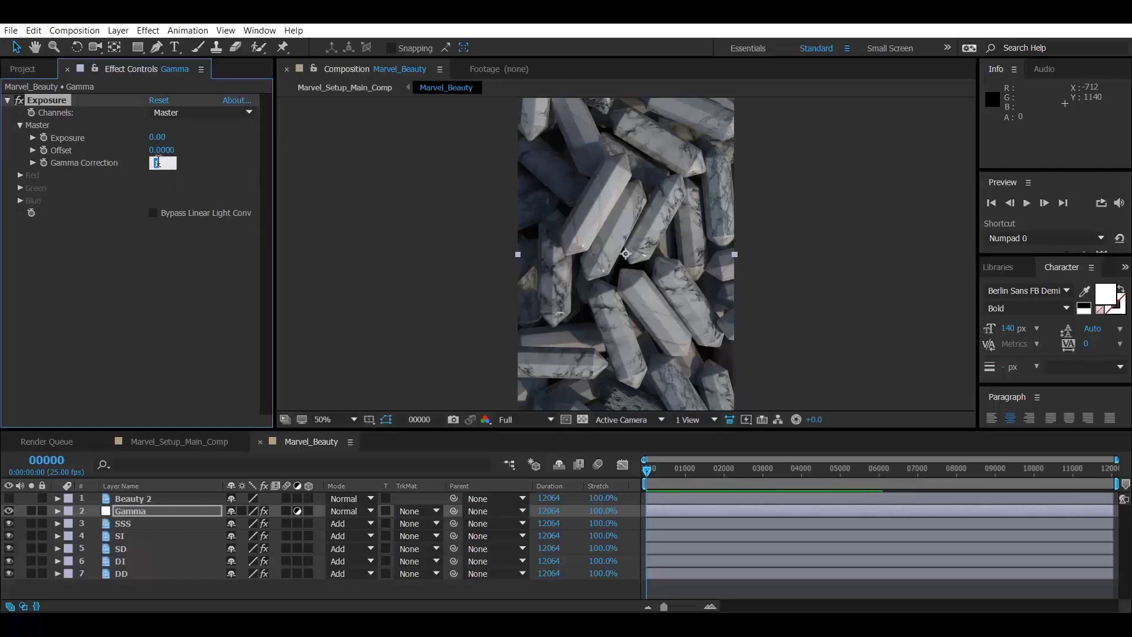
text(2.2)
key(Return)
Step: Compare the gamma-corrected pass composite with the original render by briefly showing the Beauty 2 layer
click(9, 498)
click(9, 498)
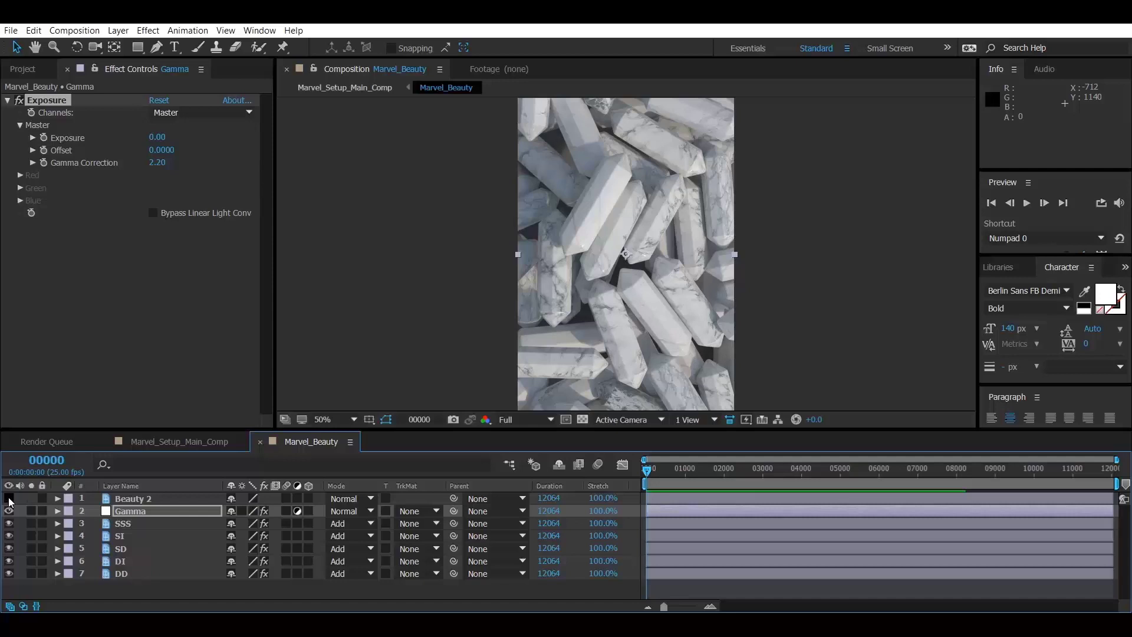
click(151, 561)
click(148, 511)
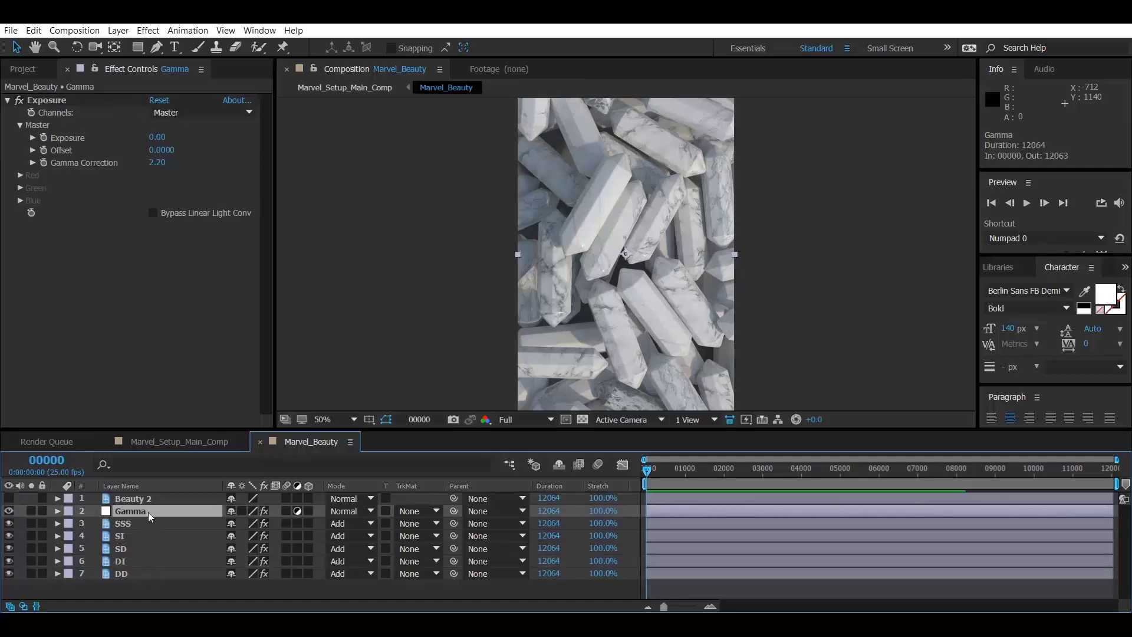
click(140, 590)
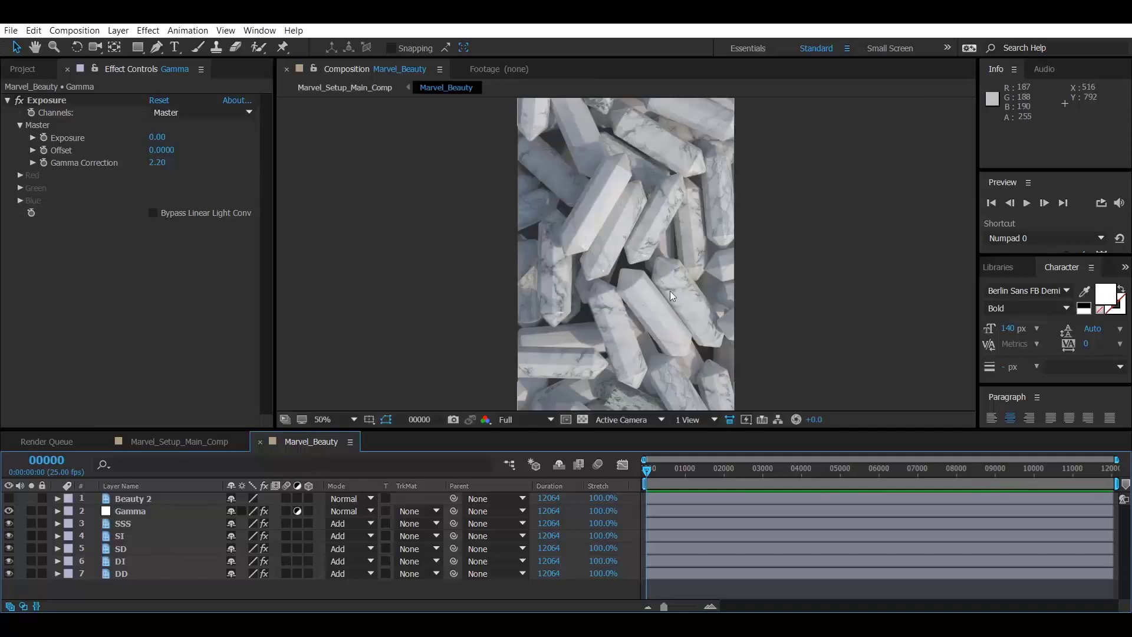
Step: Return to Marvel_Setup_Main_Comp and add the Marvel_Setup_Lit_V003_Droi01_masterLayer_001.exr footage above the Marvel_Beauty layer
key(ctrl+shift+a)
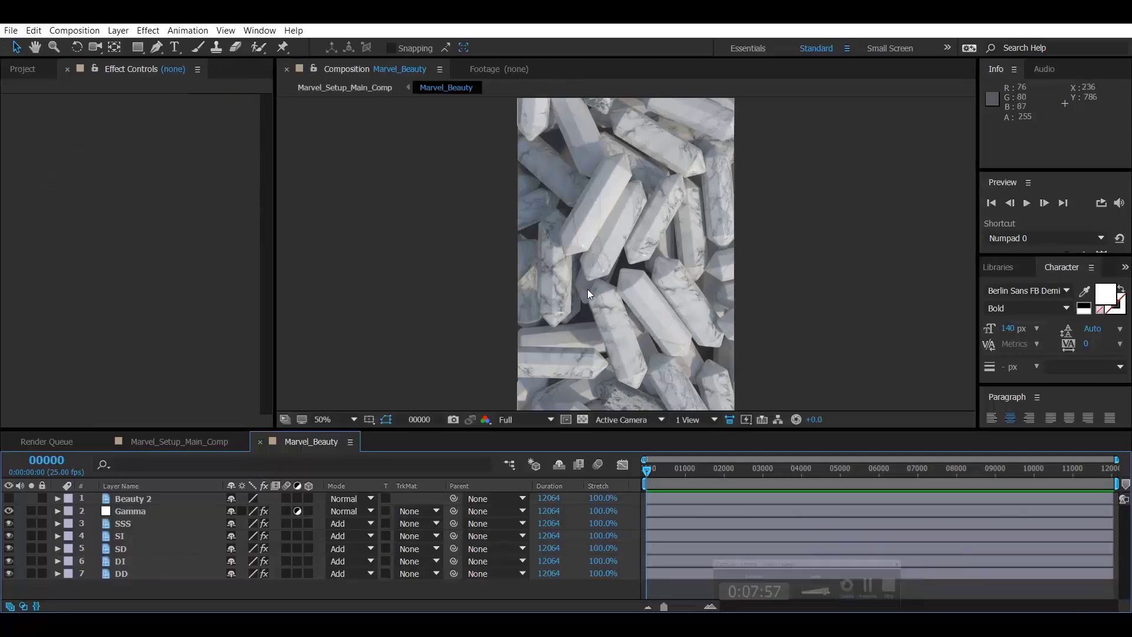
key(Tab)
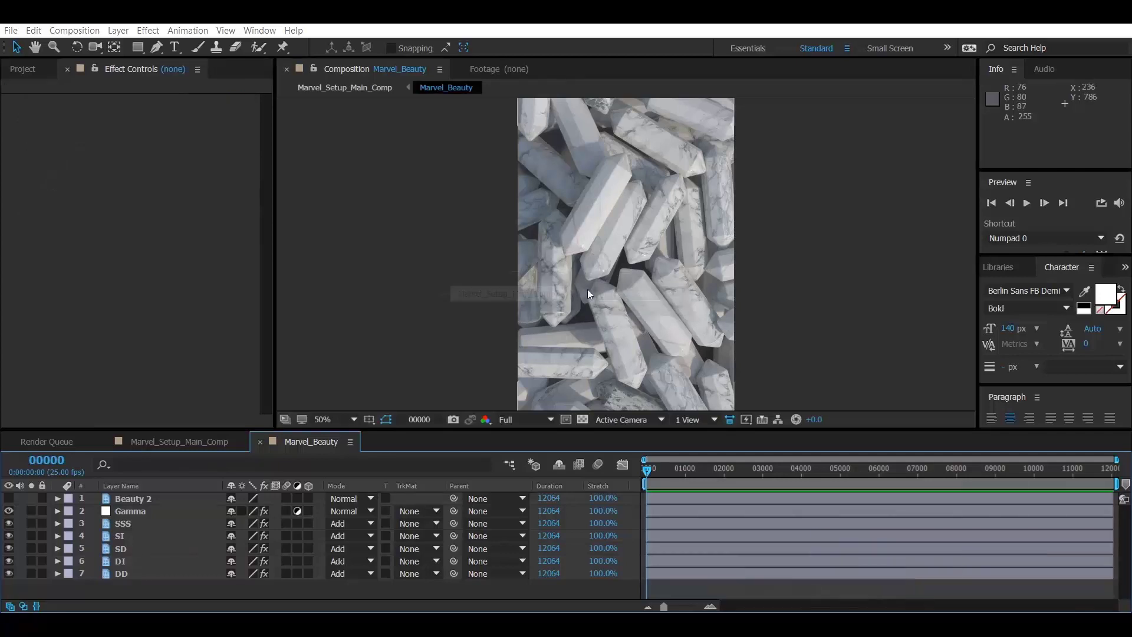
click(490, 293)
click(188, 539)
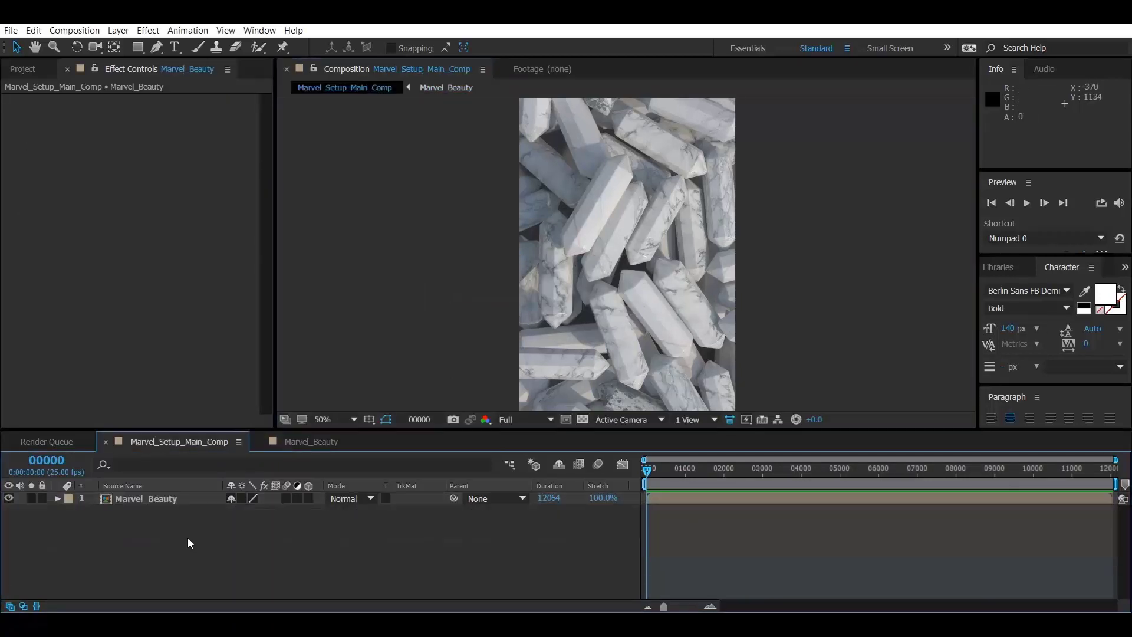
click(22, 69)
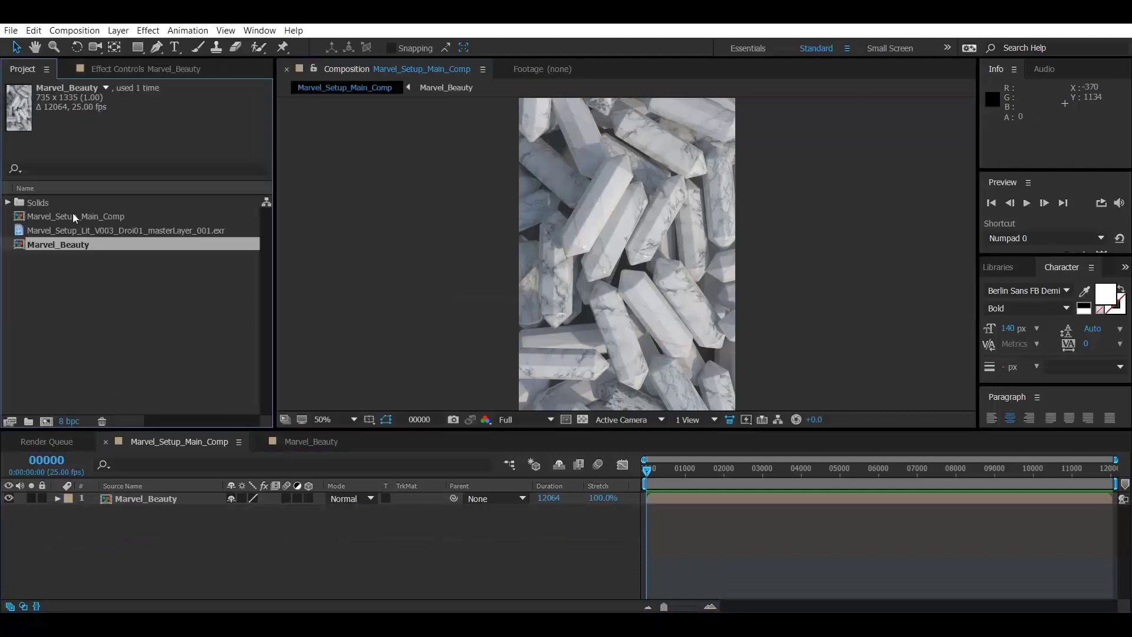
click(64, 232)
drag(109, 232, 146, 493)
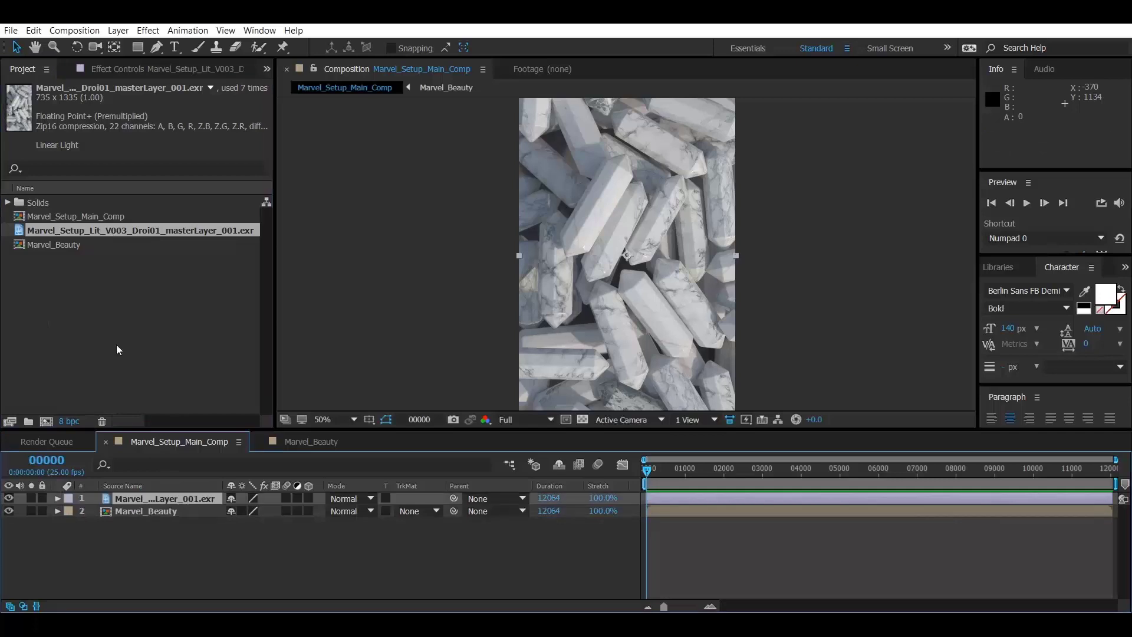
Step: Apply EXtractoR to the EXR layer, assign the Z.R, Z.G and Z.B channels to red, green and blue, and hide the layer
click(153, 67)
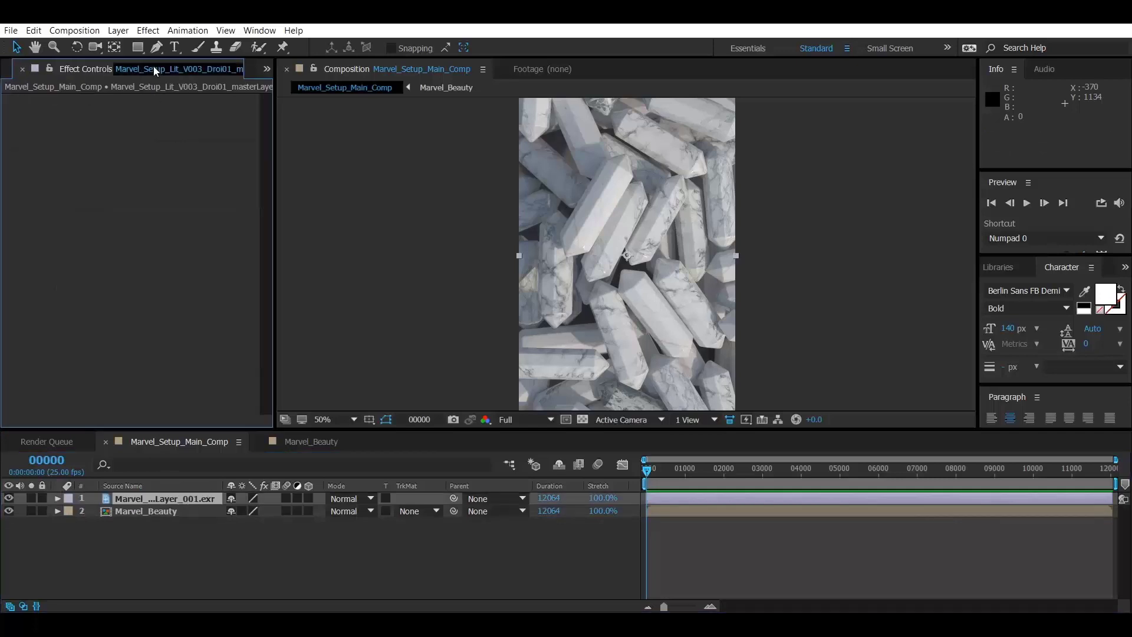
right_click(114, 186)
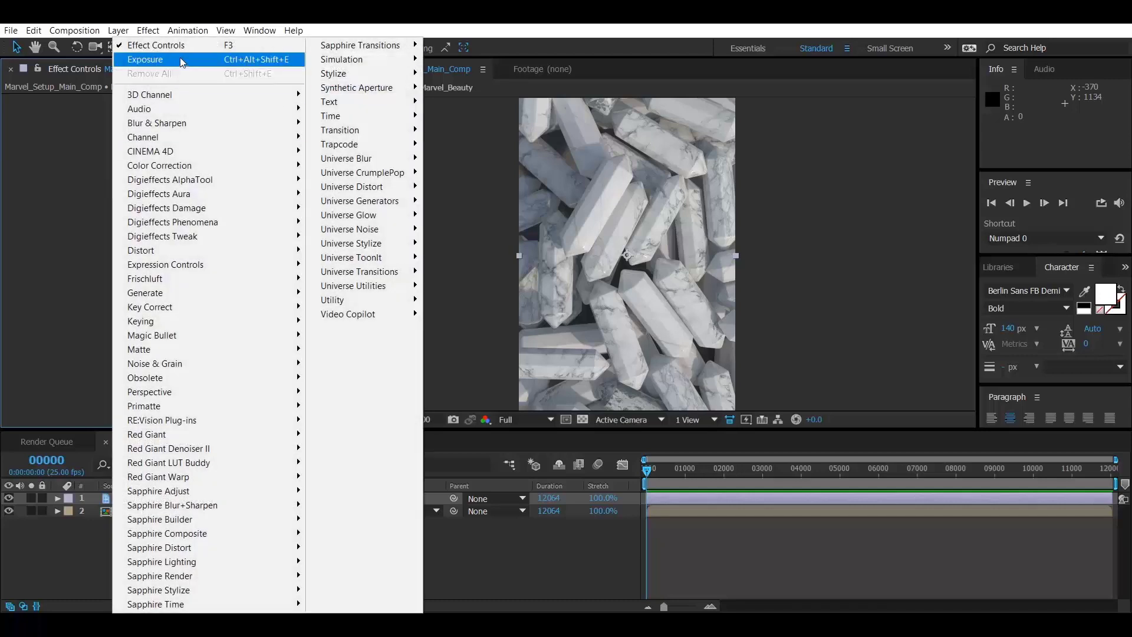
mouse_move(195, 94)
click(344, 137)
click(110, 128)
click(531, 277)
click(536, 293)
click(656, 406)
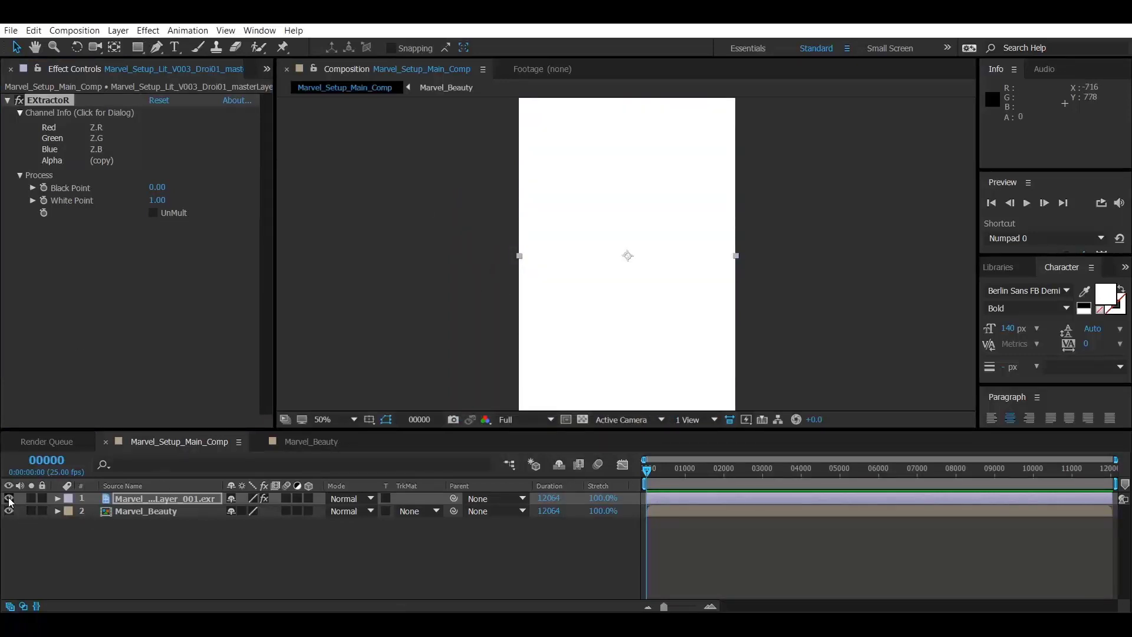
click(8, 499)
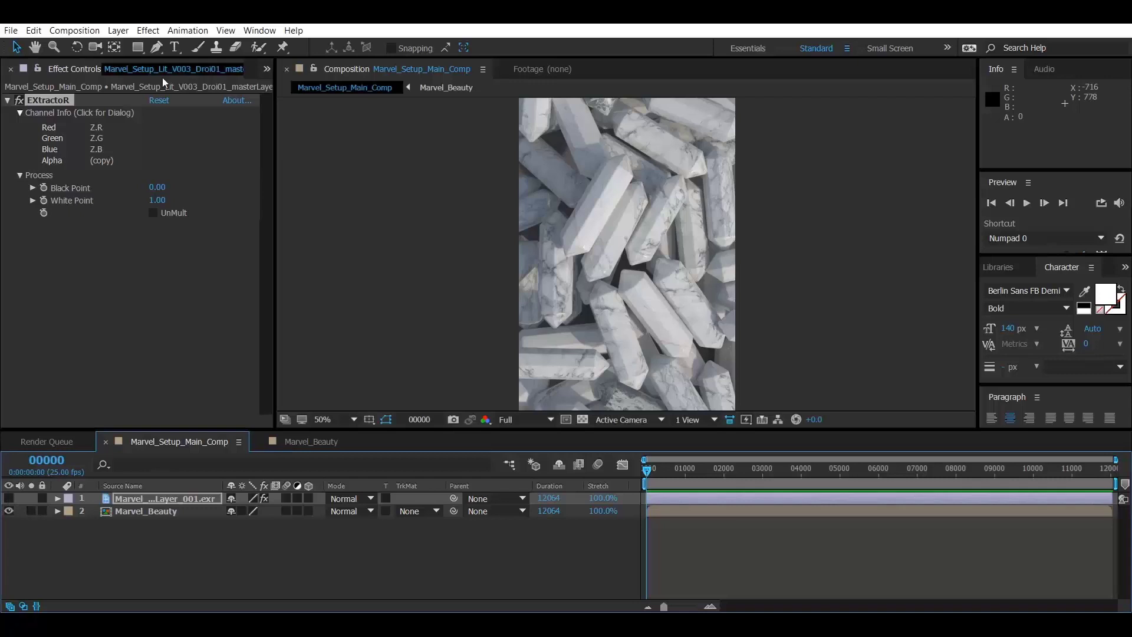
click(267, 69)
click(286, 86)
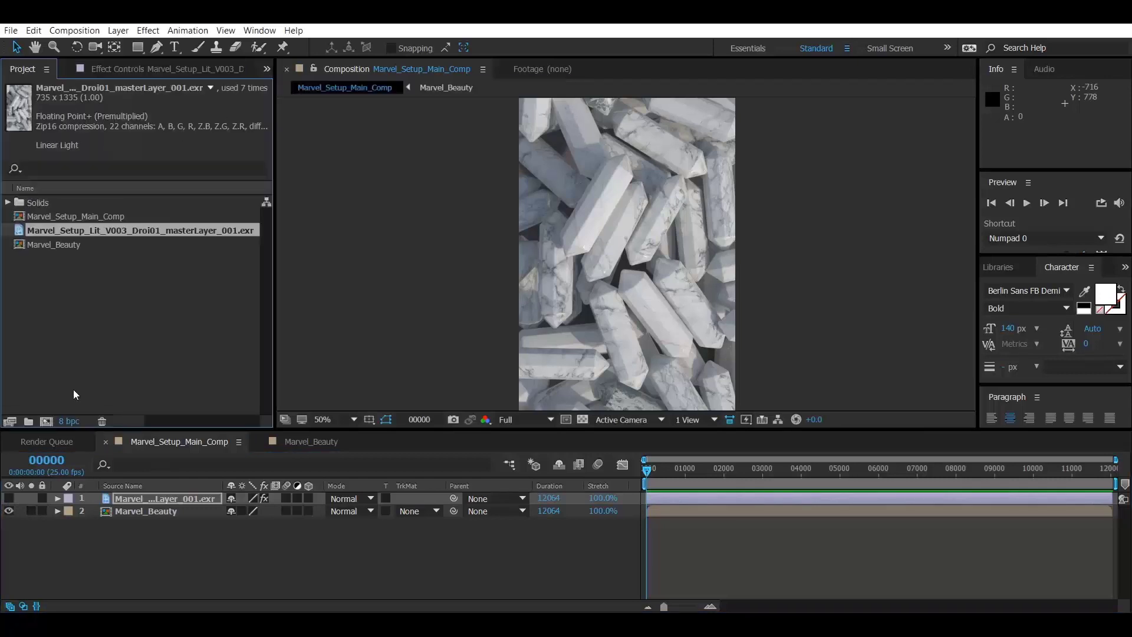
click(151, 499)
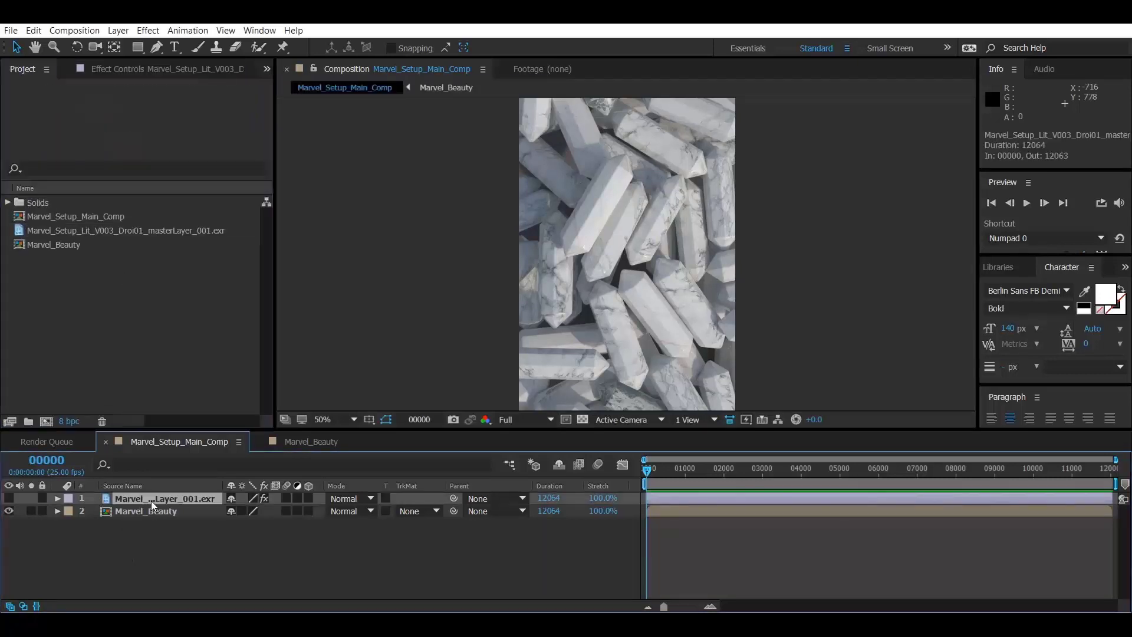
click(132, 552)
click(130, 499)
Step: Create an adjustment layer at the top of Marvel_Setup_Main_Comp and name it DOF
click(161, 554)
right_click(162, 554)
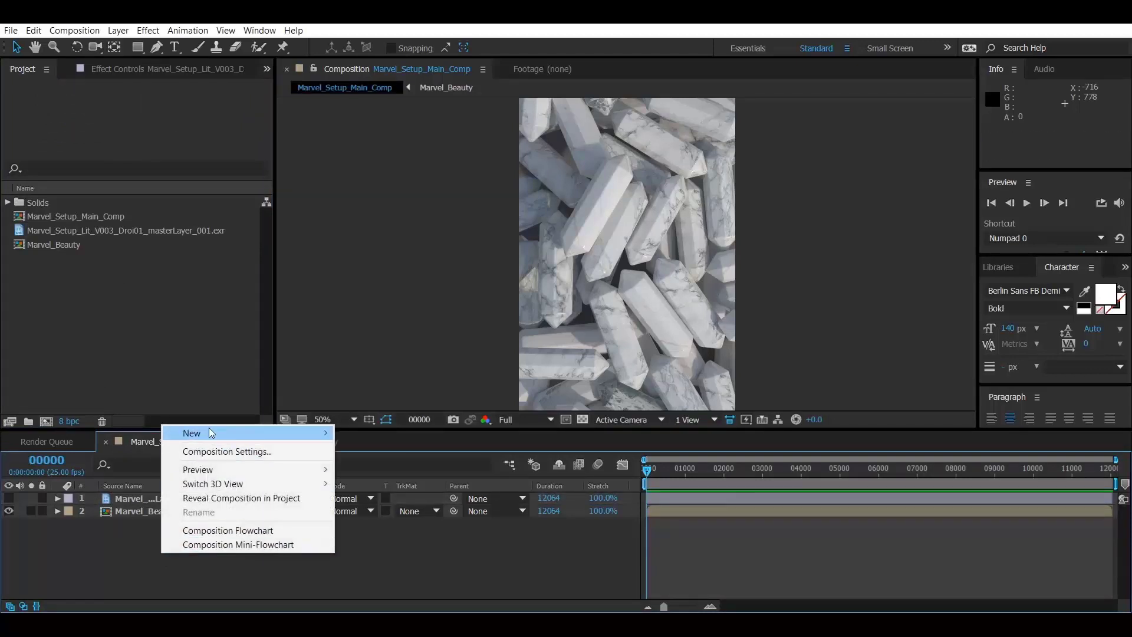
mouse_move(208, 427)
click(383, 536)
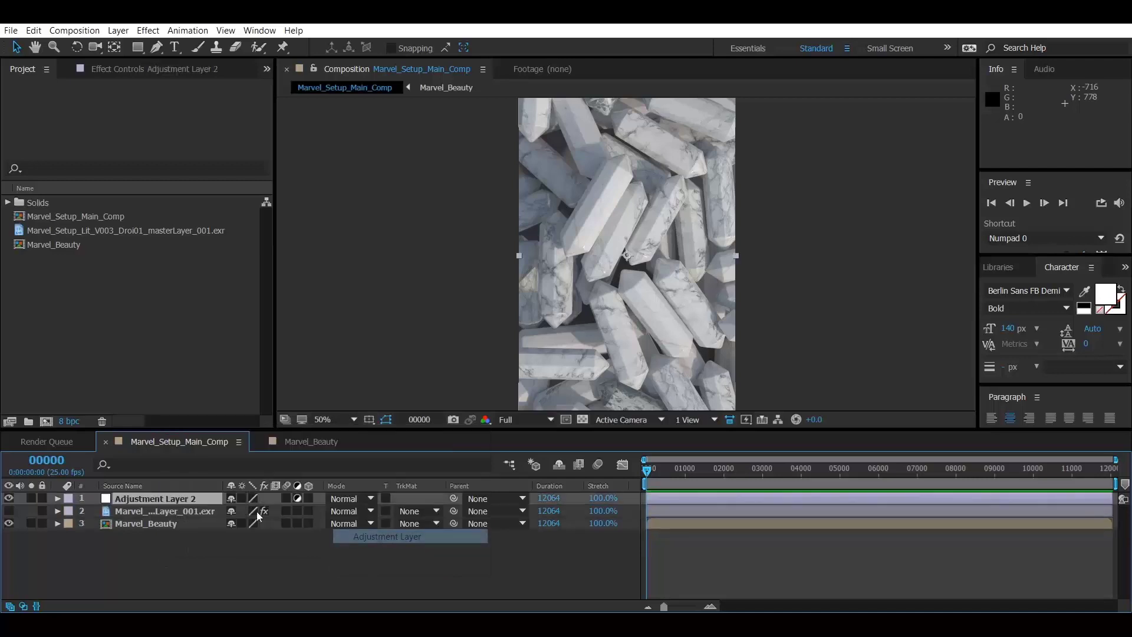
key(Return)
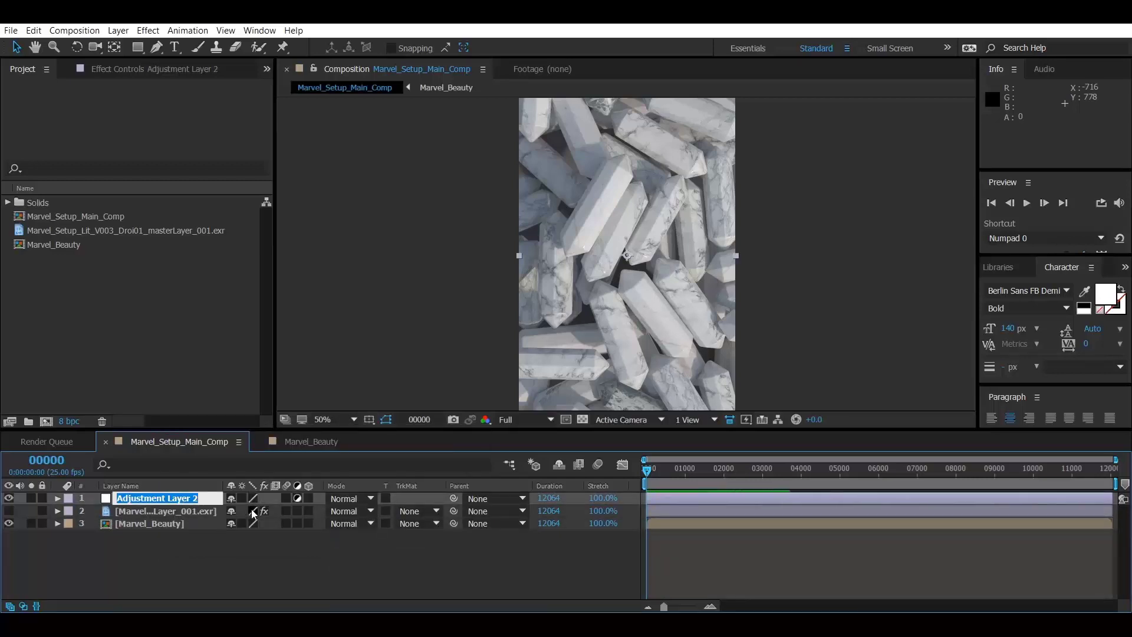
text(DOF)
key(Return)
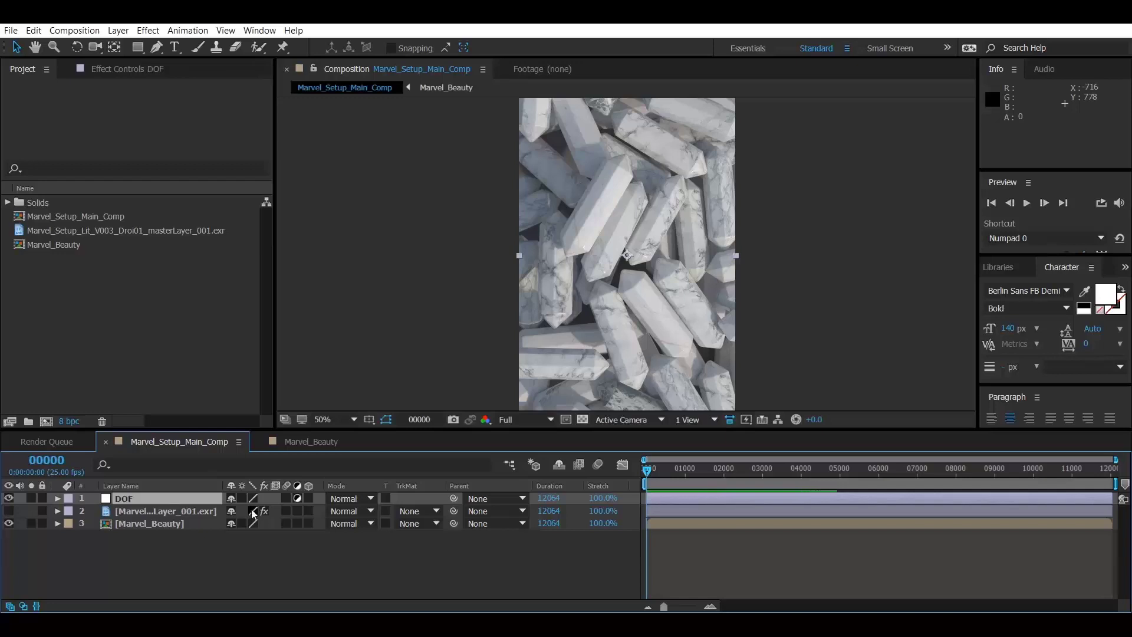
Step: Show the DOF layer's effect controls and search the effects for "fl" to find FL Depth Of Field
click(129, 72)
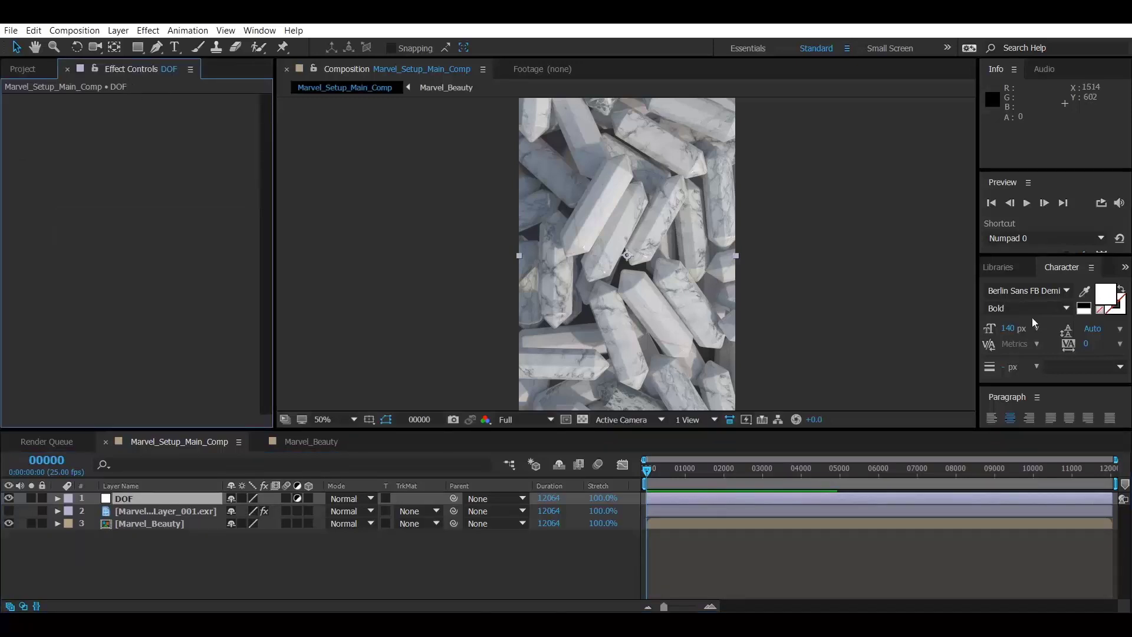
click(1012, 272)
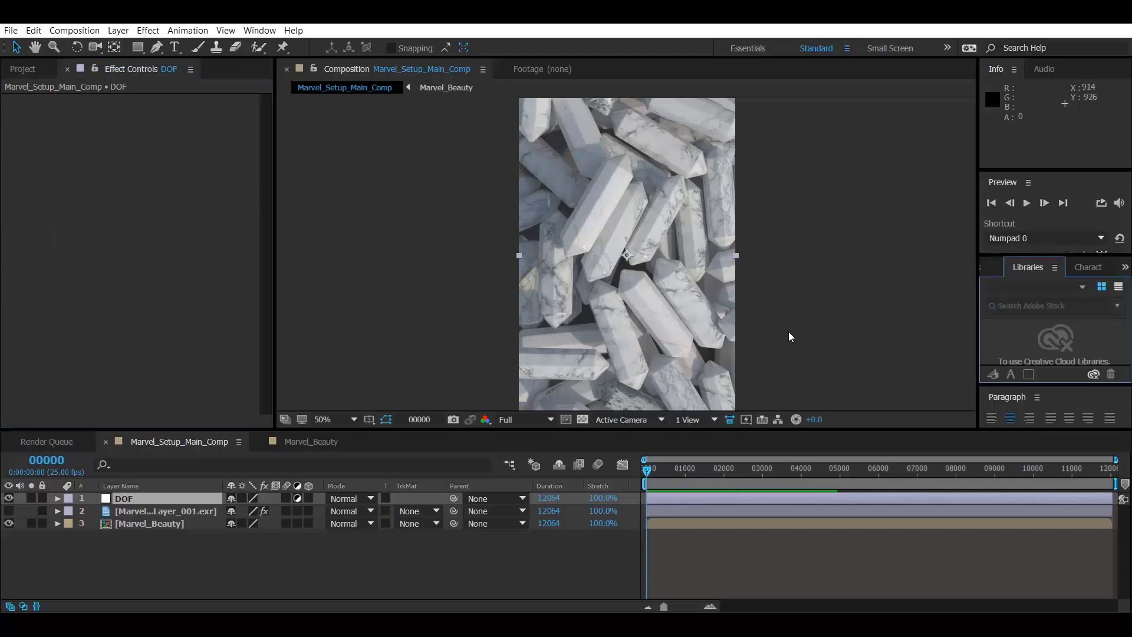
key(ctrl+5)
text(fl)
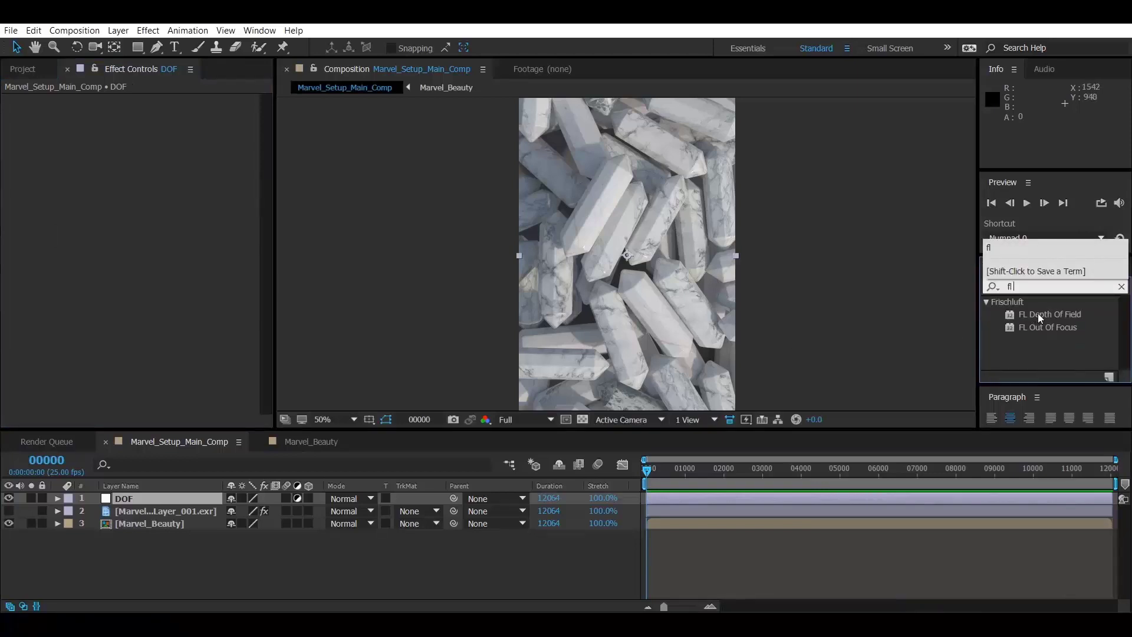
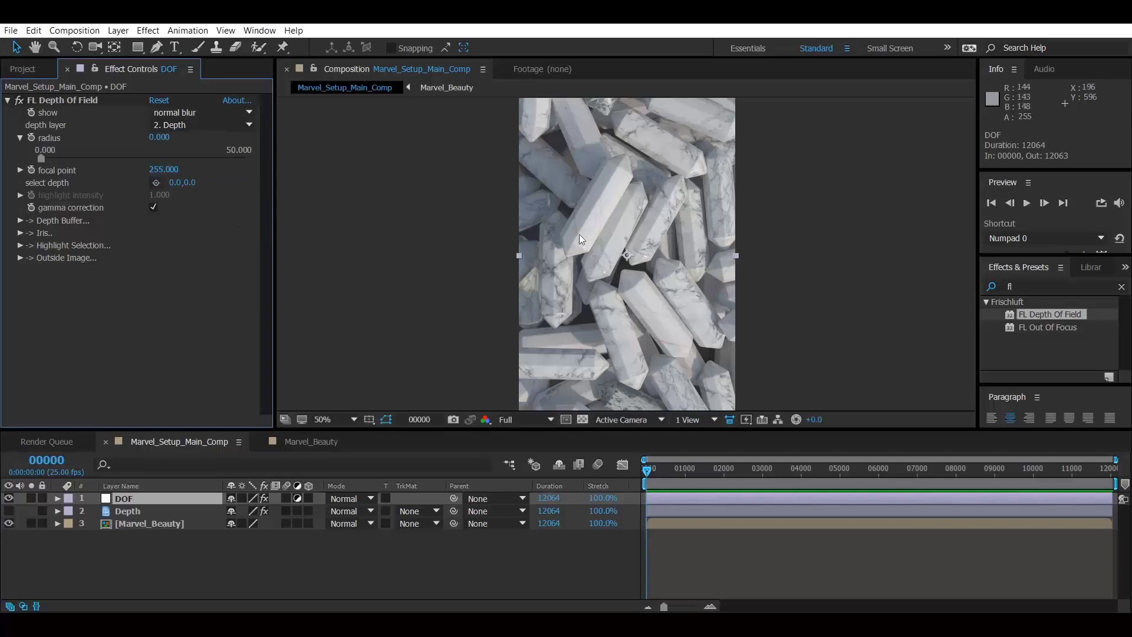
Step: Set the radius of the DOF layer's FL Depth Of Field effect to 4.5
scroll(574, 247, up, 8)
scroll(623, 266, down, 4)
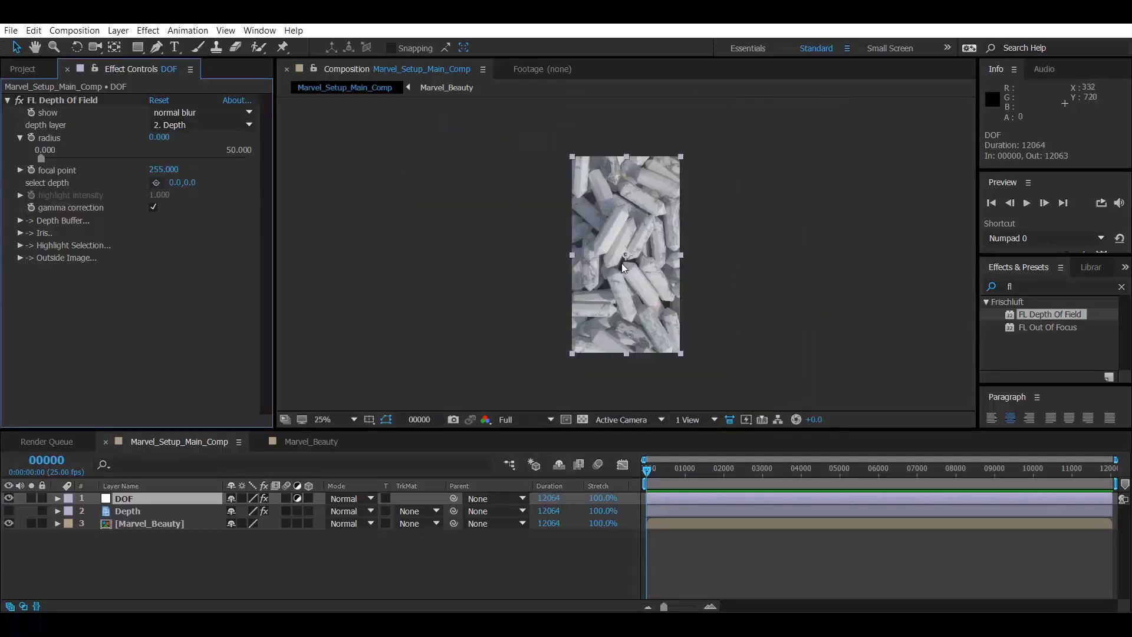
click(127, 524)
click(128, 499)
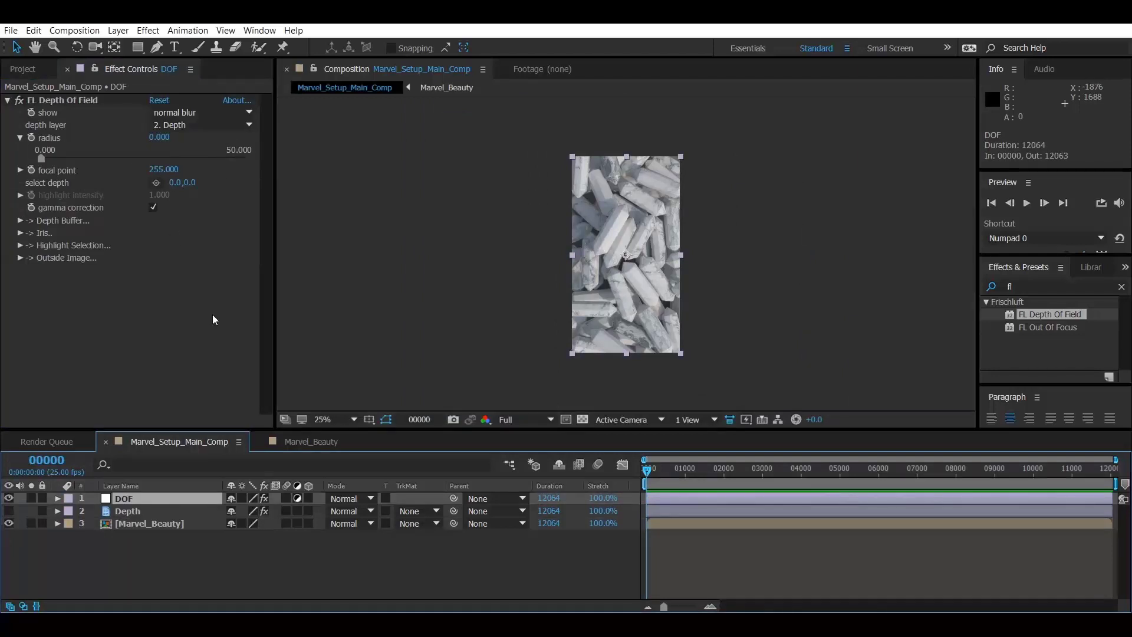
scroll(622, 270, up, 4)
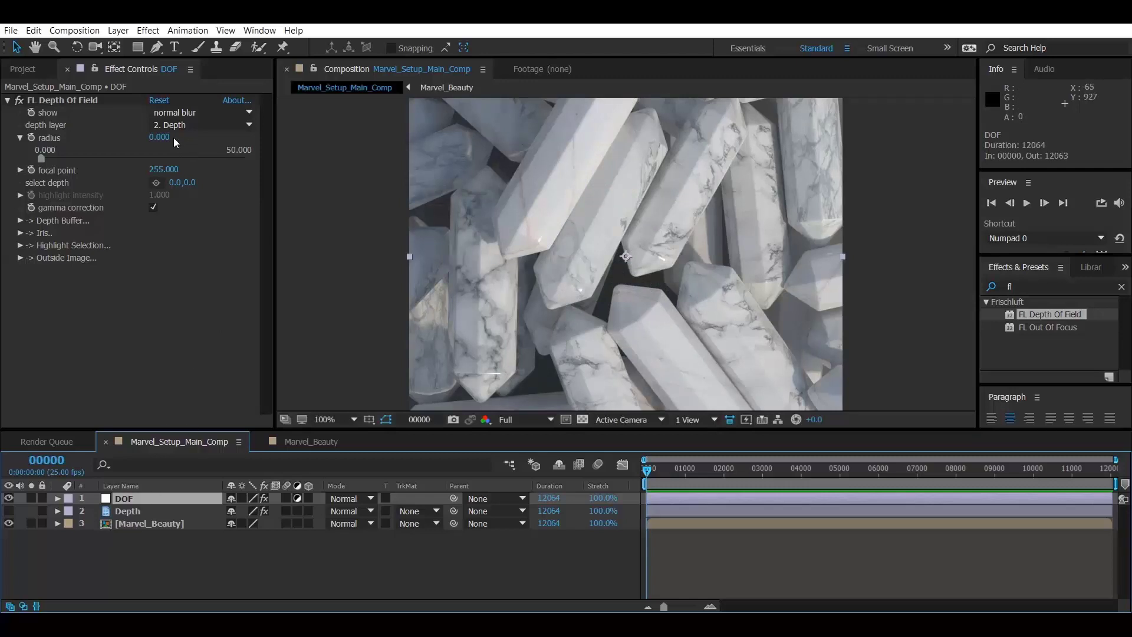
drag(165, 137, 207, 143)
scroll(584, 213, down, 2)
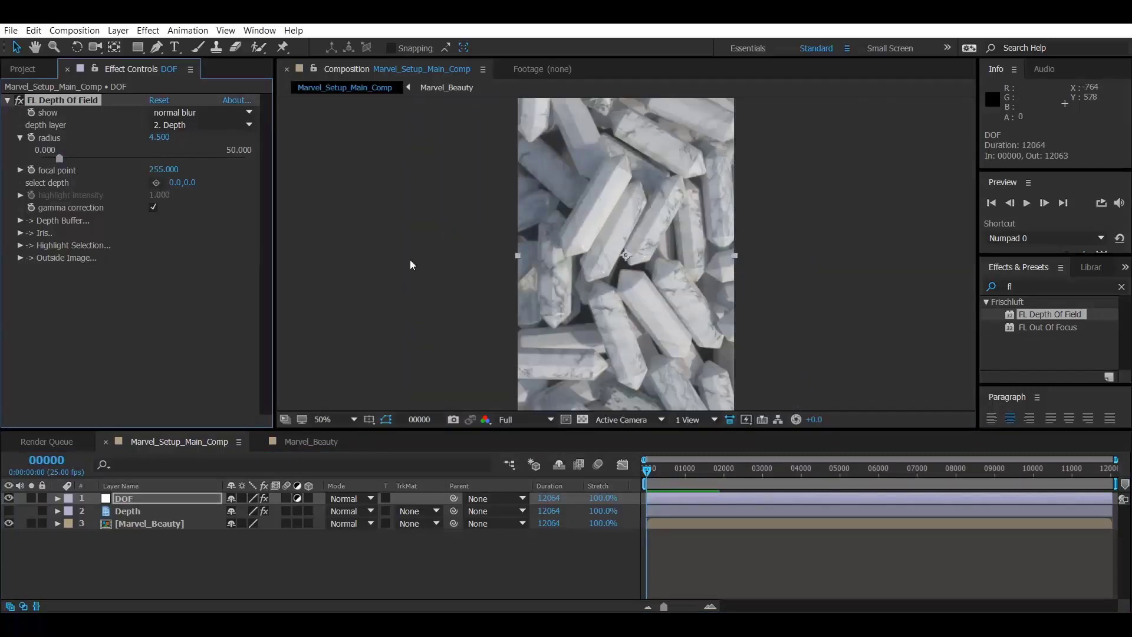
Step: Pick the focal depth of the FL Depth Of Field effect on the central crystal at 366, 512
click(156, 183)
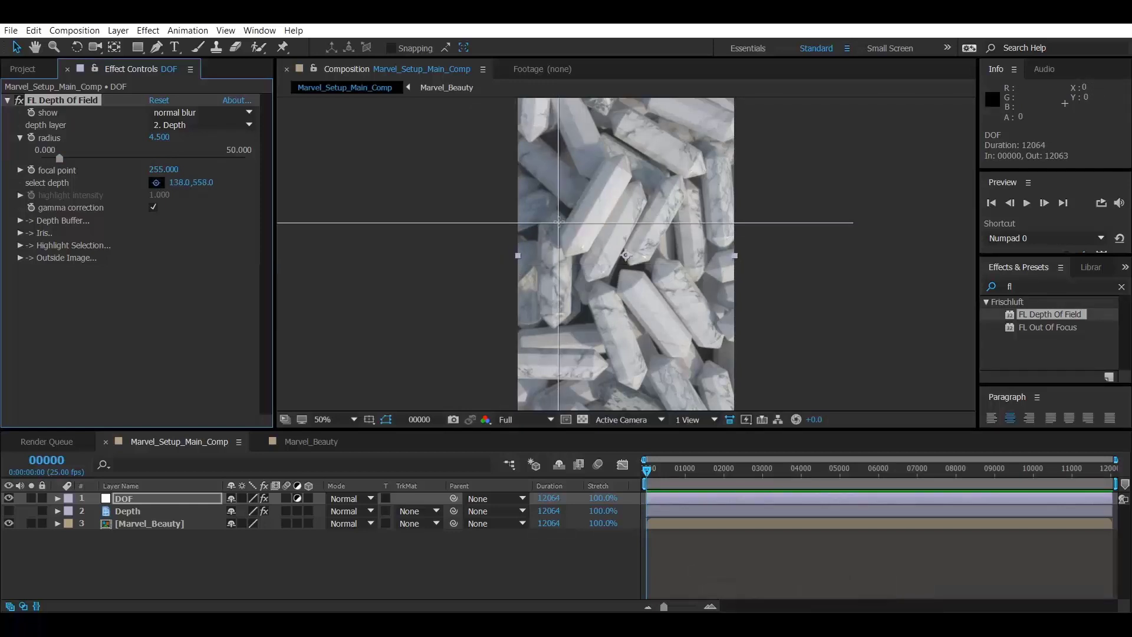
click(626, 210)
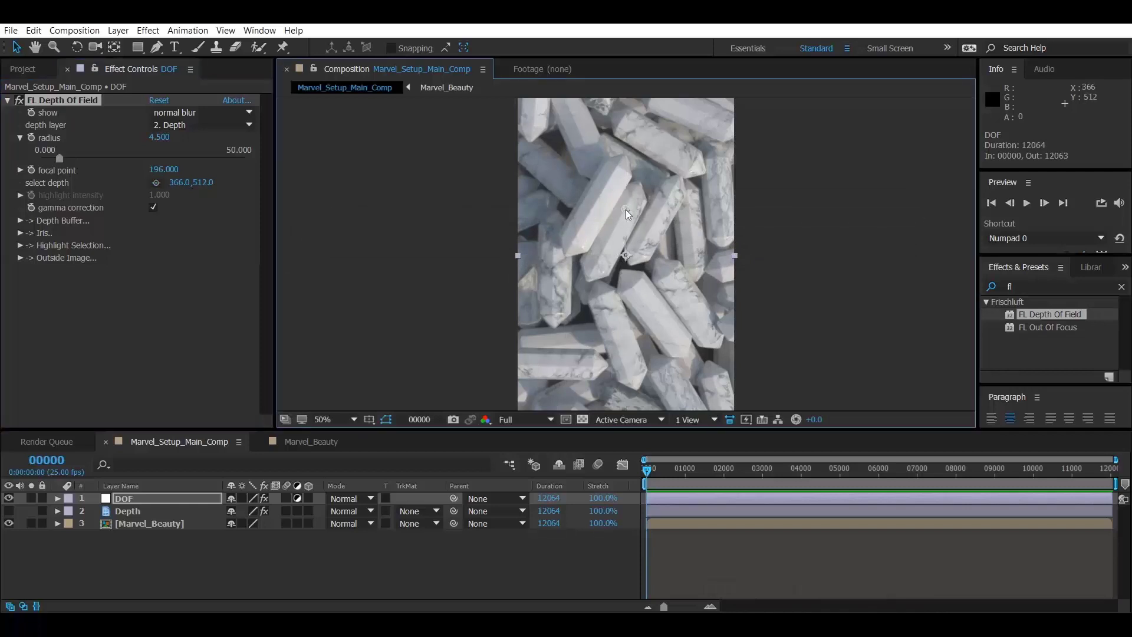
key(period)
drag(625, 201, 638, 290)
Step: Increase the depth of field radius to 7.2, inspect the blur on the rear crystals, and raise it further to 11.6
drag(159, 142, 194, 142)
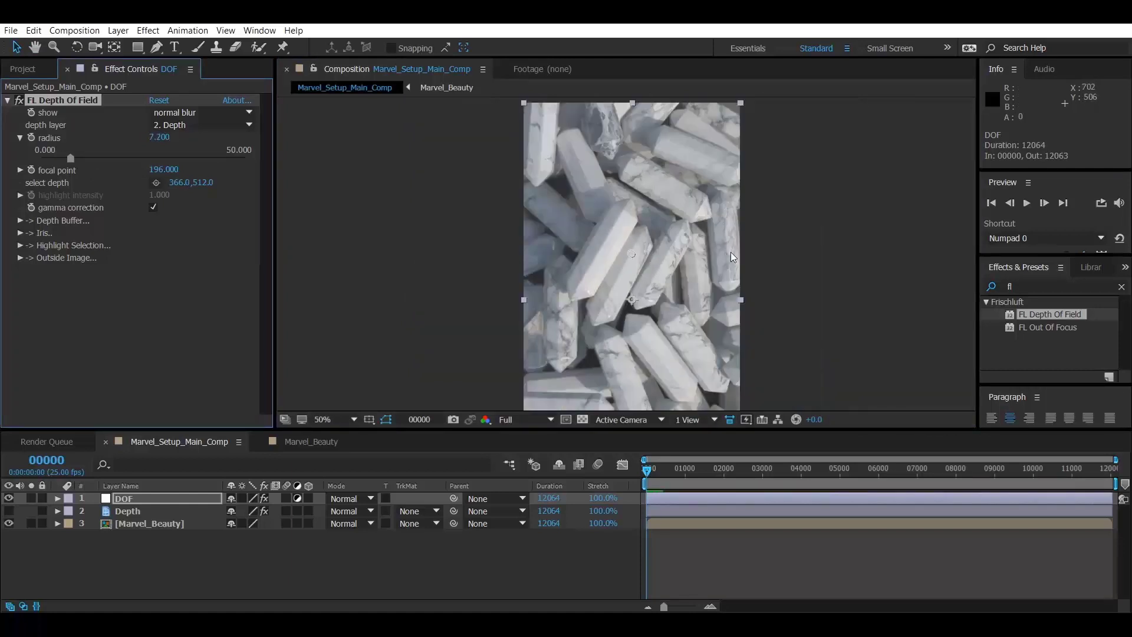
scroll(673, 221, up, 1)
drag(664, 204, 674, 221)
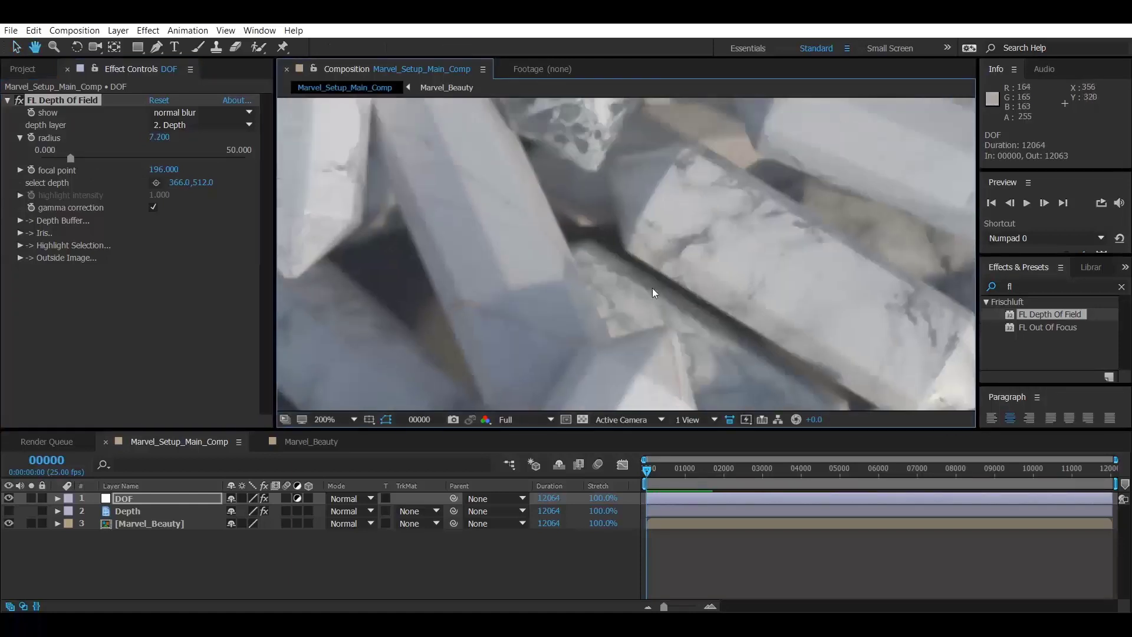
scroll(644, 258, down, 1)
drag(159, 136, 217, 137)
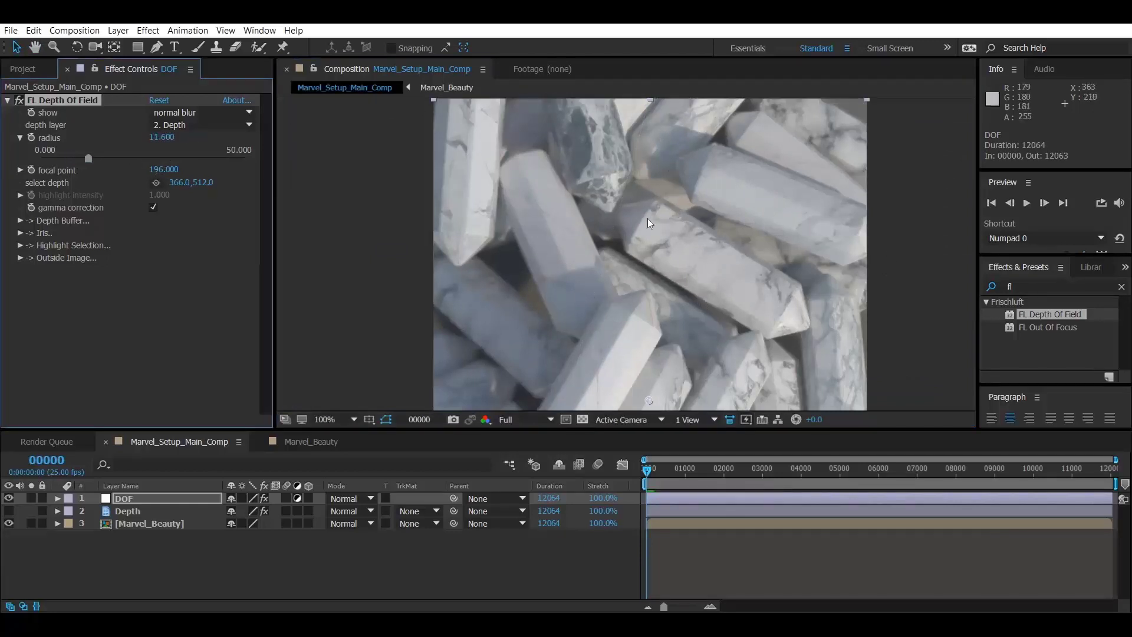
scroll(639, 228, down, 1)
key(v)
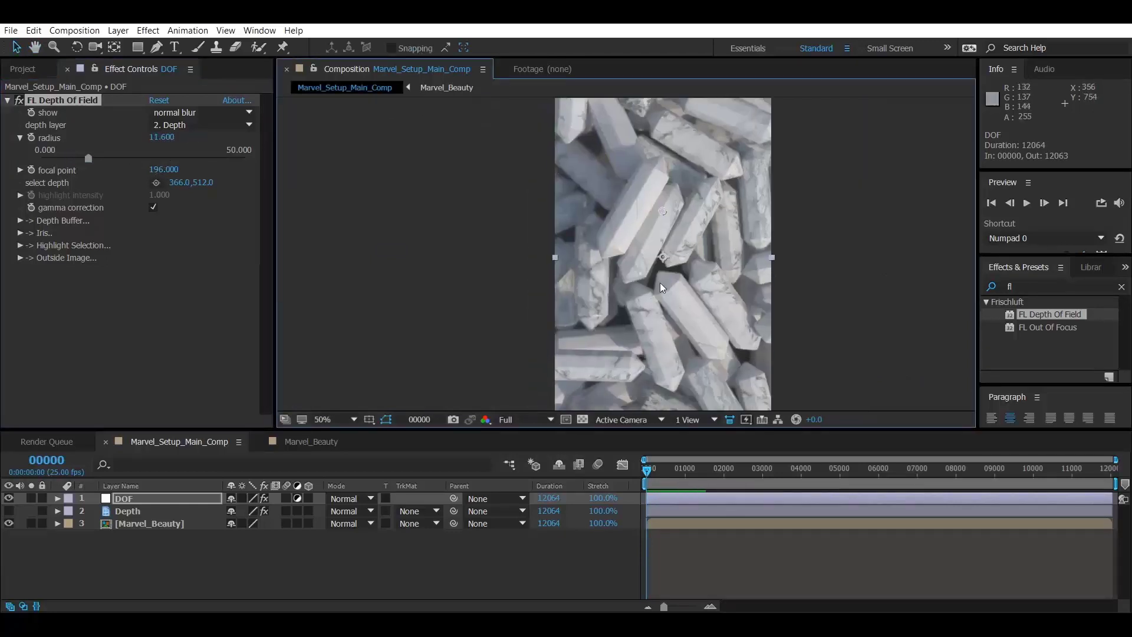
Step: Pre-compose the Depth layer into a new composition named Depth, moving all attributes into it
click(127, 511)
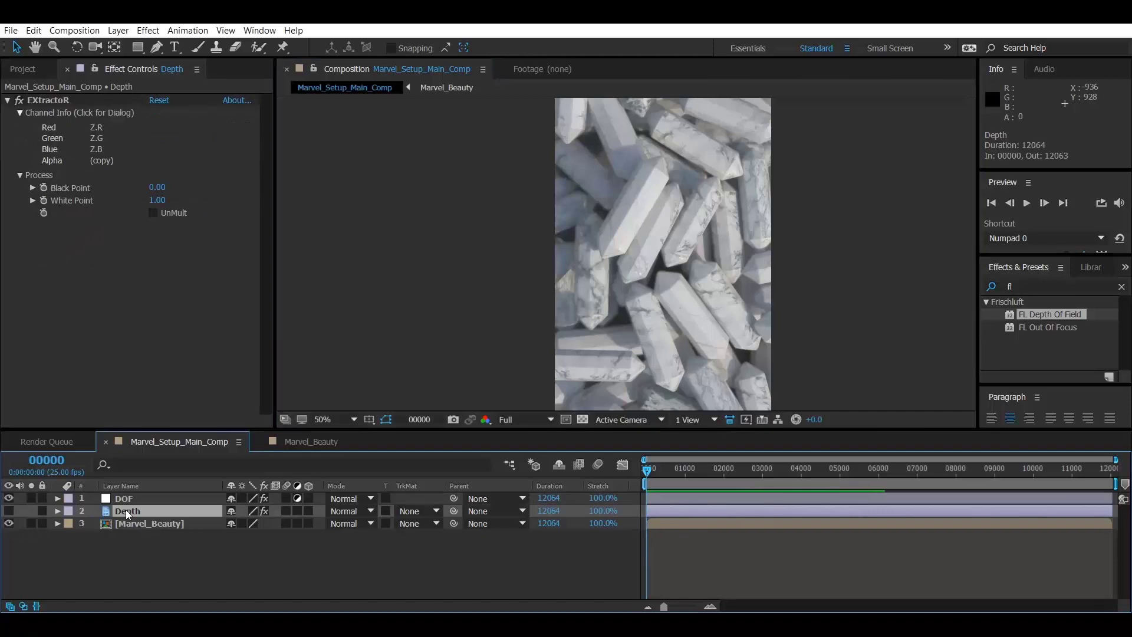
key(ctrl+shift+c)
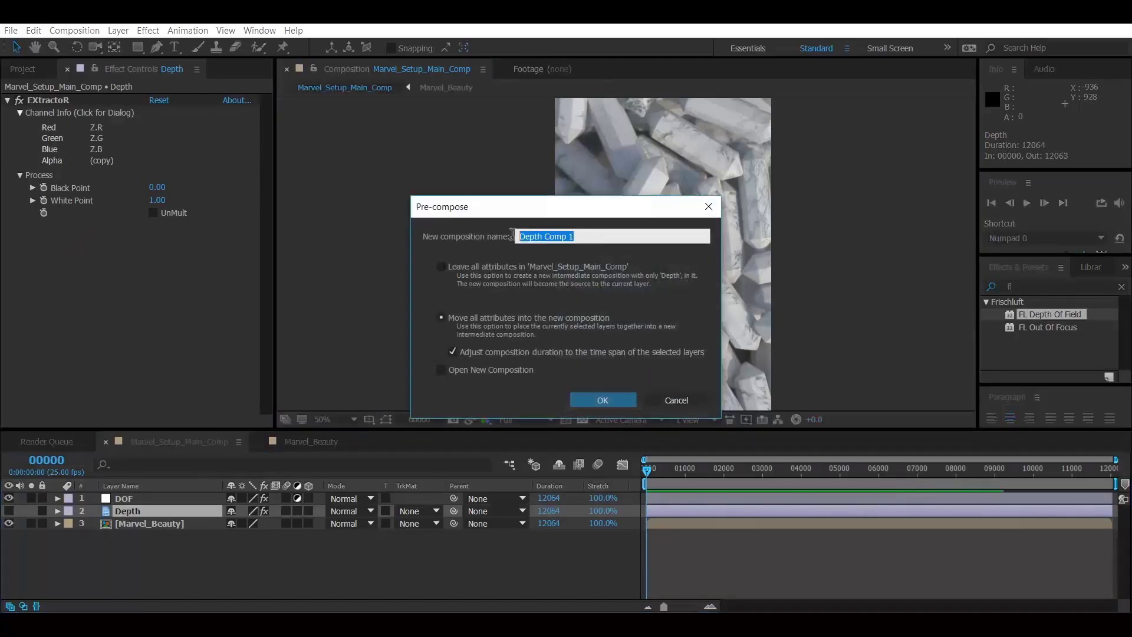
text(Depth)
key(Return)
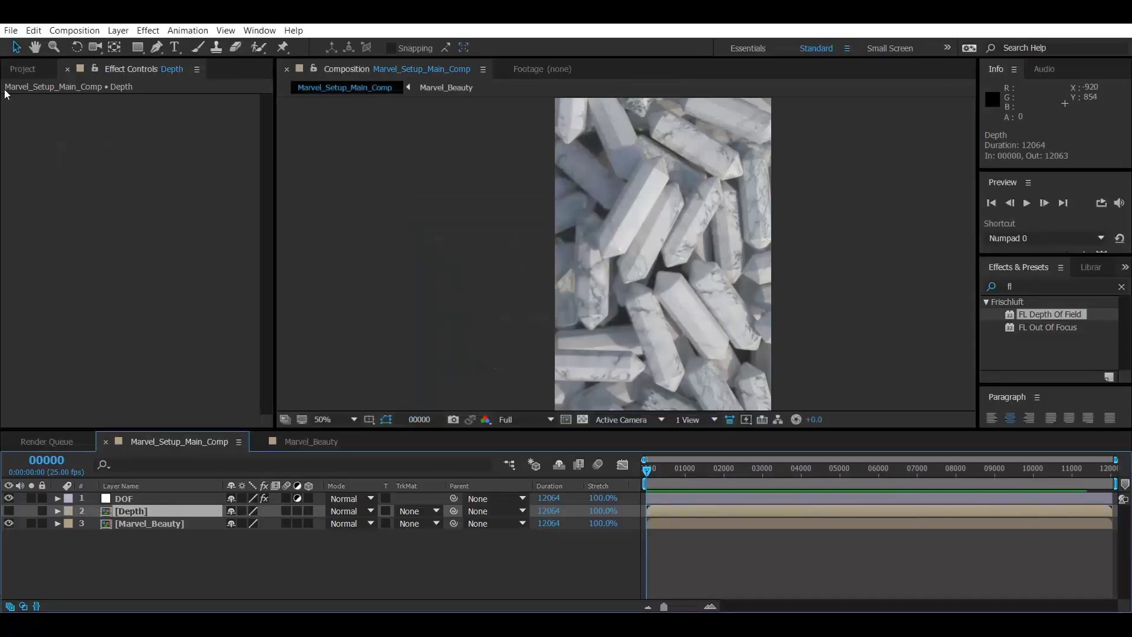
Step: Change the project color depth to 32 bpc
click(22, 69)
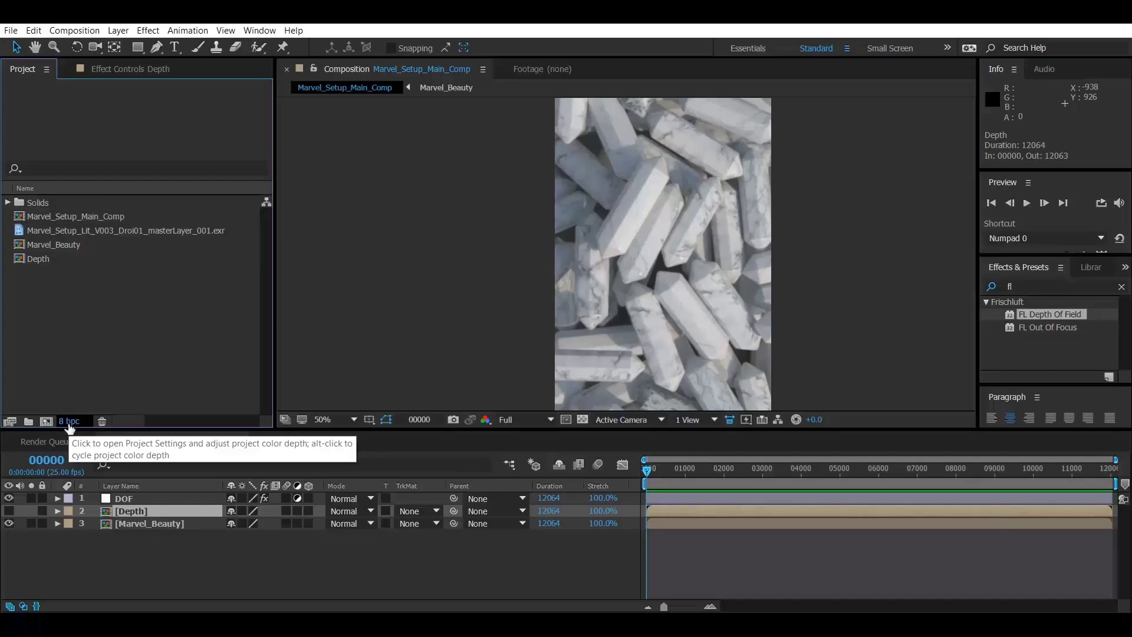
alt+click(69, 425)
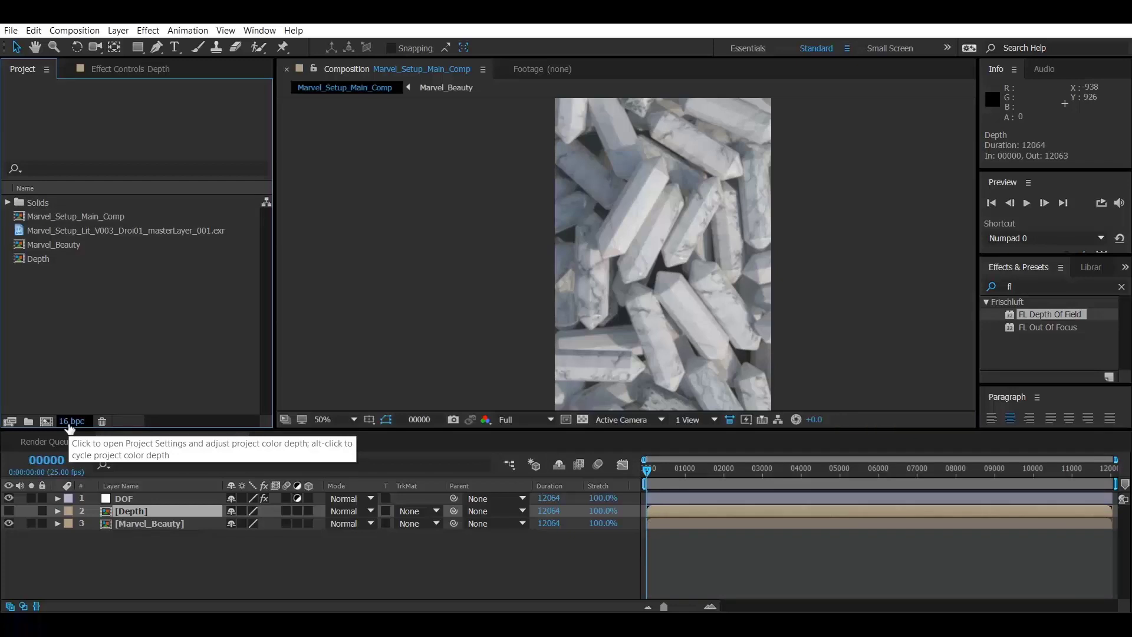
alt+click(68, 426)
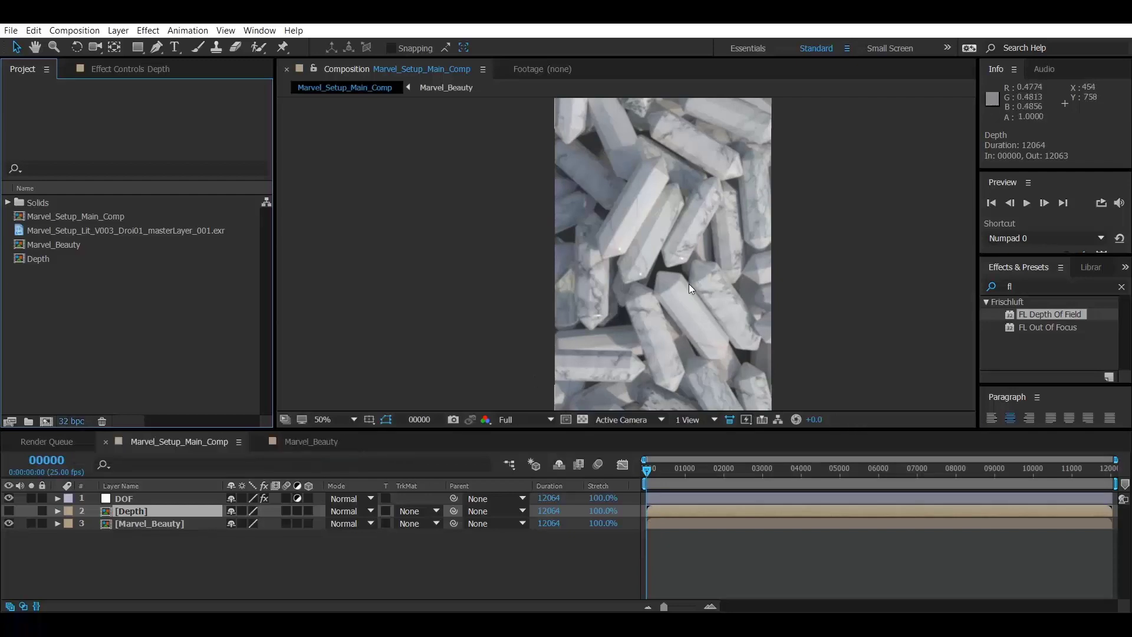
drag(725, 285, 712, 250)
key(comma)
key(slash)
key(comma)
key(comma)
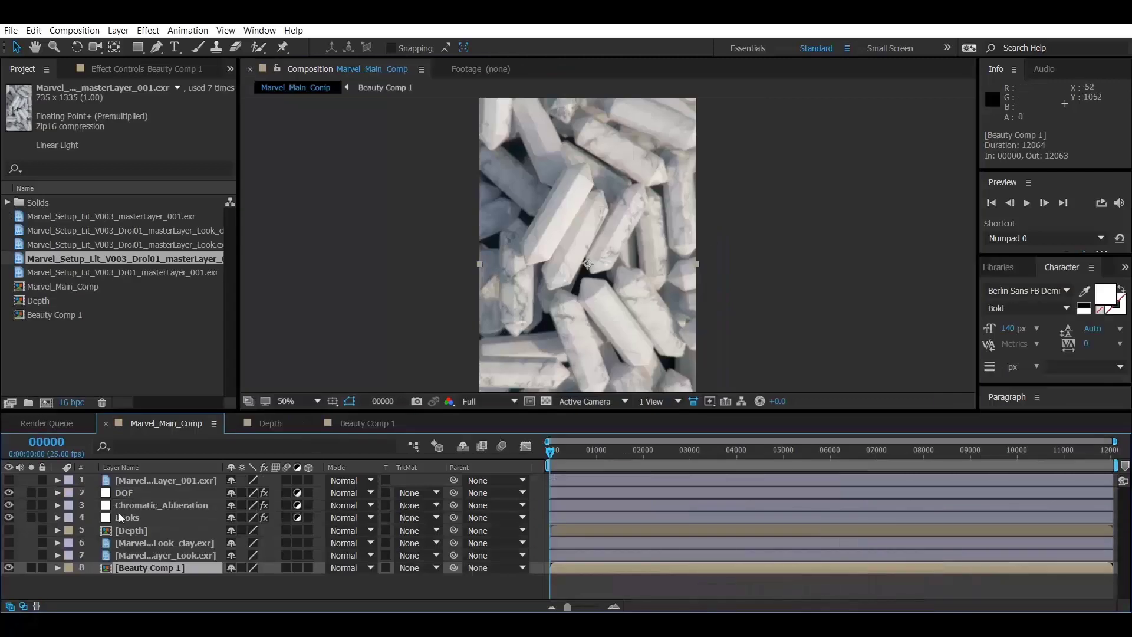
Step: Toggle the Chromatic_Abberation and Looks layers off and on in Marvel_Main_Comp to compare their effect on the crystals
click(10, 506)
click(9, 505)
key(period)
key(period)
scroll(561, 319, up, 5)
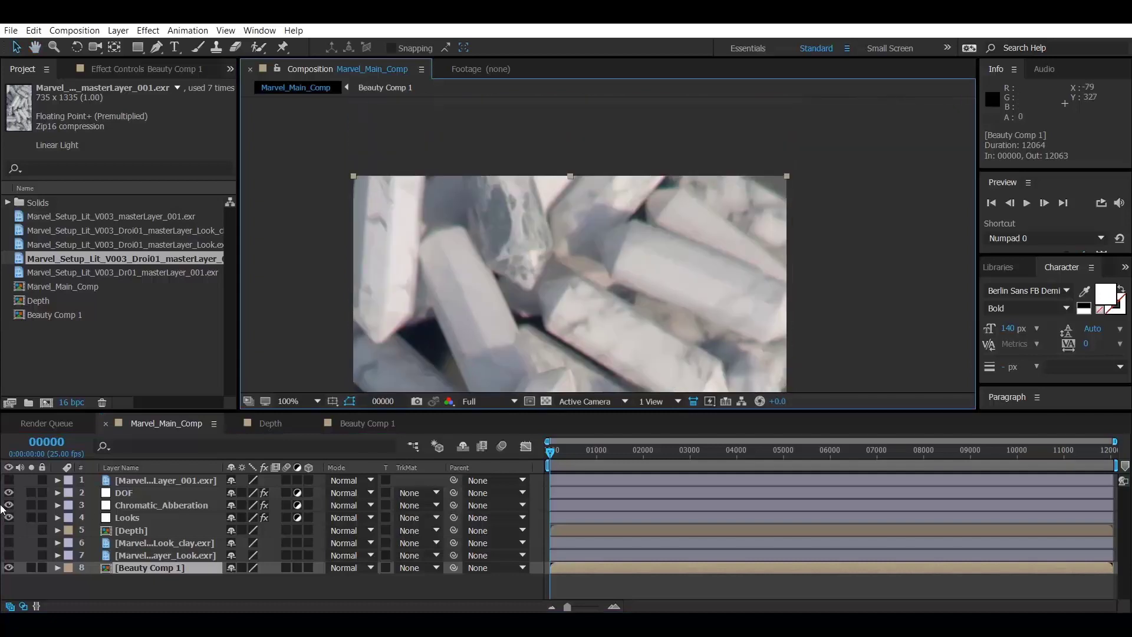
click(5, 511)
click(10, 518)
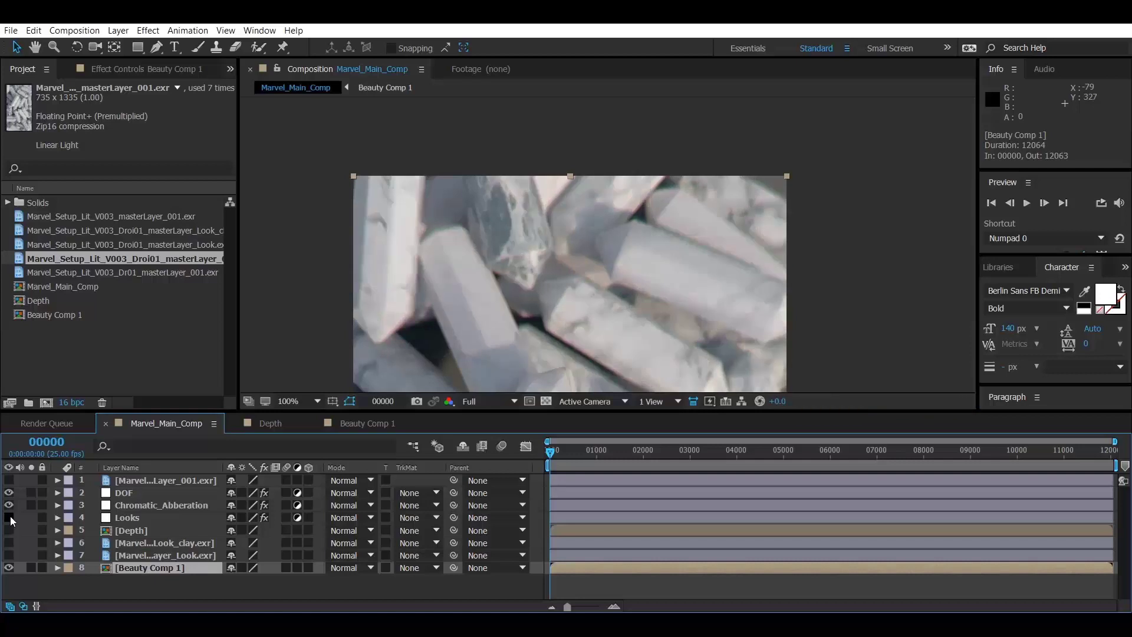
click(10, 518)
middle_drag(574, 298, 598, 210)
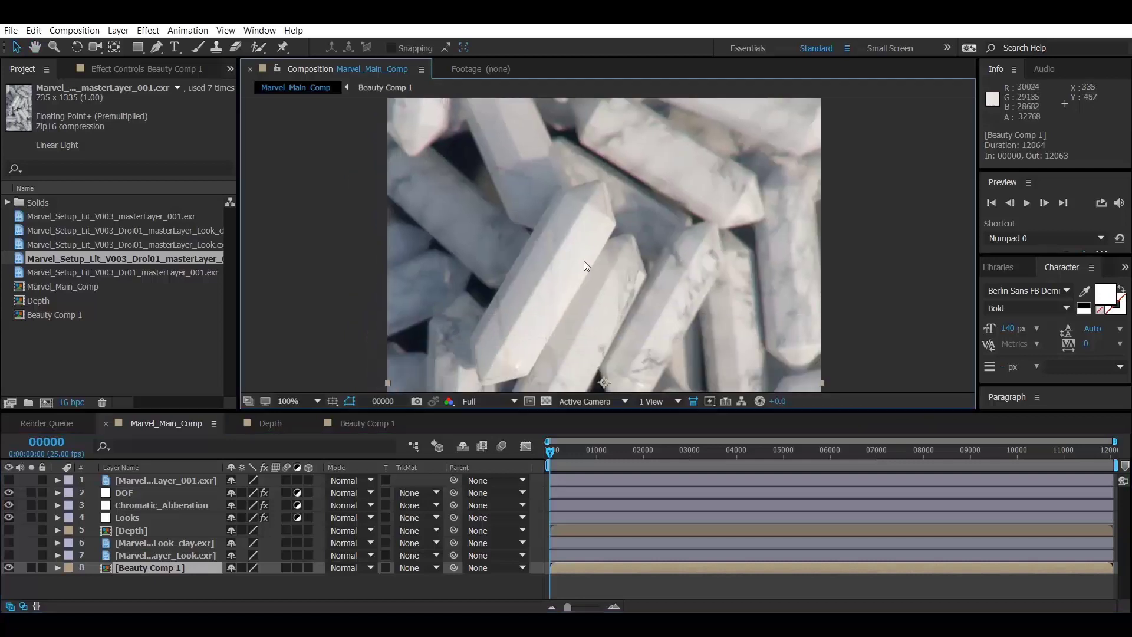
Step: Switch to File Explorer and view the preview images Marvel_Main_Comp04_01 and Marvel_Main_Comp04_02a from the 2018_10_26 folder, ending on Marvel_Main_Comp04_01
key(alt+Tab)
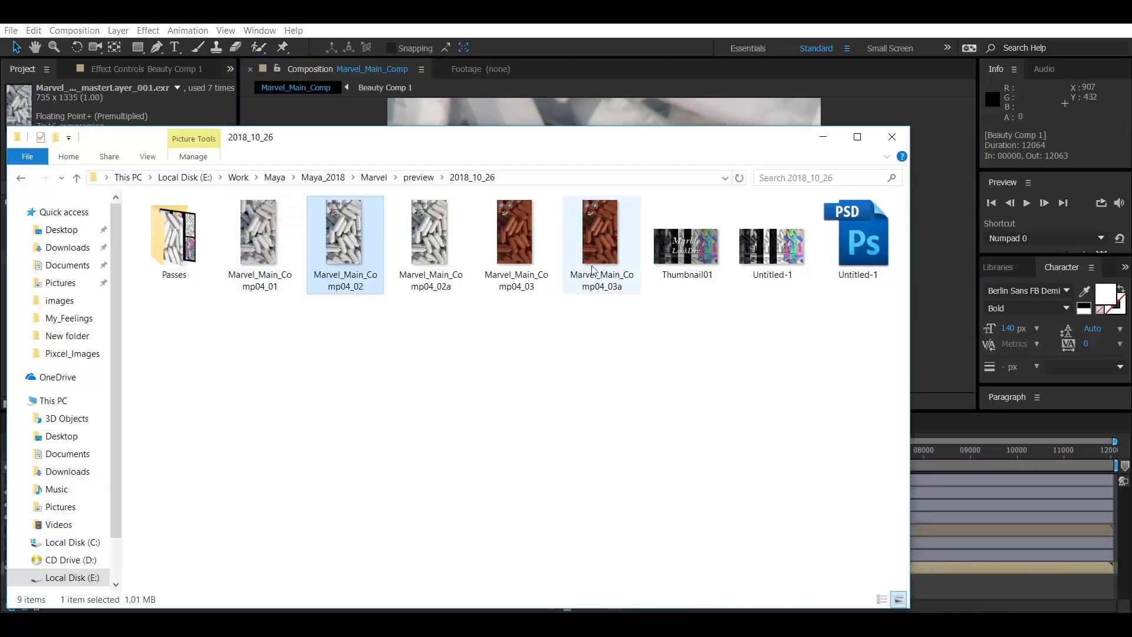
double_click(285, 241)
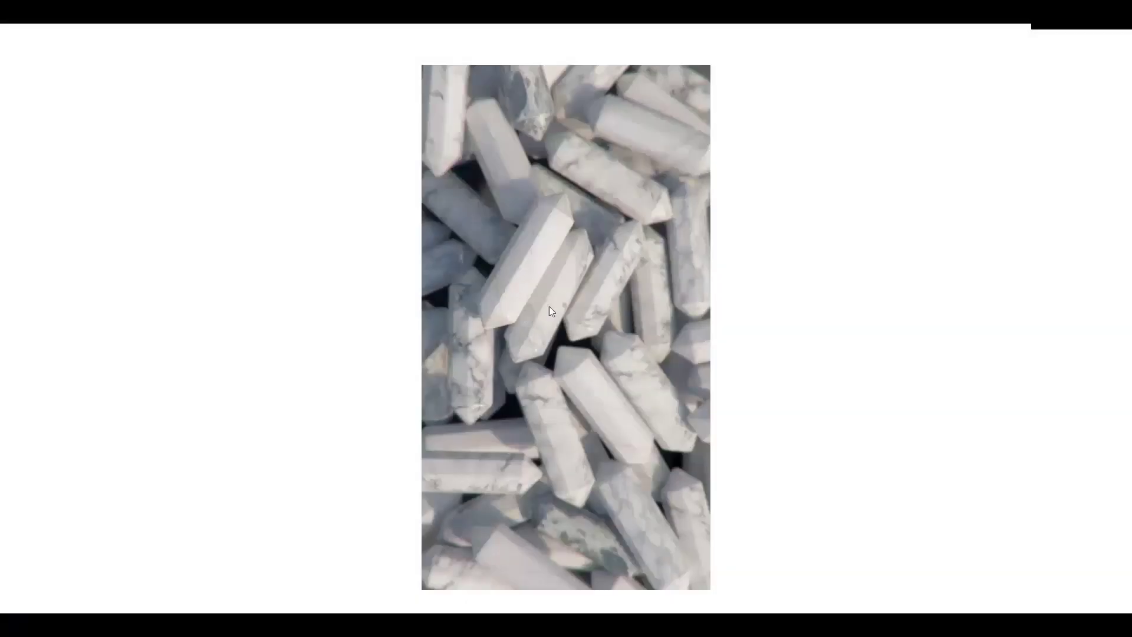
click(1116, 27)
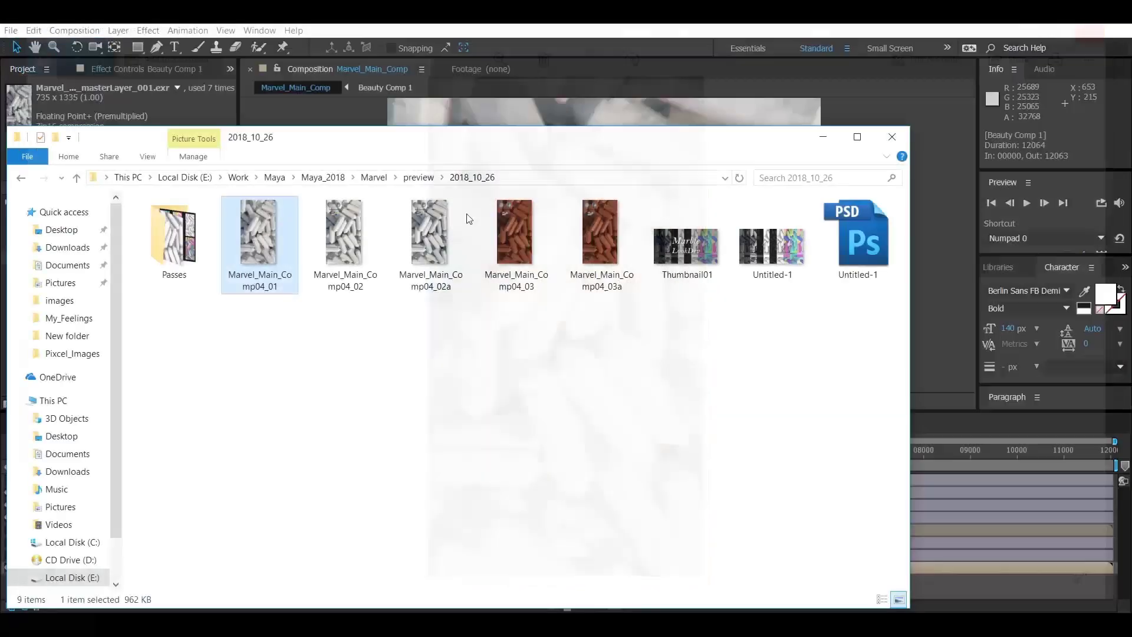
click(348, 231)
double_click(414, 237)
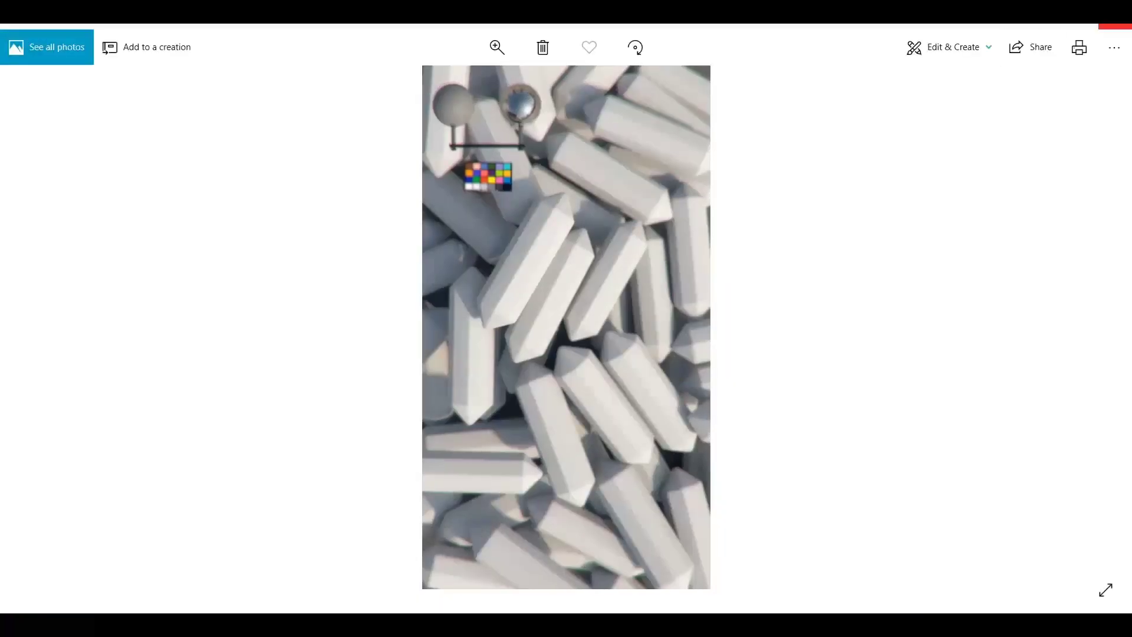
click(1116, 26)
double_click(261, 241)
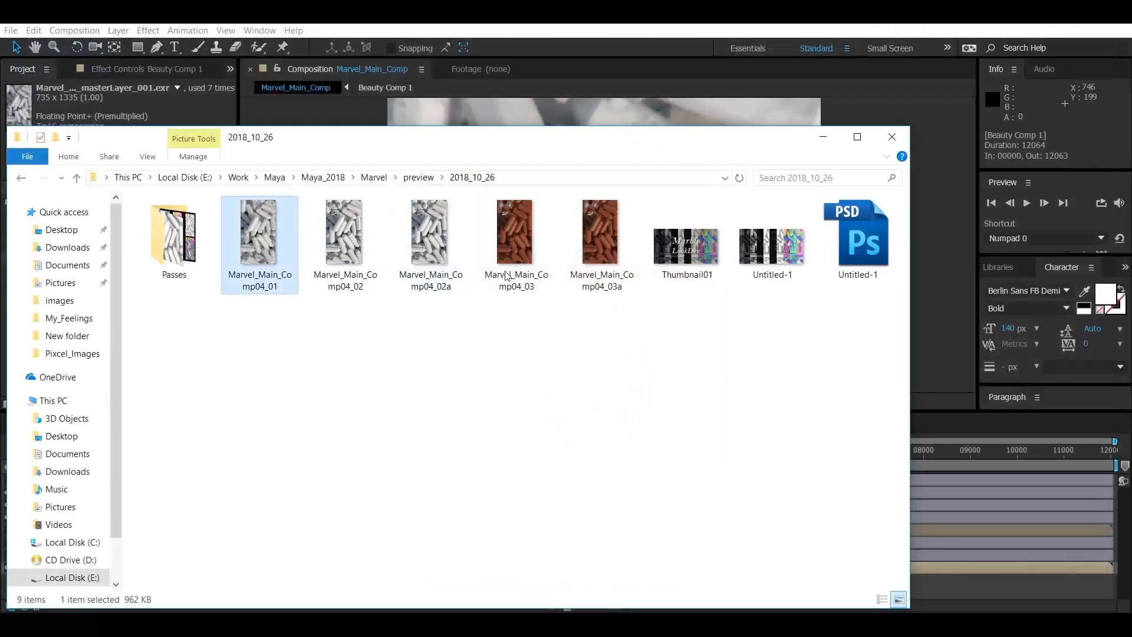
mouse_move(593, 295)
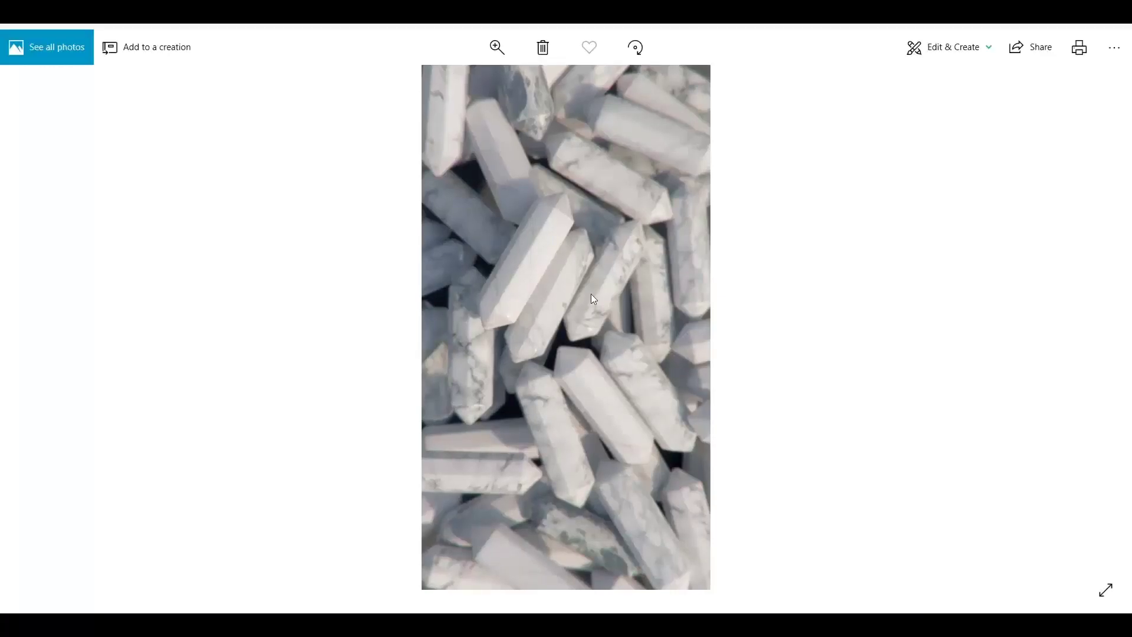